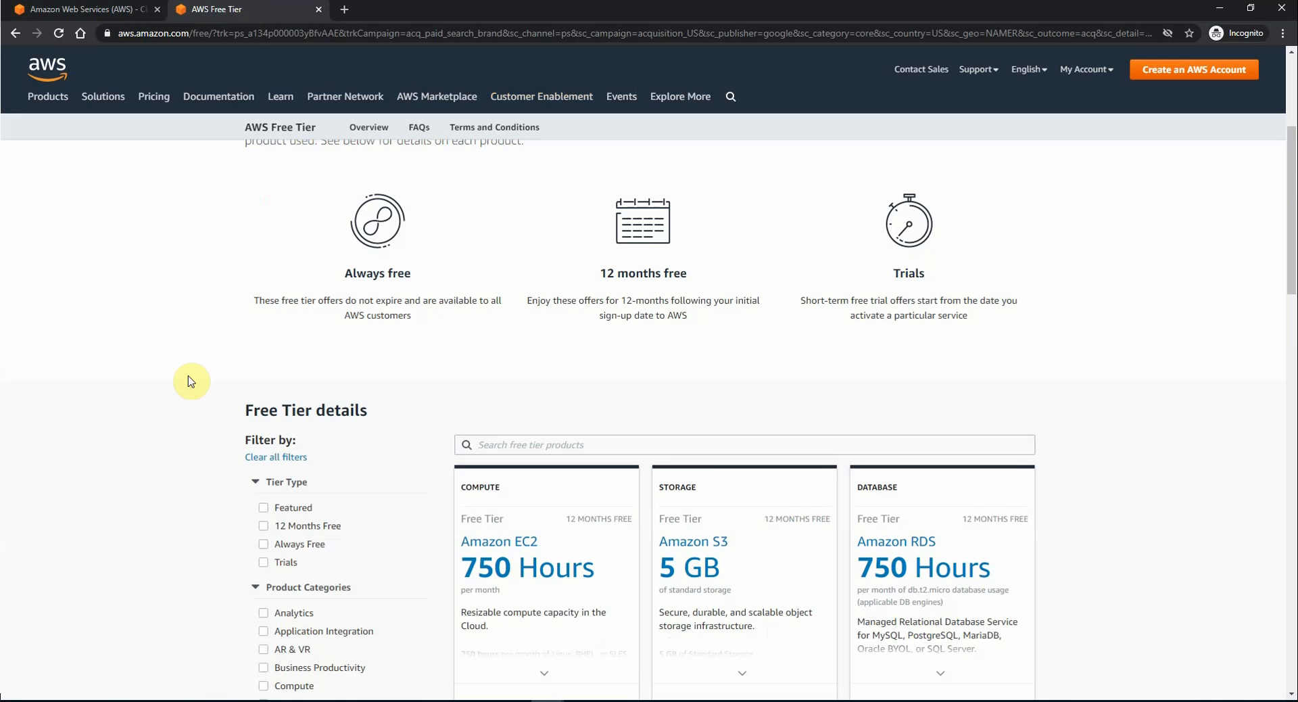
Step: Scroll up and down through the current page to review its content
scroll(189, 380, "down", 3)
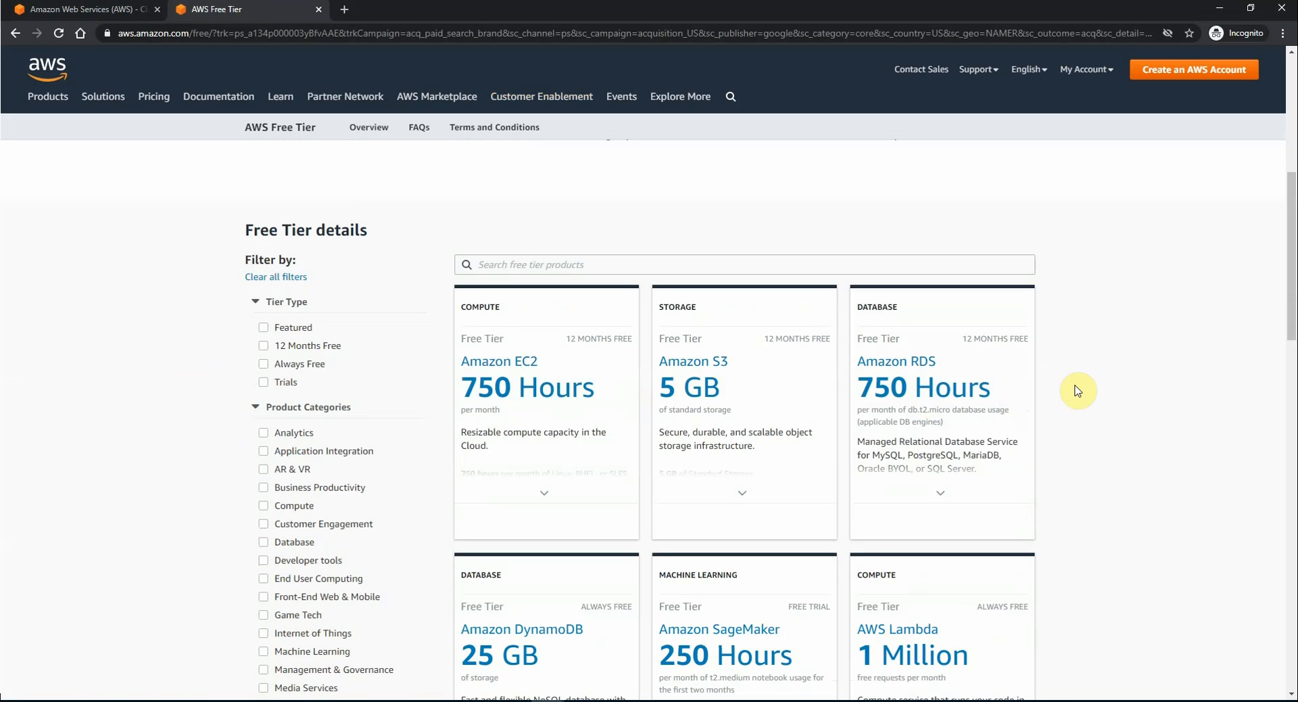
scroll(1078, 391, "down", 1)
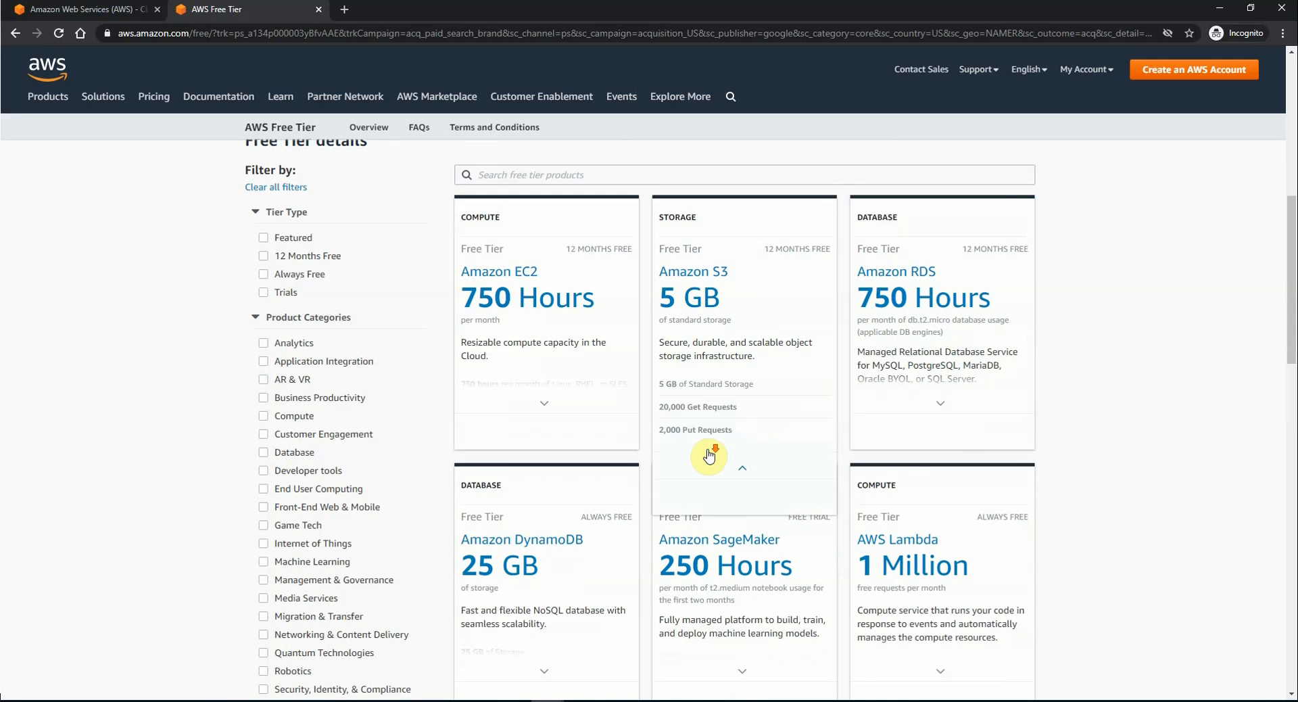
scroll(520, 464, "down", 2)
mouse_move(521, 440)
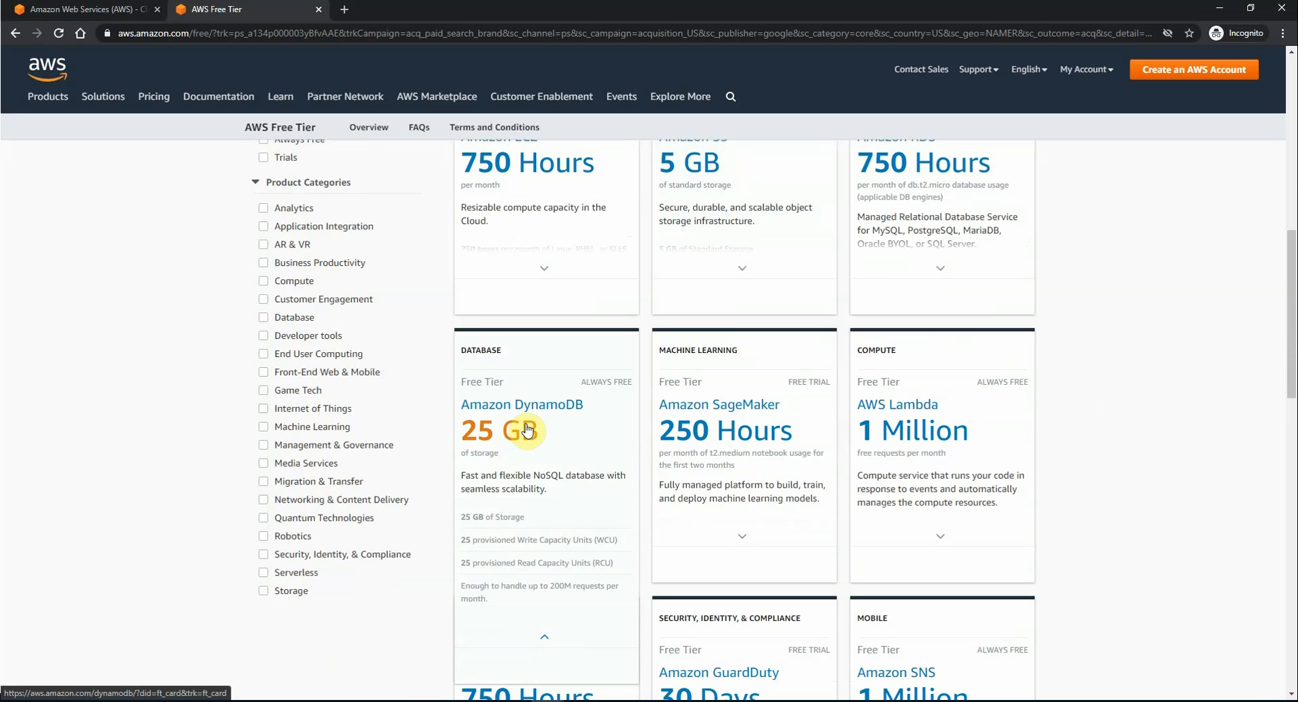
scroll(527, 430, "up", 1)
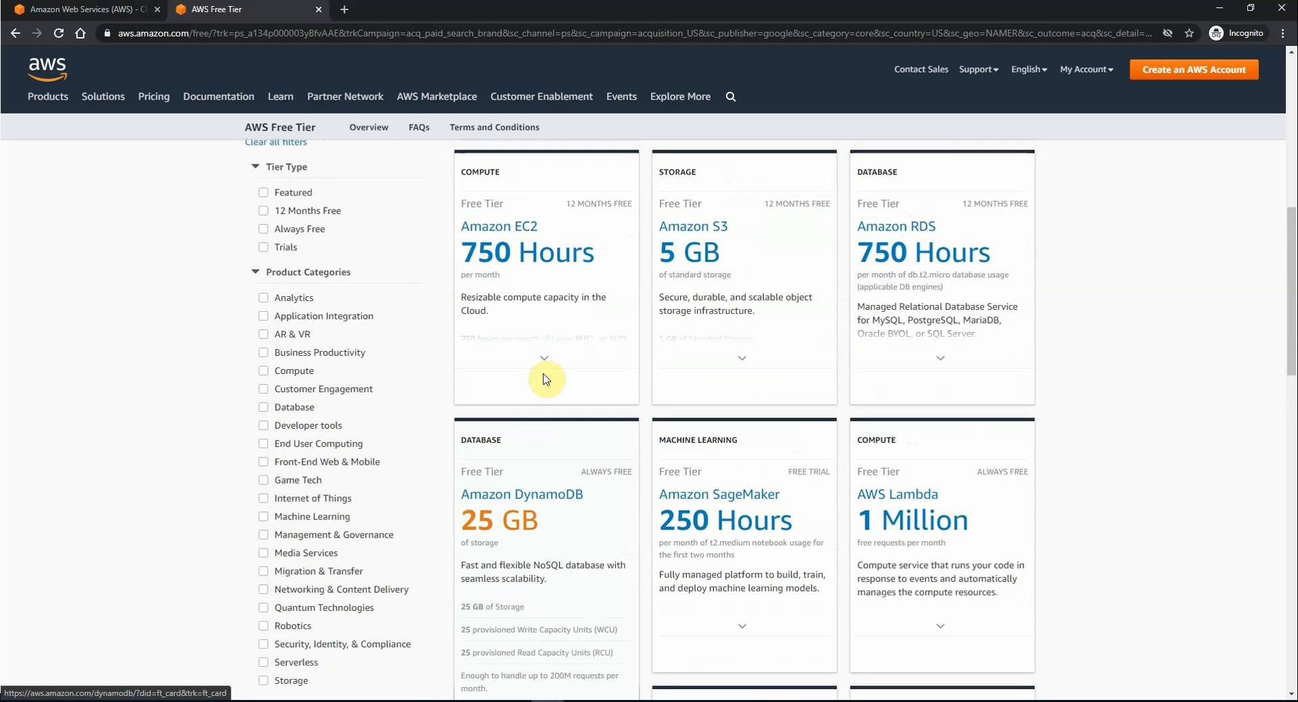
mouse_move(521, 264)
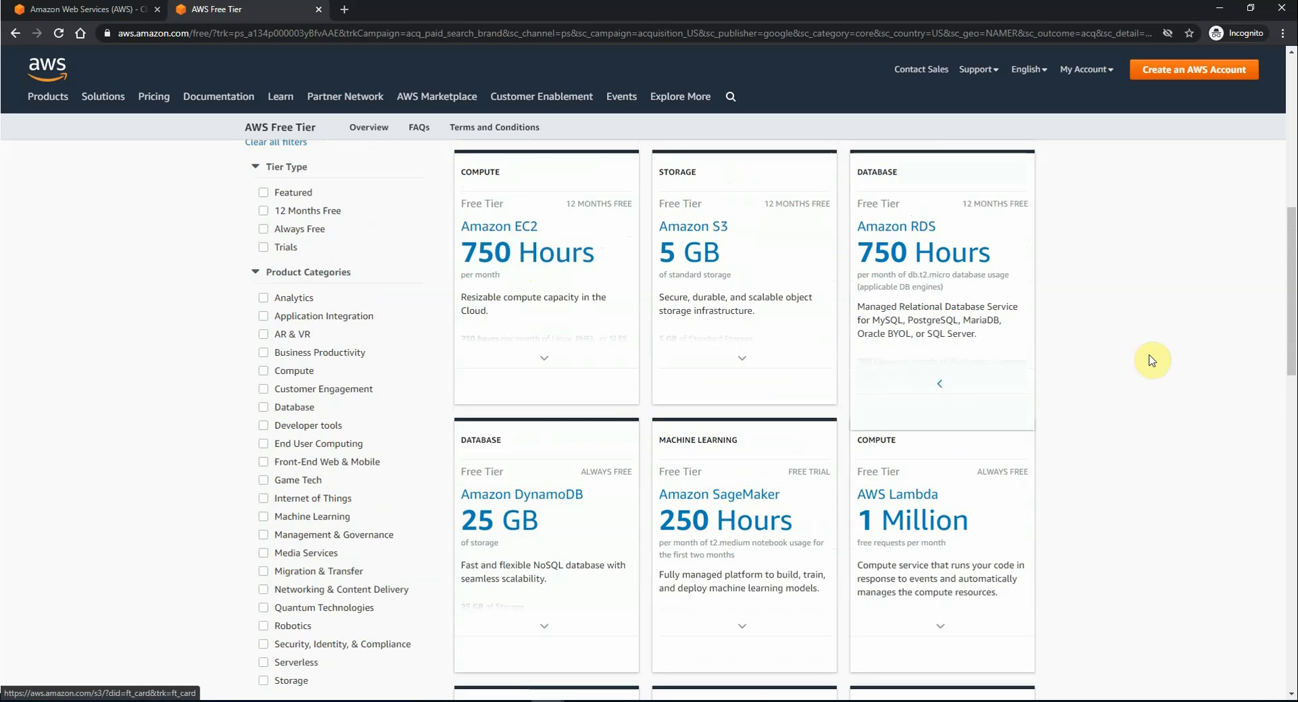
scroll(1153, 361, "down", 3)
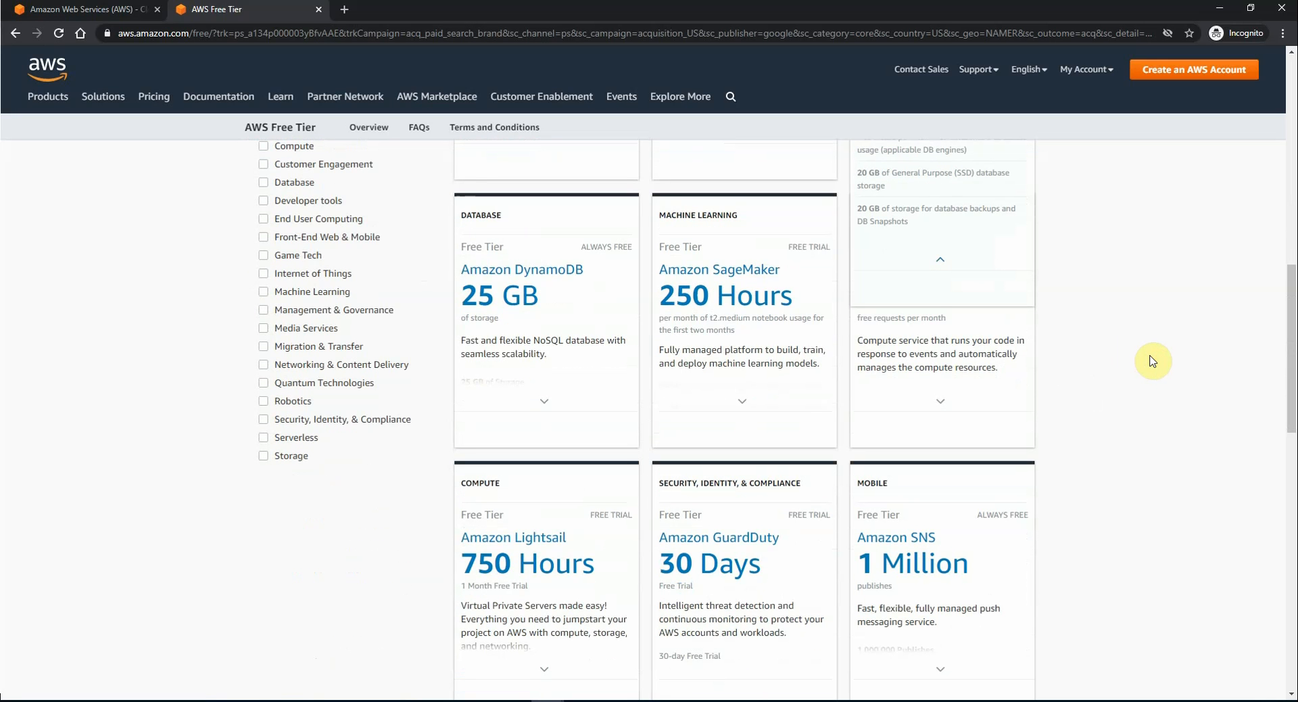
scroll(1153, 361, "down", 4)
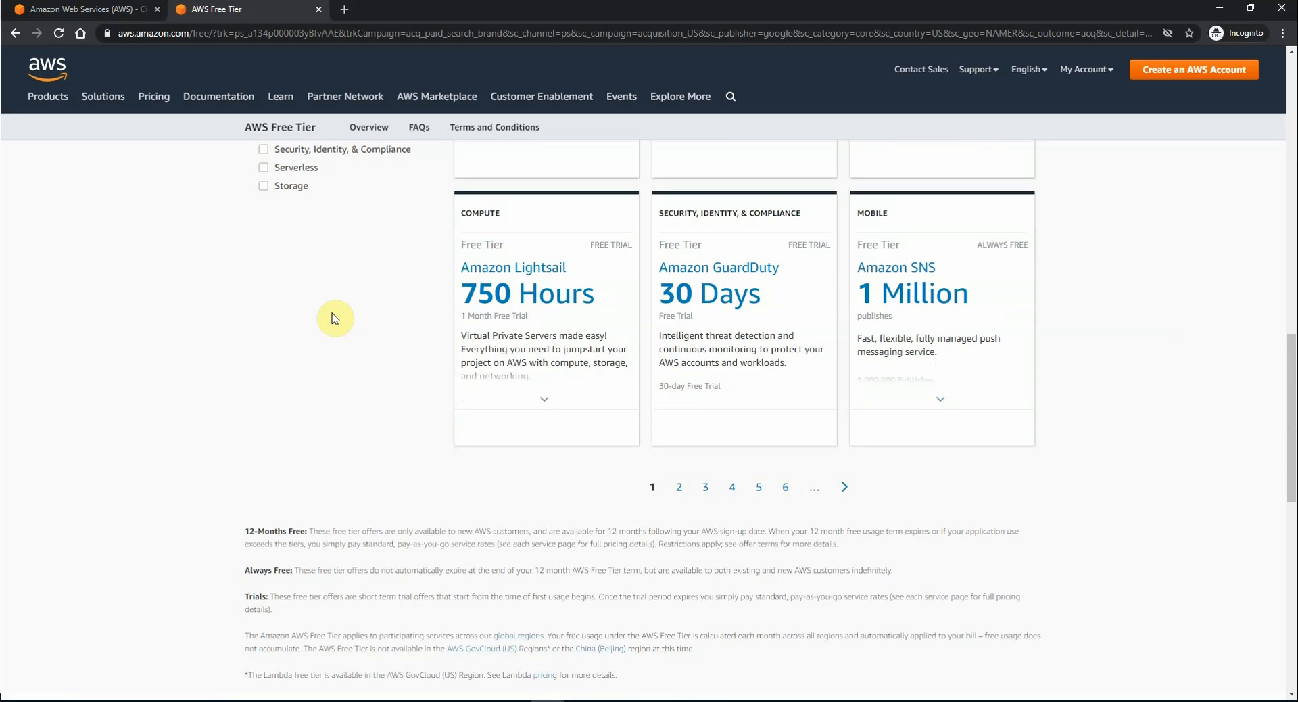
scroll(337, 318, "up", 3)
mouse_move(909, 490)
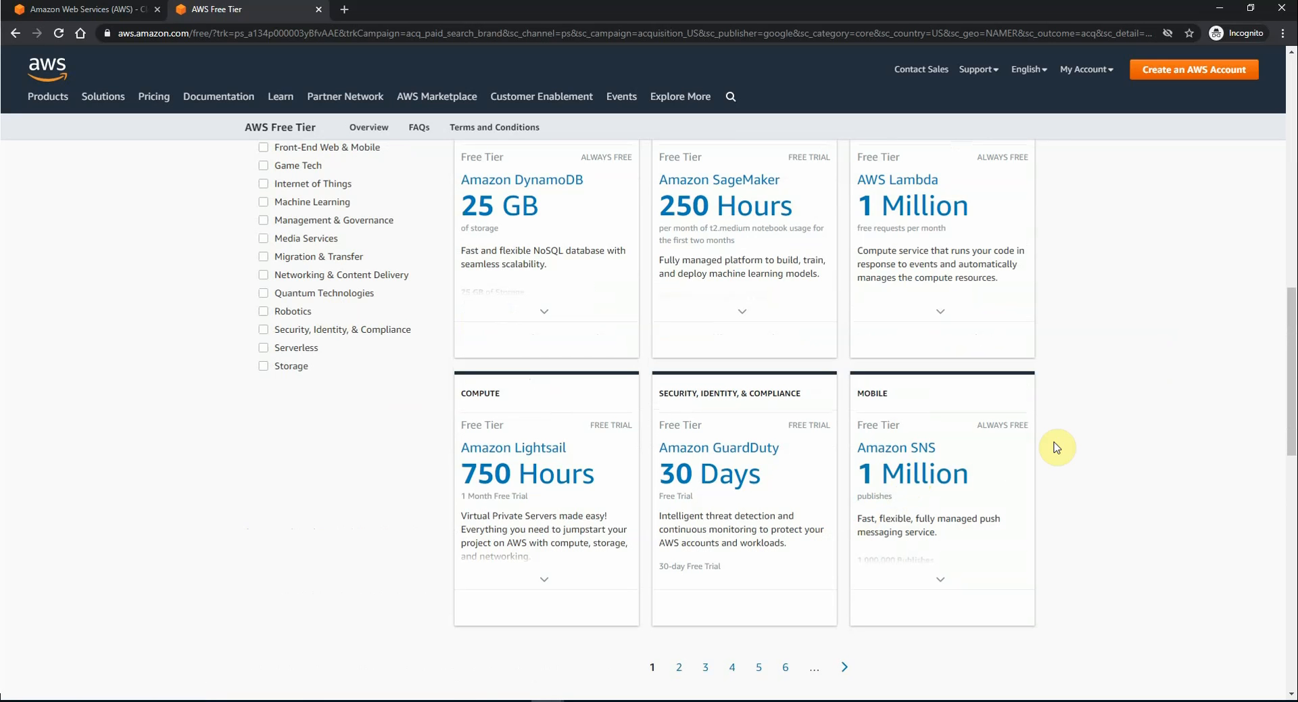
scroll(1057, 448, "up", 5)
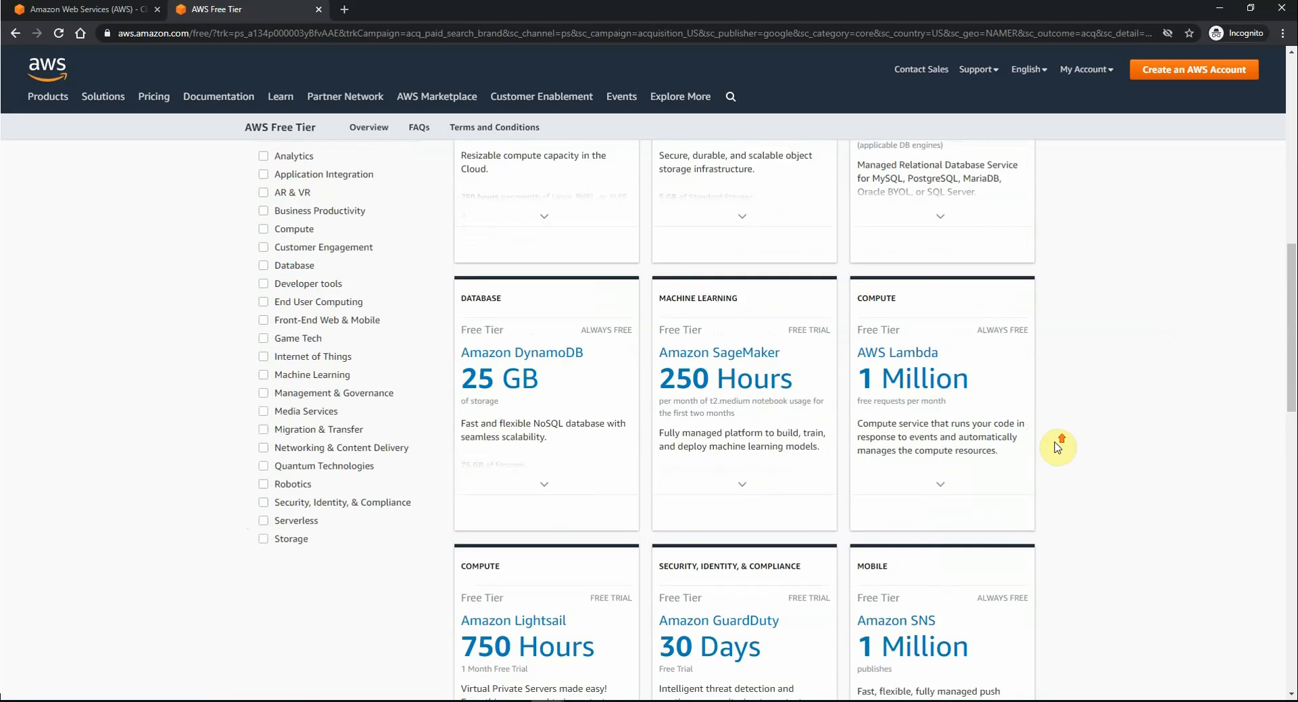
Step: From the AWS home page, start a new account and submit its e-mail, password and account name
left_click(95, 10)
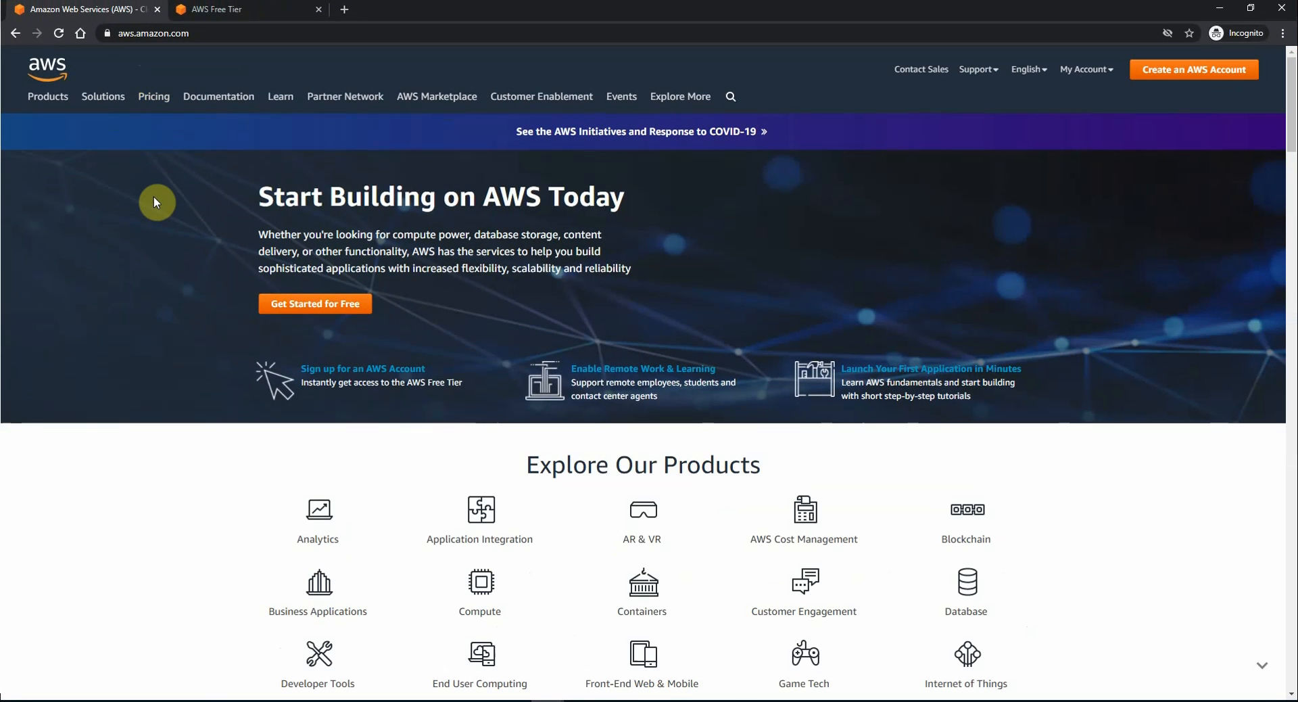
left_click(1201, 75)
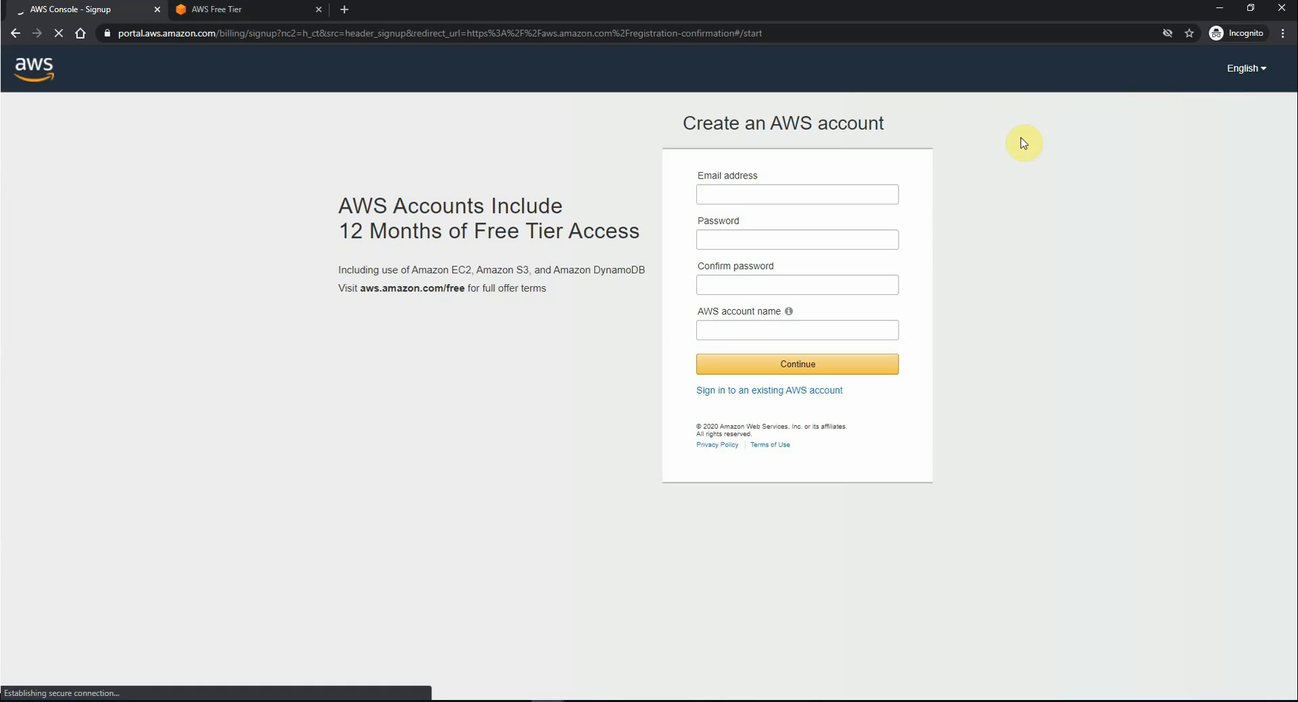
left_click(738, 193)
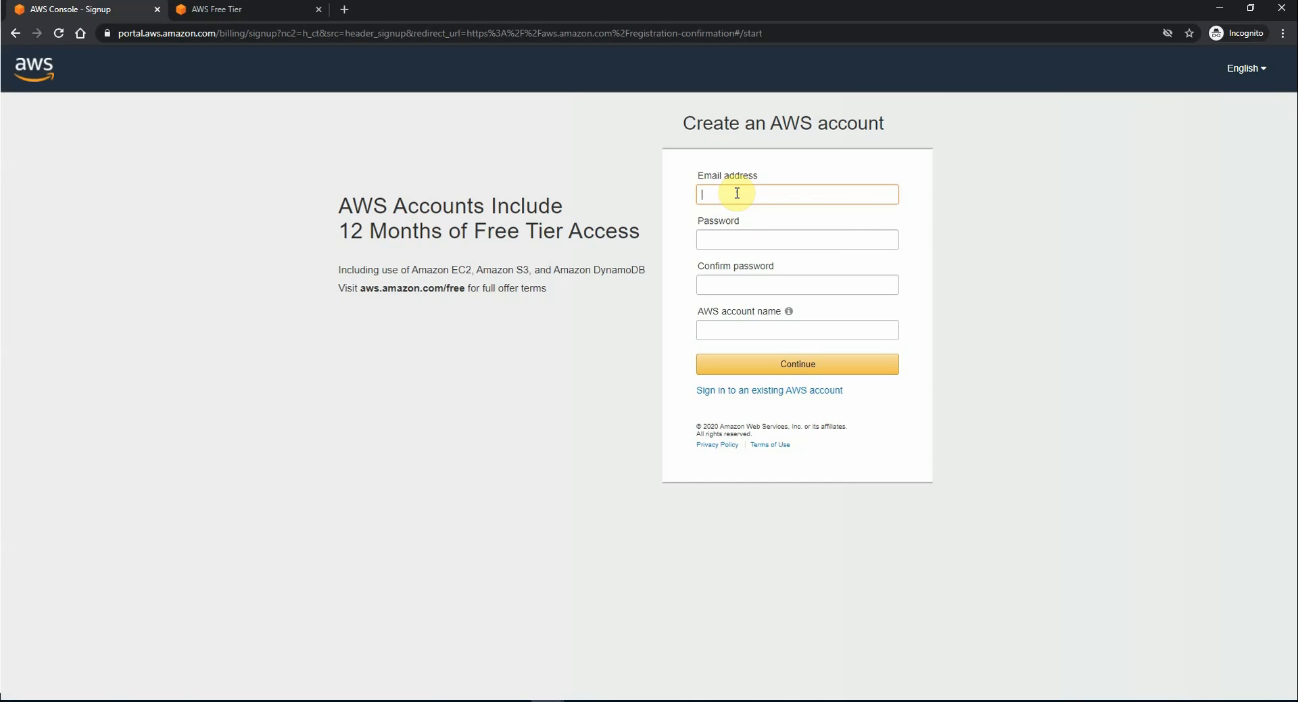
type("learnwithbp")
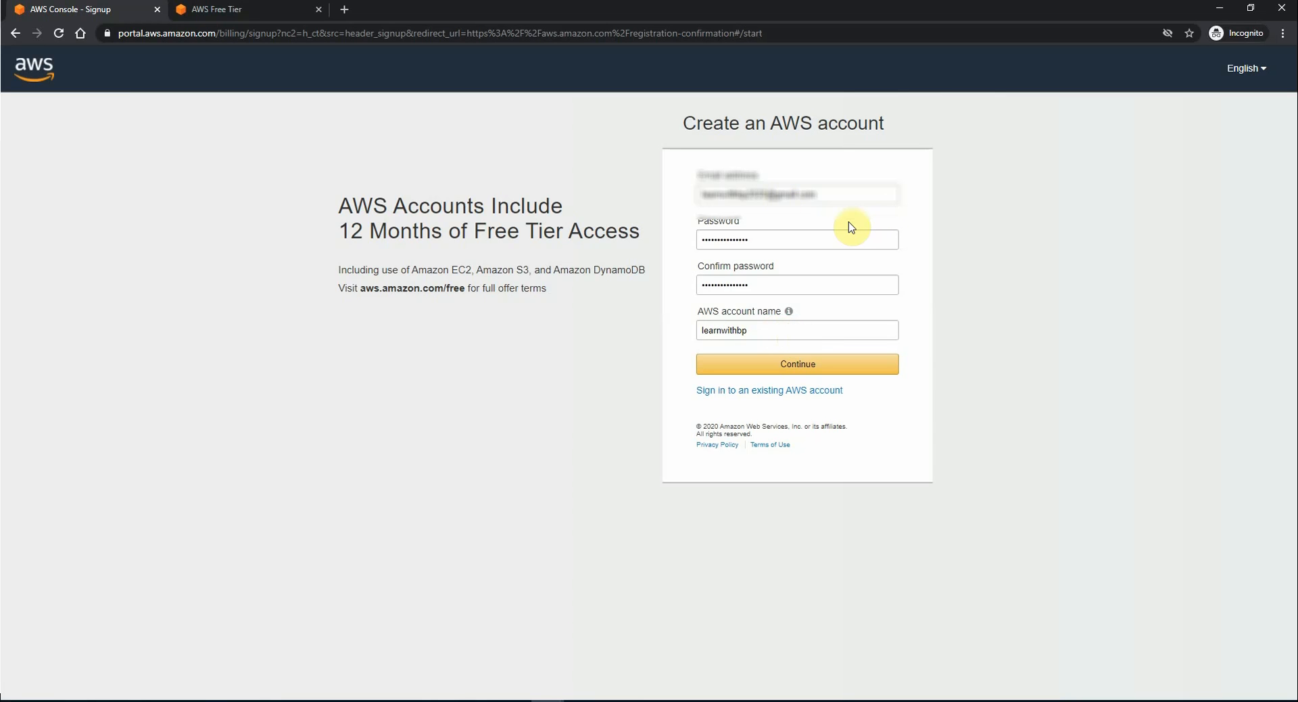
left_click(798, 365)
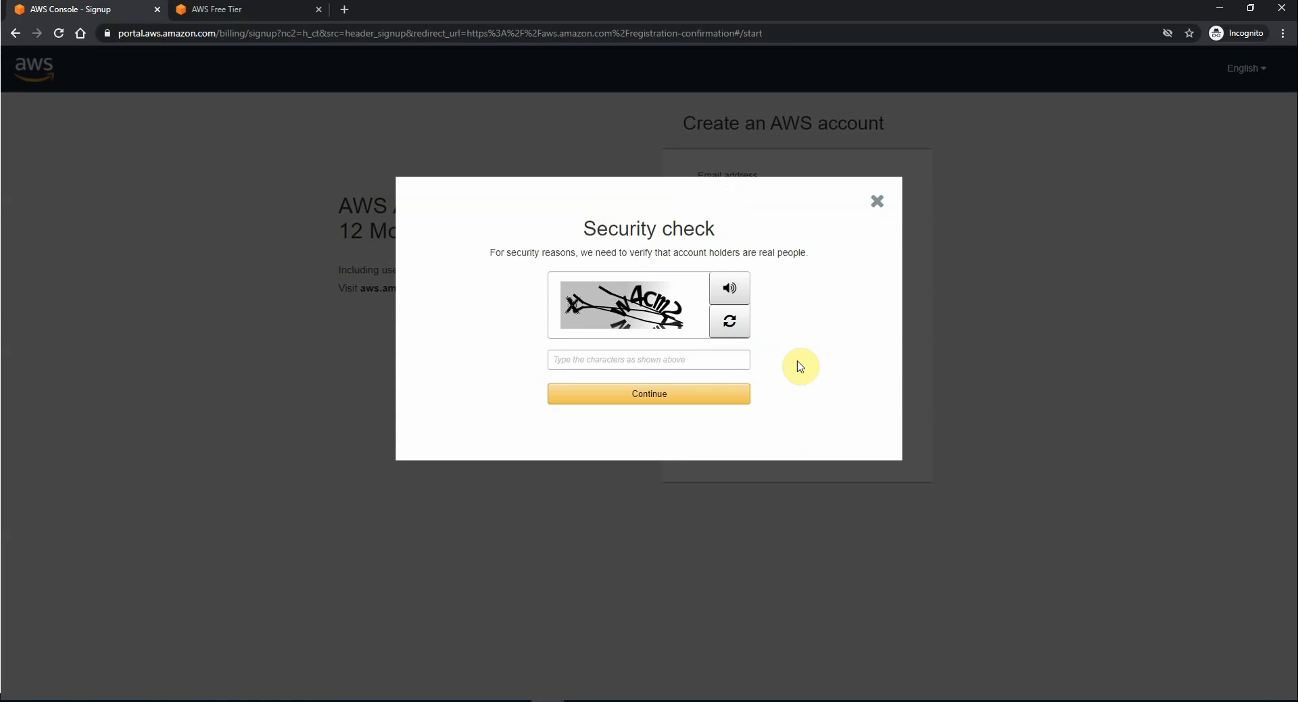
Step: Answer the security check with 'xw4cm2' and continue
left_click(705, 361)
type("xw4cm2")
left_click(684, 395)
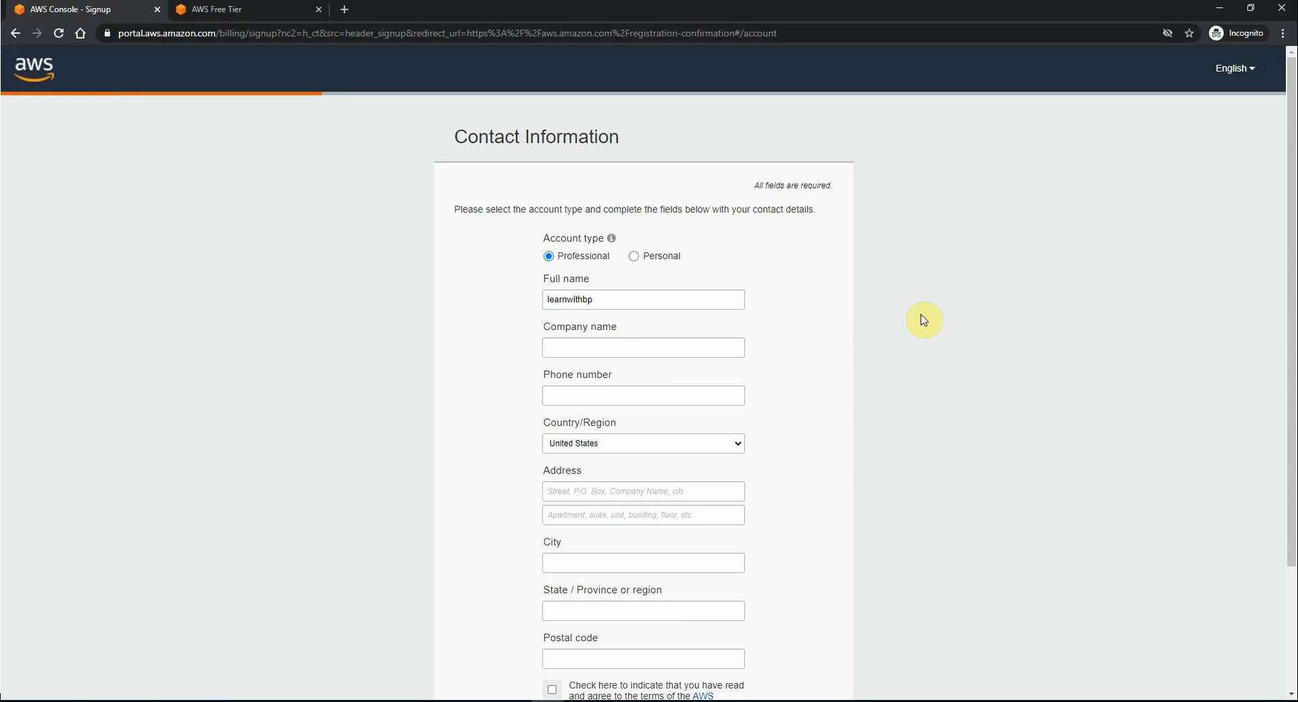
Step: Make it a Personal account, accept the AWS Customer Agreement and create the account
scroll(660, 188, "down", 2)
left_click(636, 167)
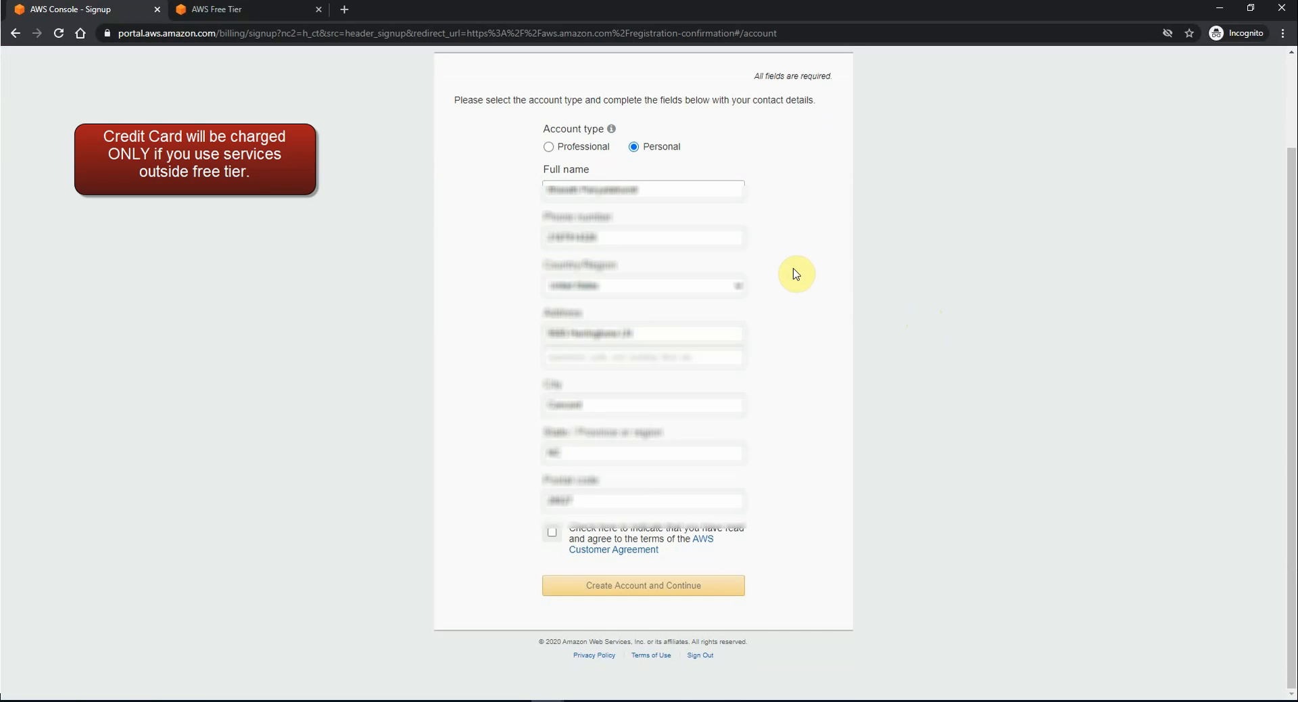
left_click(552, 532)
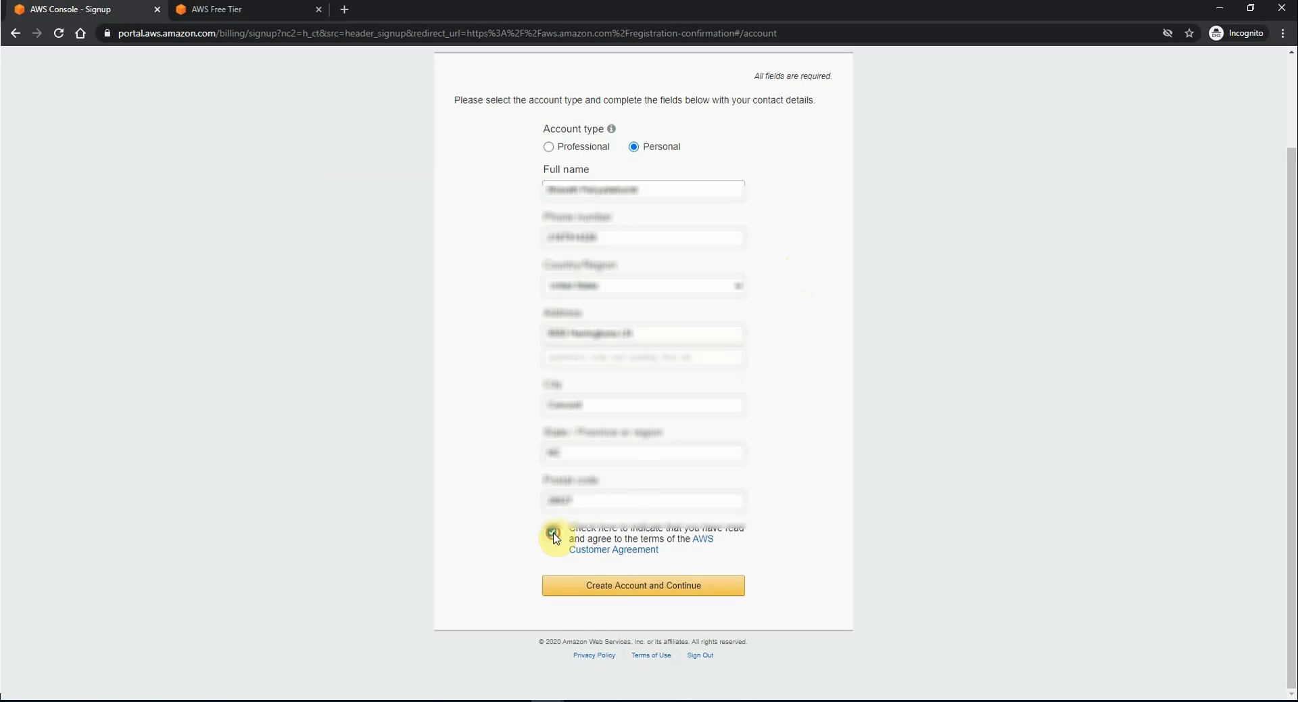
left_click(614, 585)
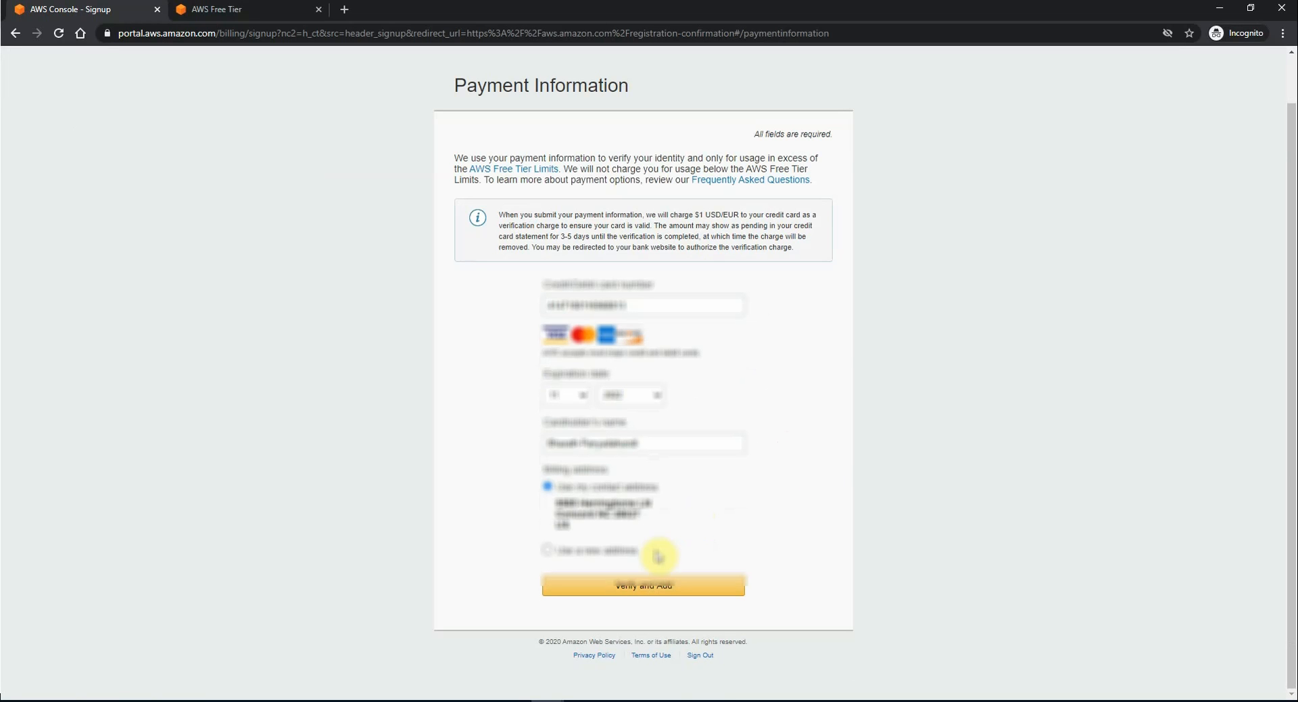
Step: Submit the payment details and enter the cell phone number for verification
left_click(668, 587)
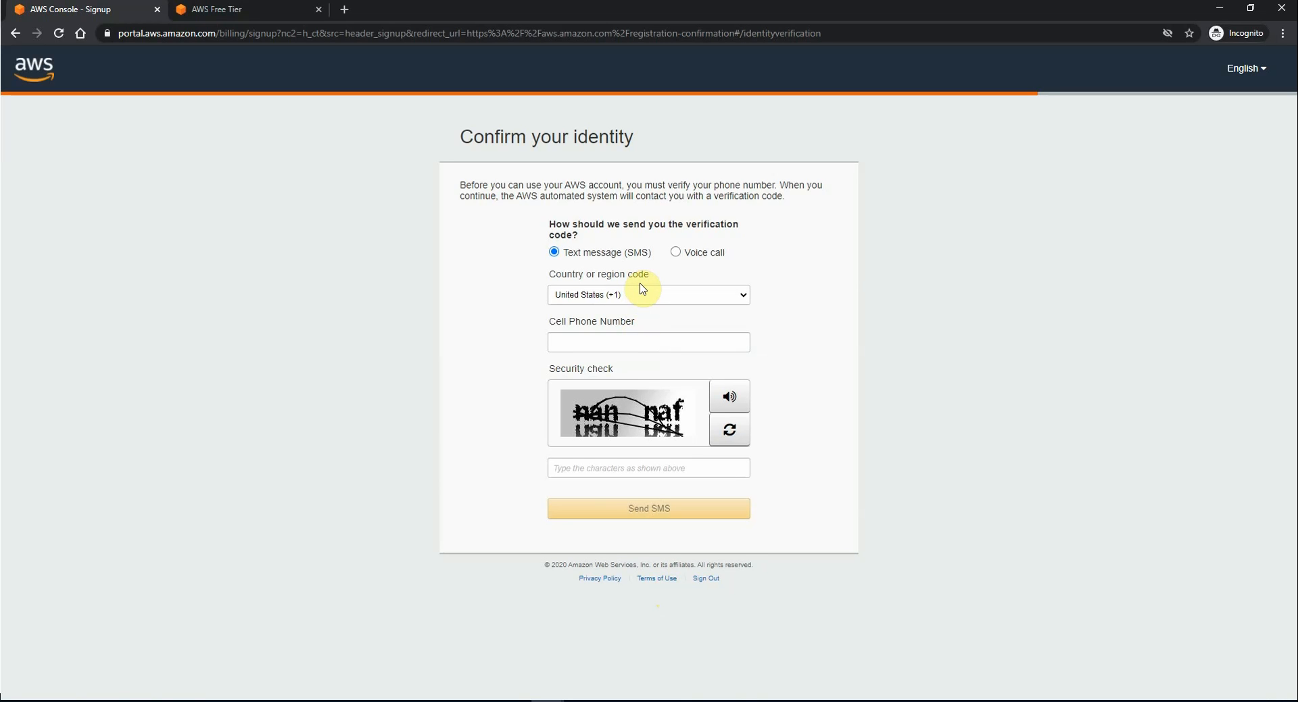
left_click(607, 338)
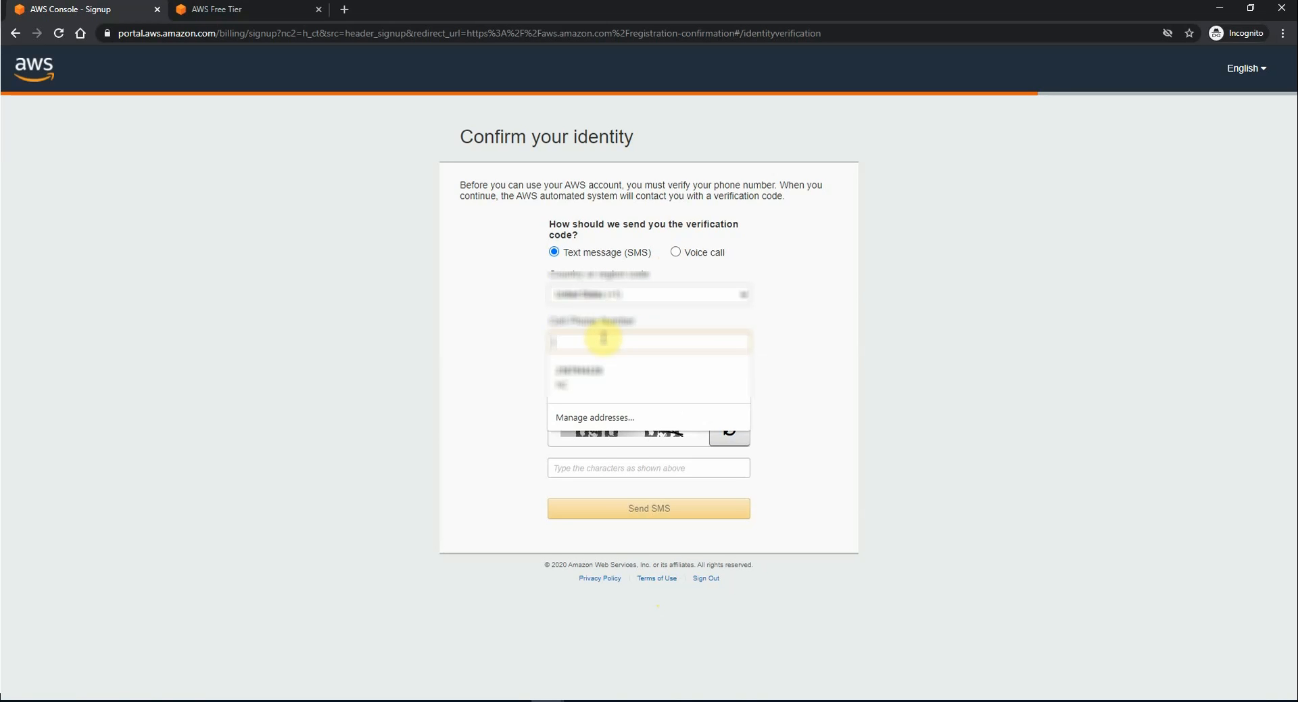
type("**********")
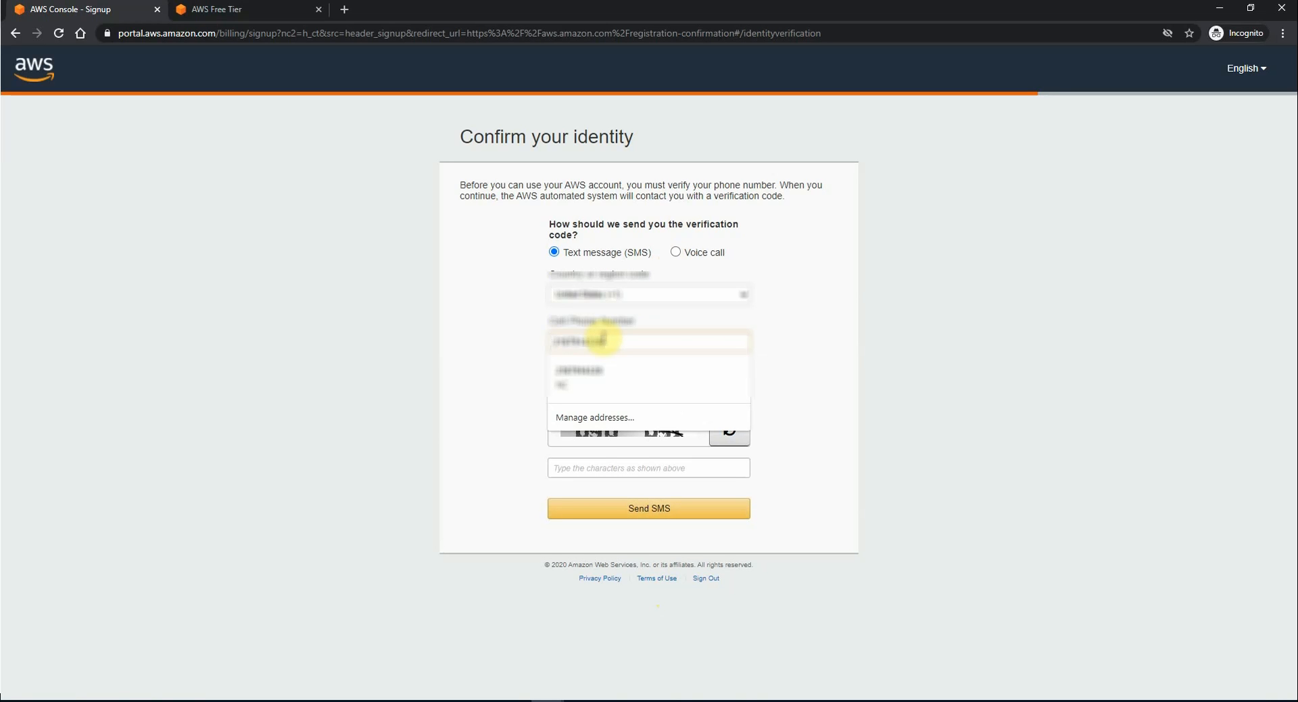
left_click(815, 339)
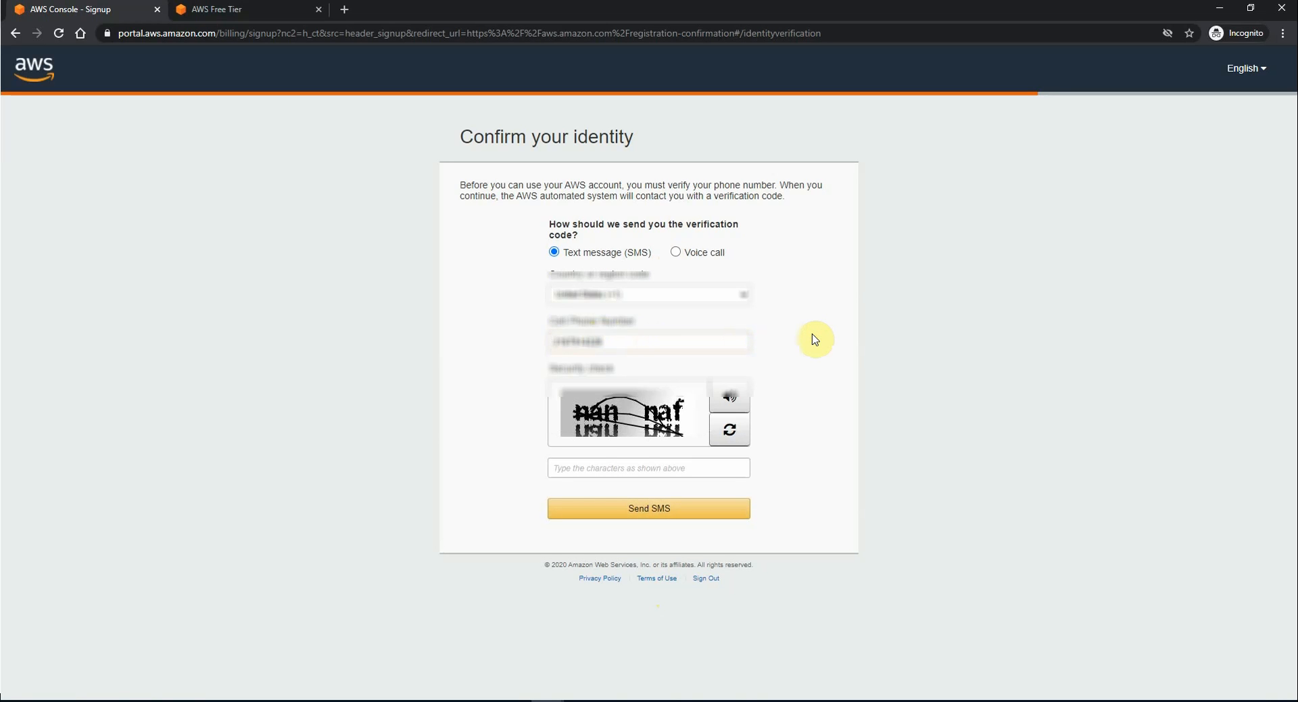
left_click(575, 463)
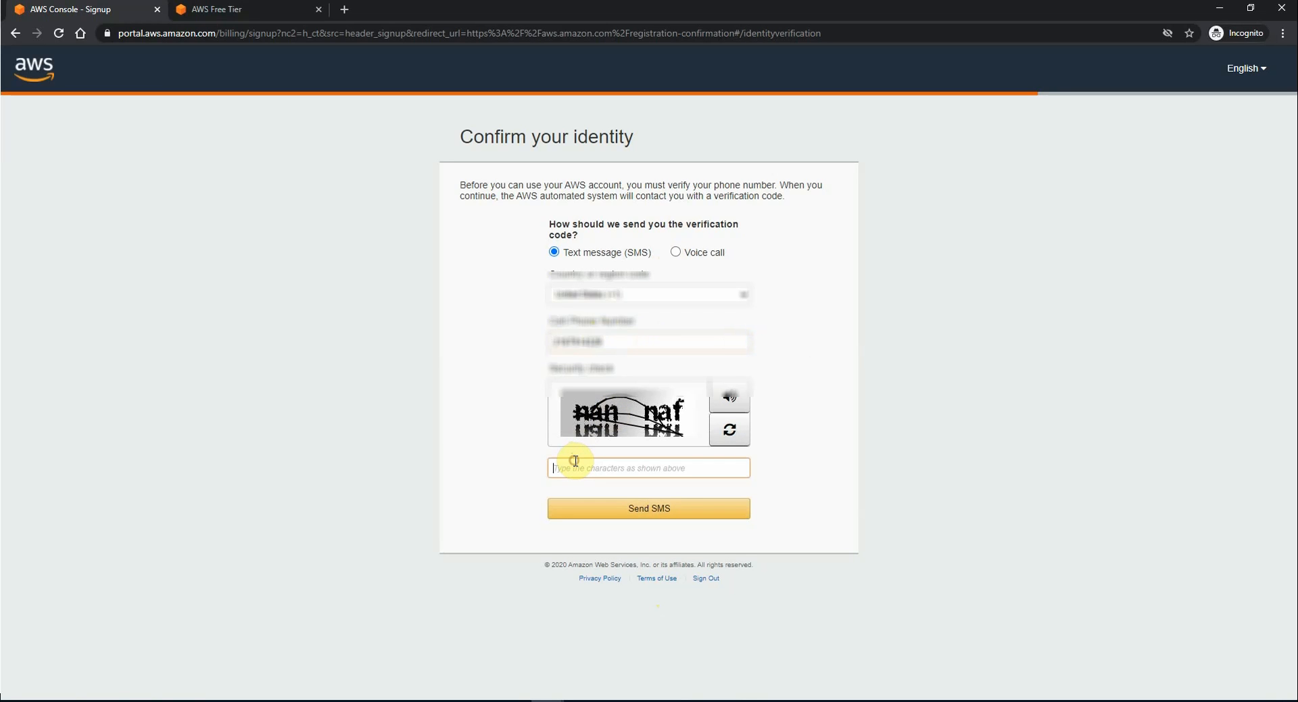
type("nannaf")
left_click(651, 514)
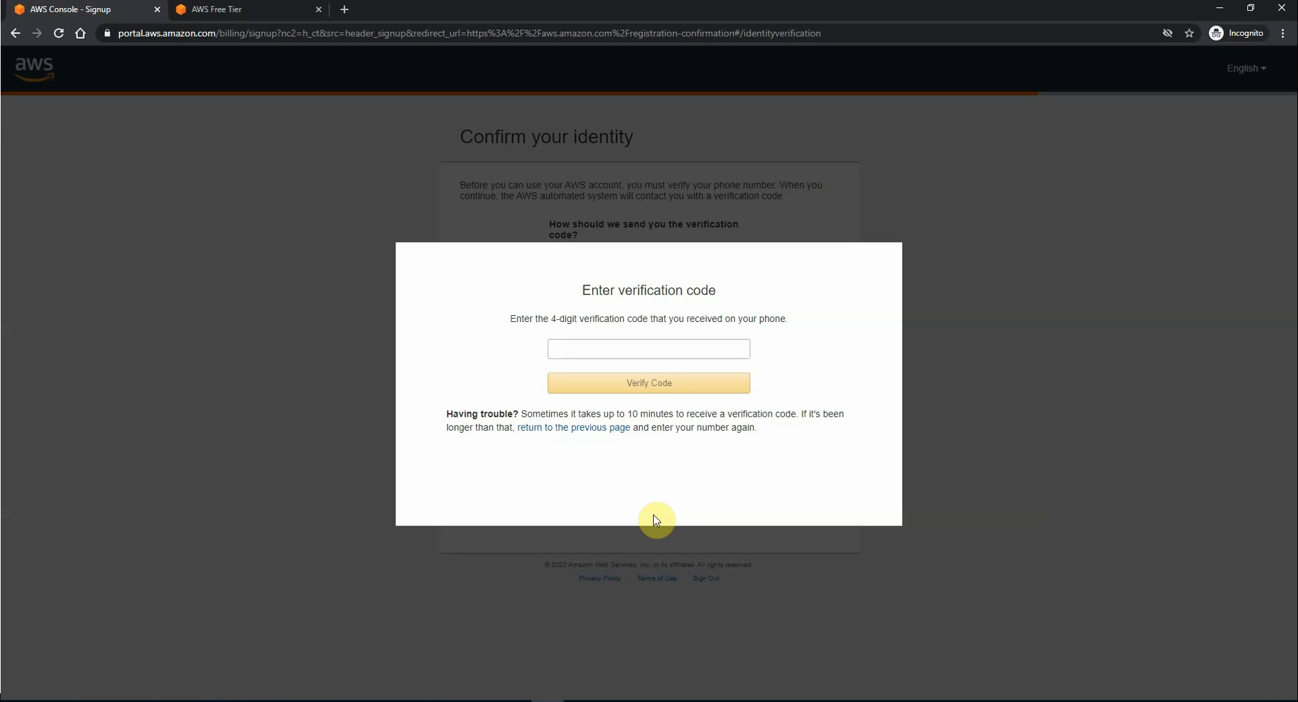
left_click(652, 349)
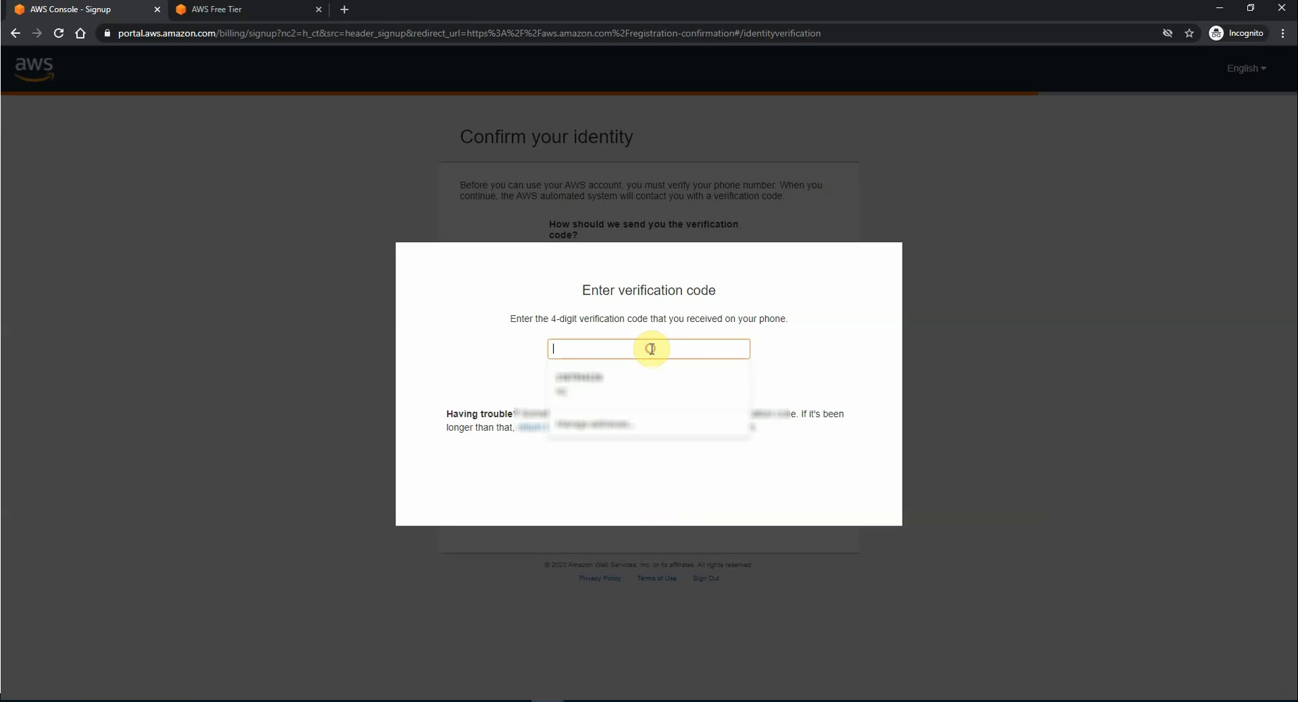
left_click(796, 324)
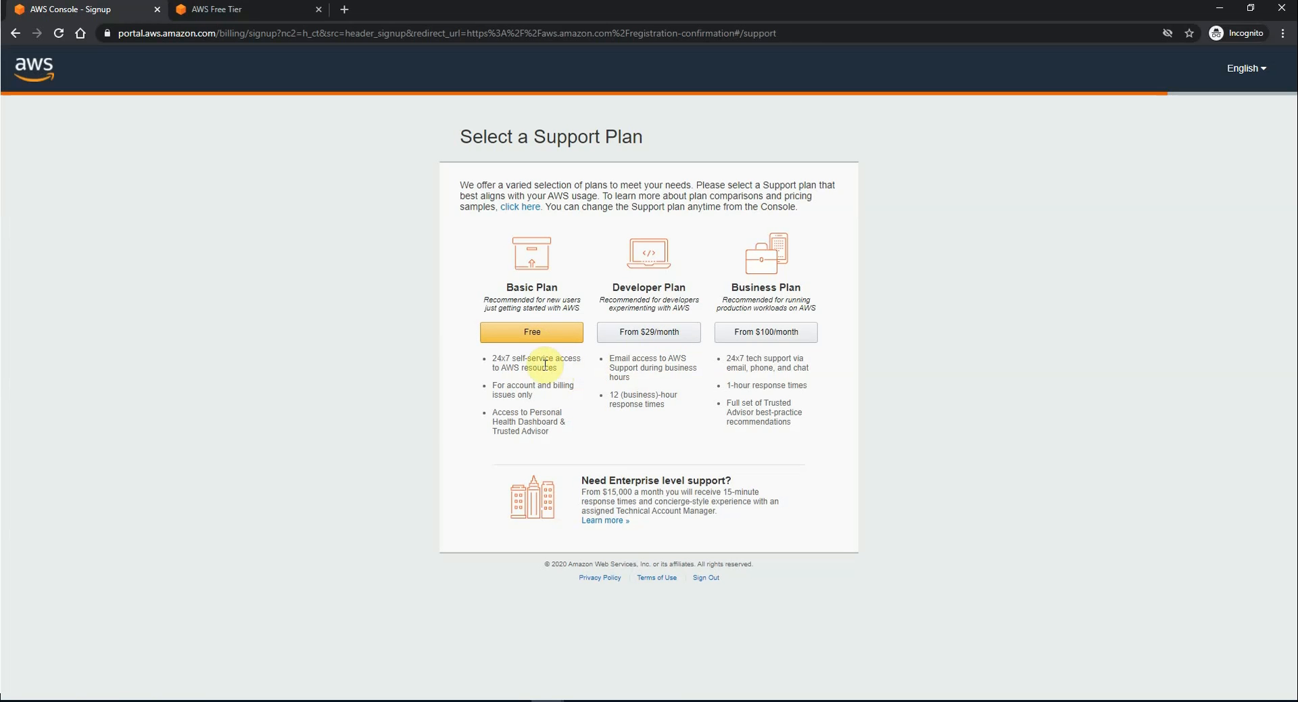
Step: Choose the free Basic support plan and submit role Application Architect with interest Internet of Things
left_click(532, 335)
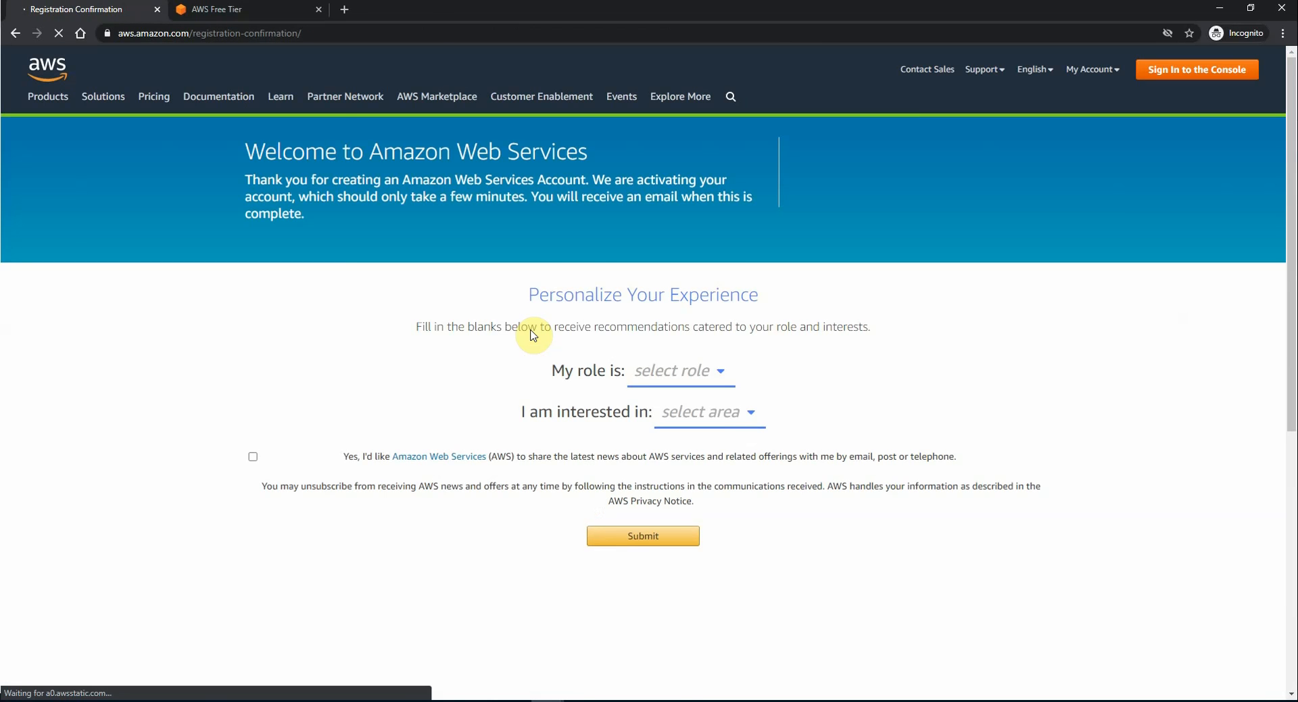
scroll(533, 335, "down", 1)
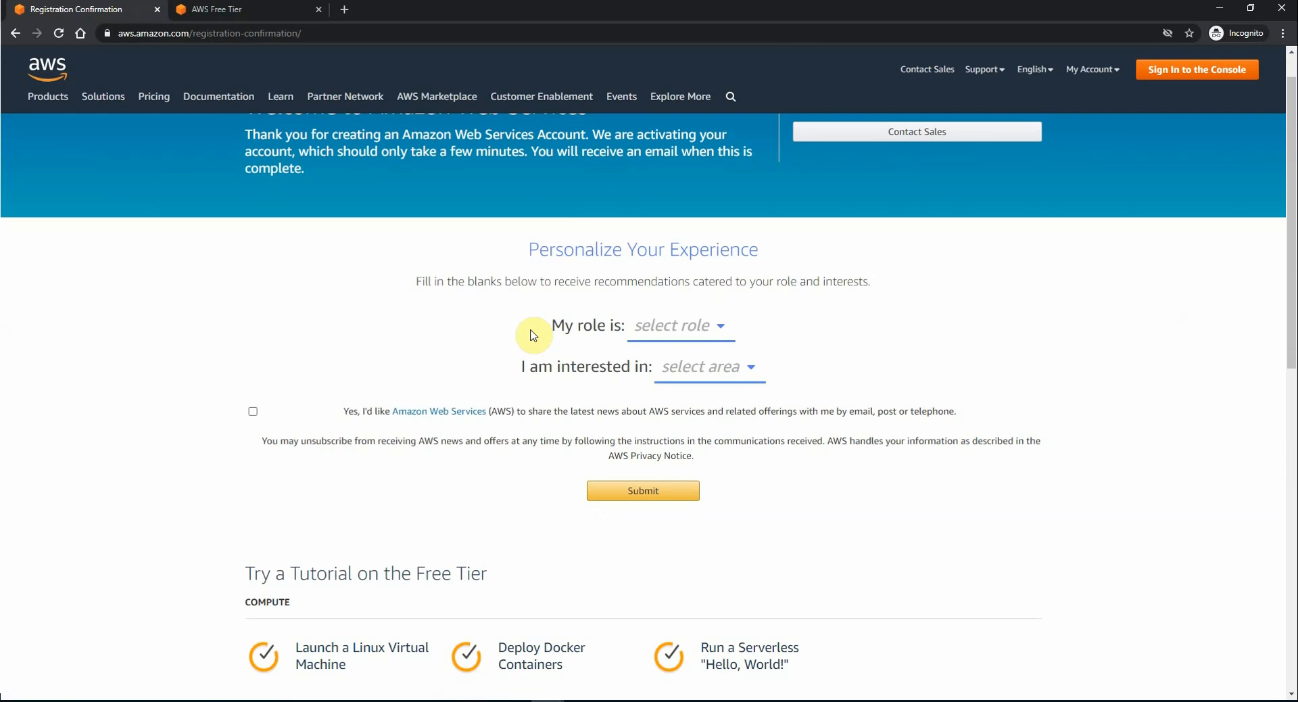
left_click(695, 336)
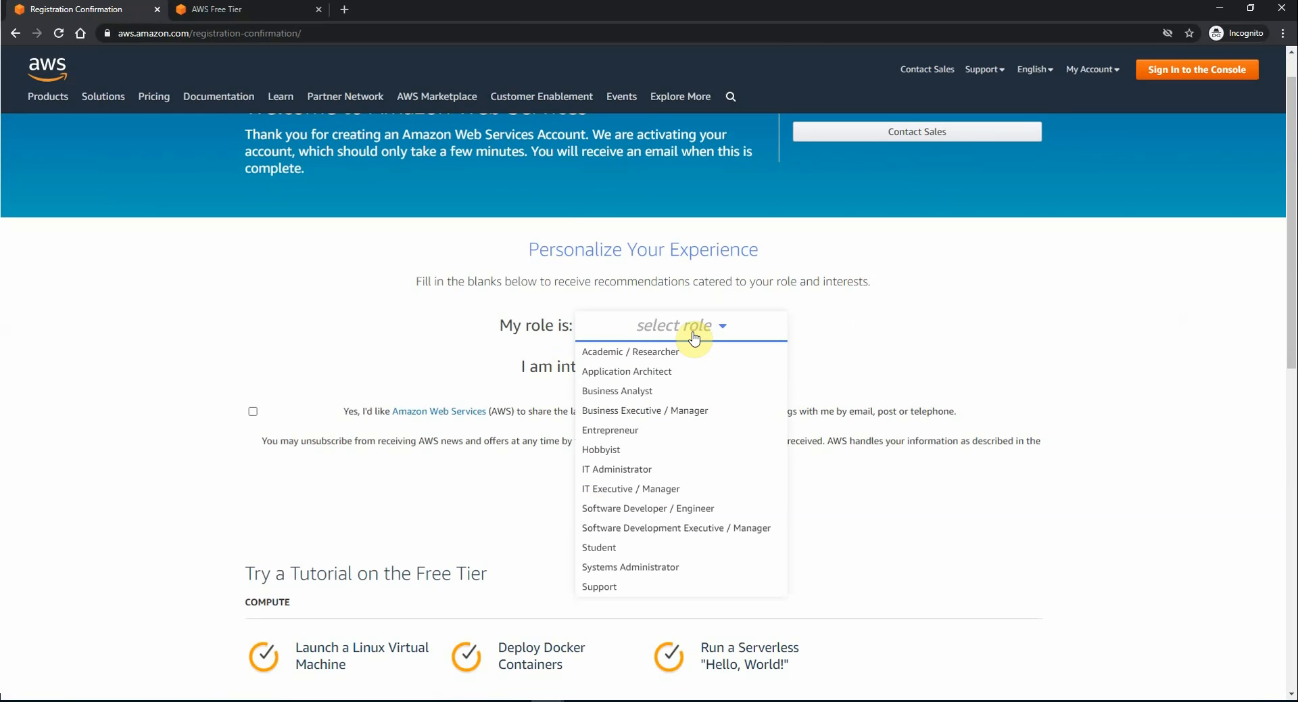
left_click(647, 372)
left_click(685, 372)
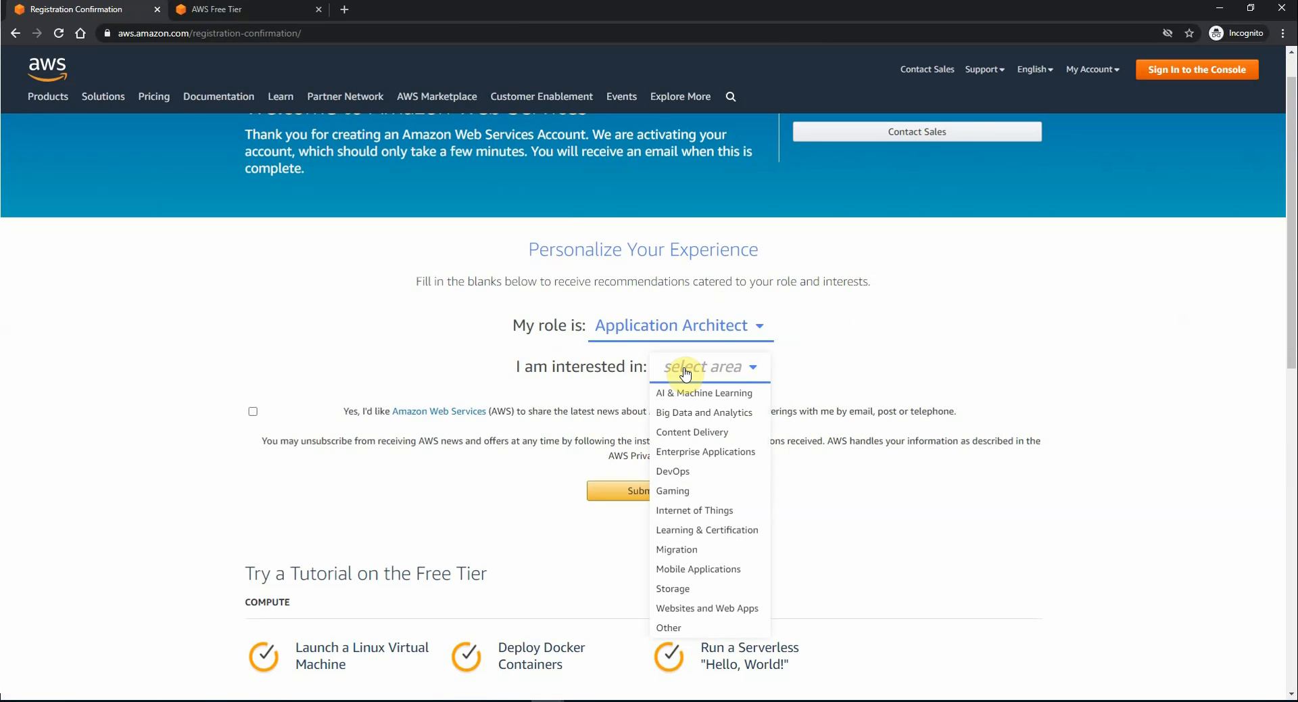
left_click(721, 509)
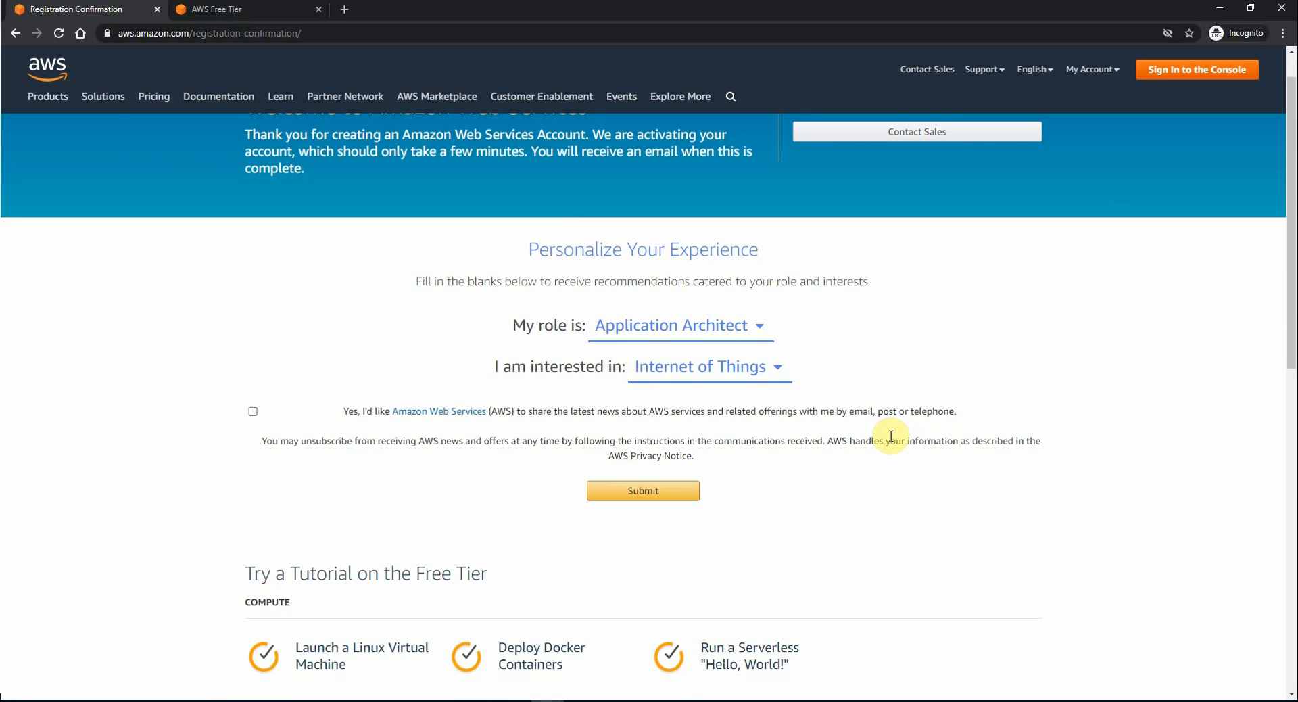
left_click(642, 492)
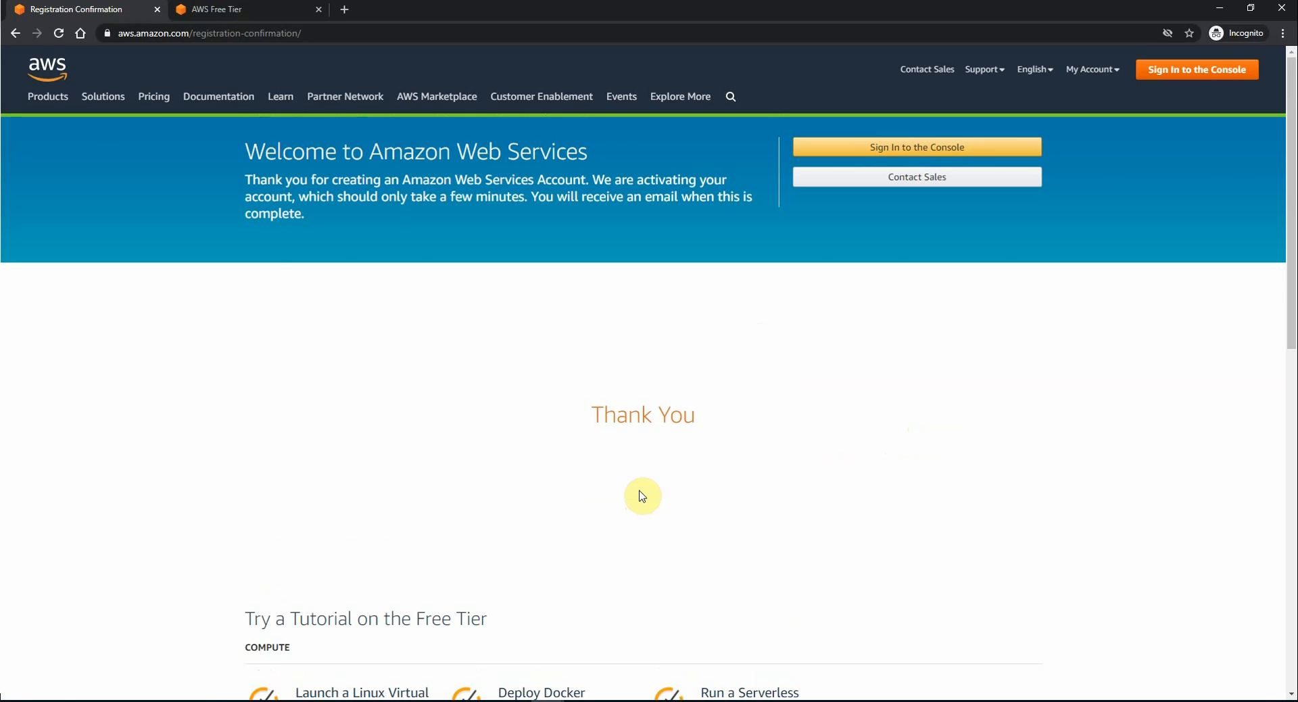
key("alt+Tab")
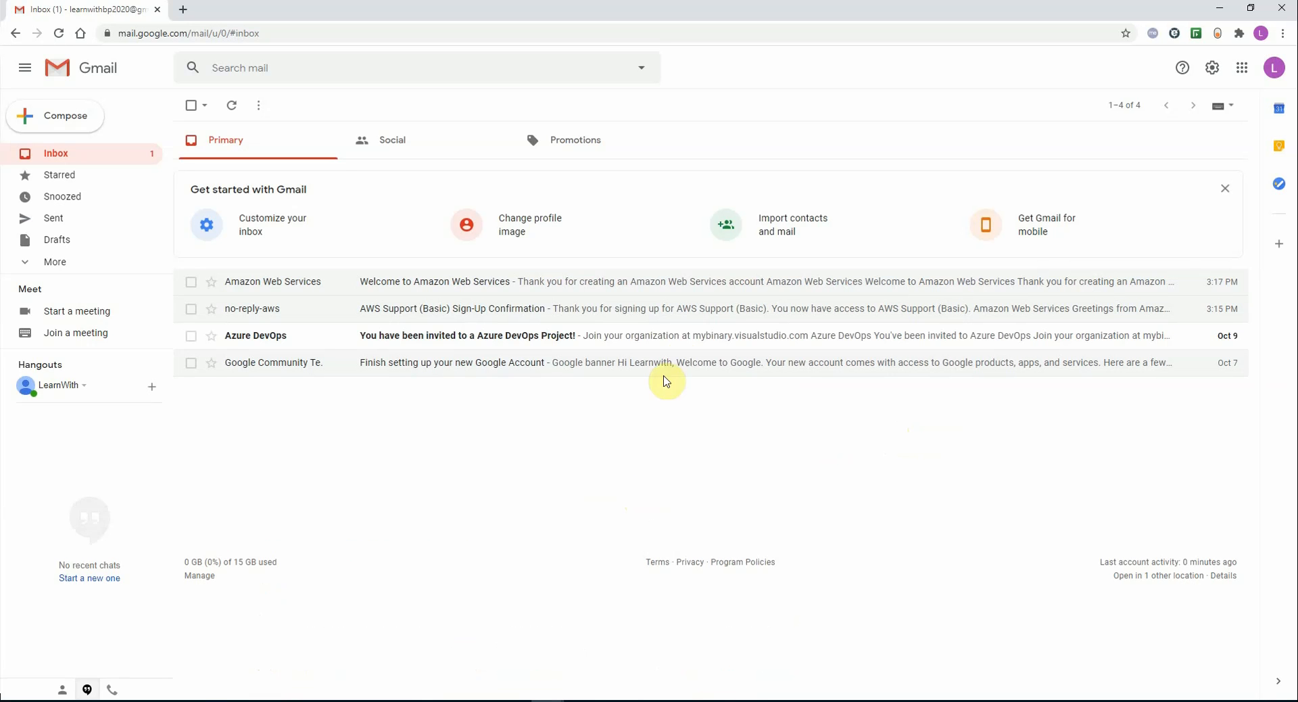
left_click(689, 317)
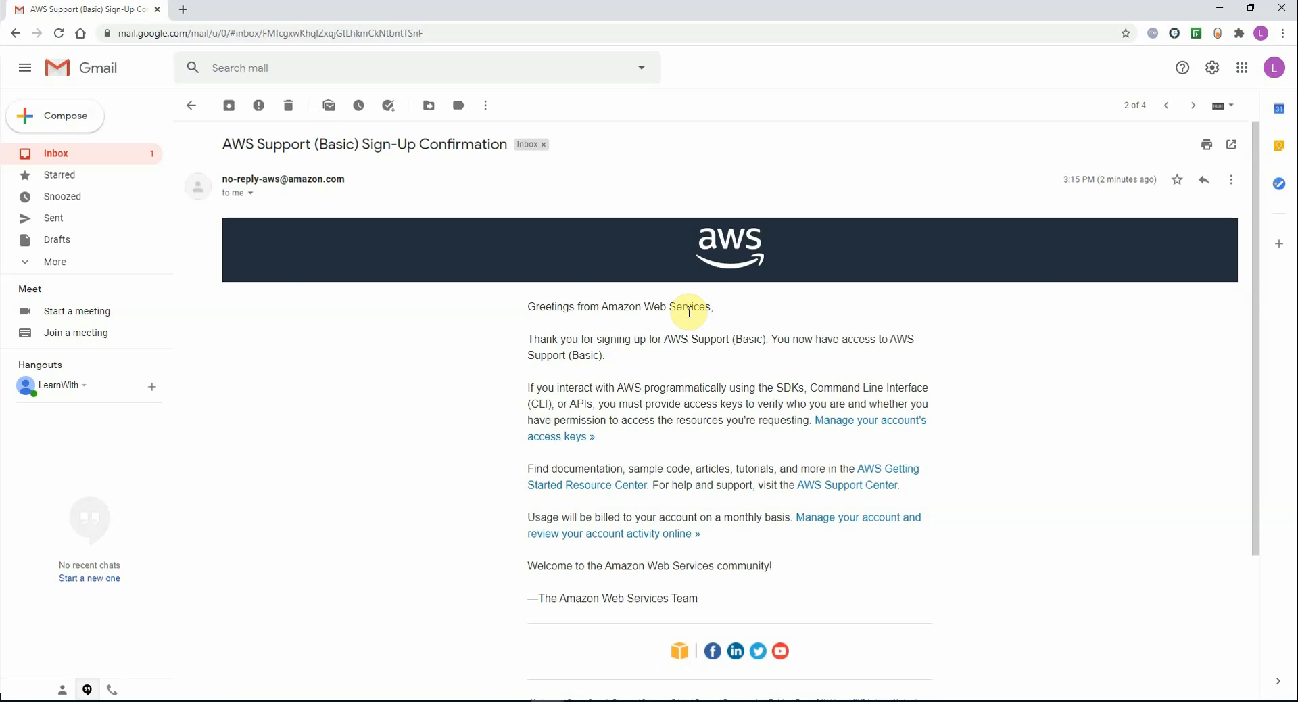
left_click(100, 157)
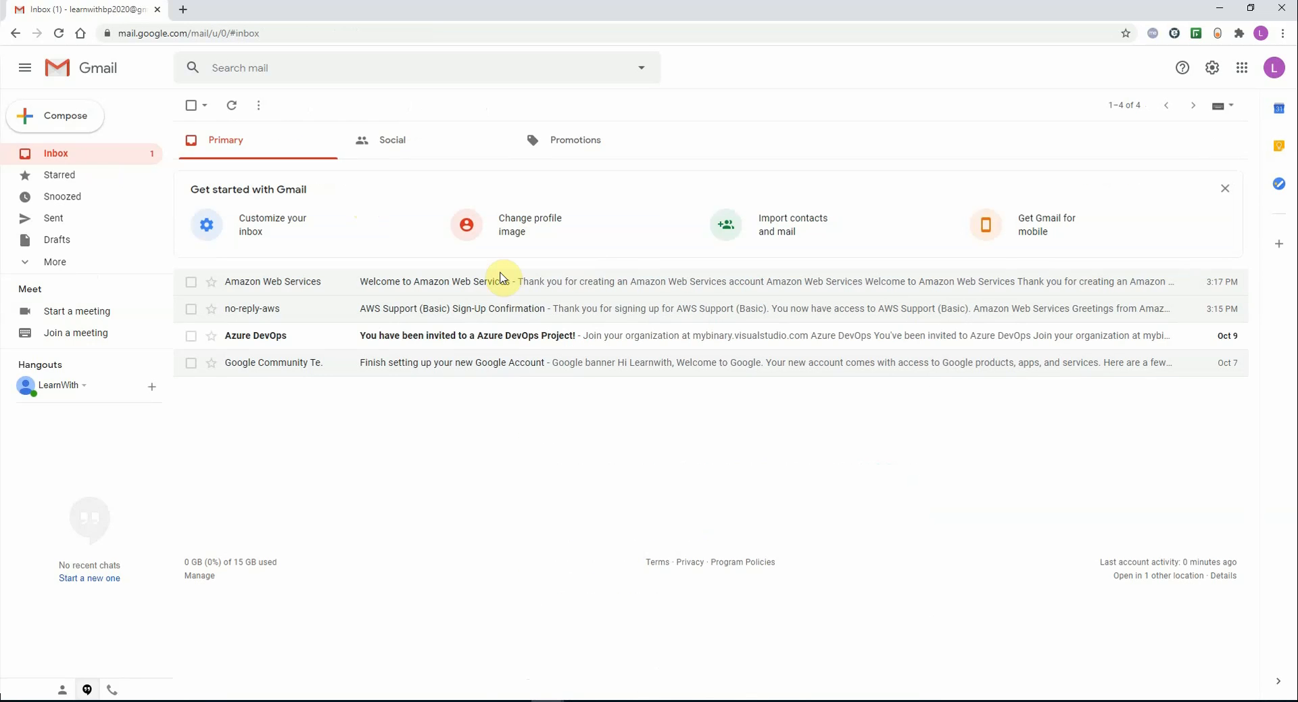
left_click(593, 287)
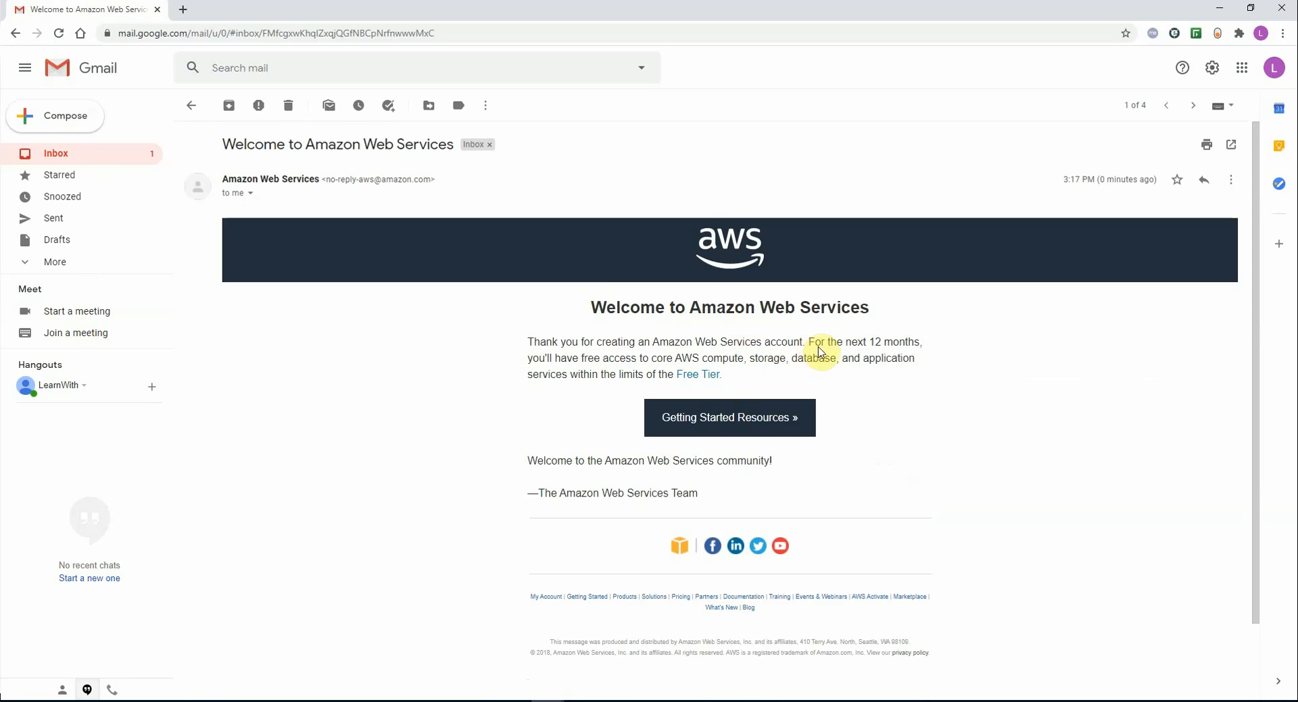
left_click_drag(812, 357, 745, 357)
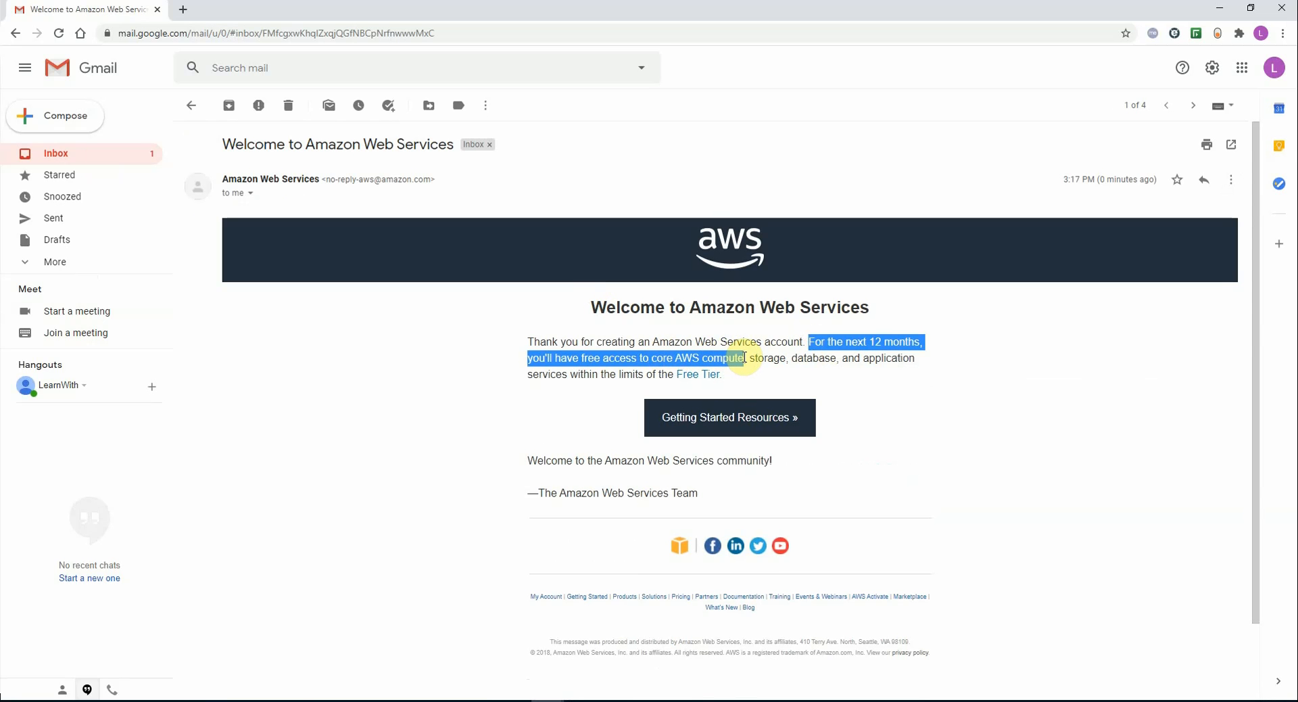
left_click(98, 161)
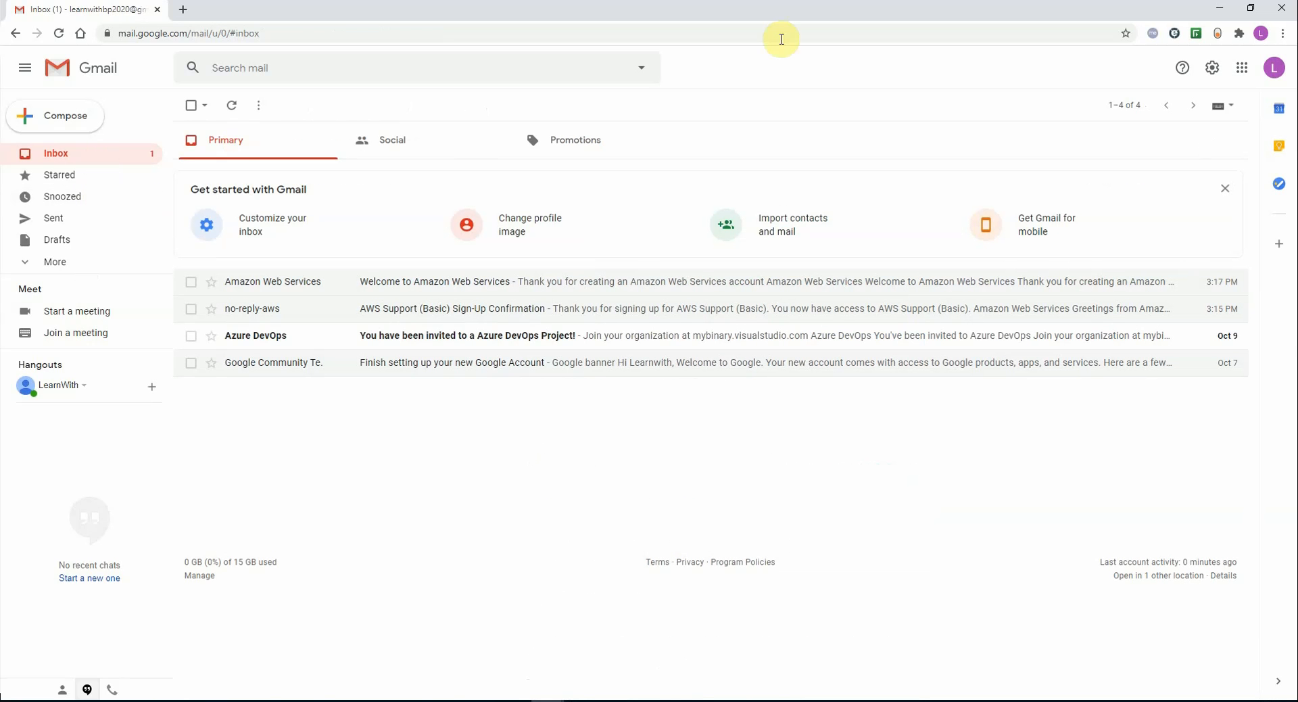
left_click(1219, 9)
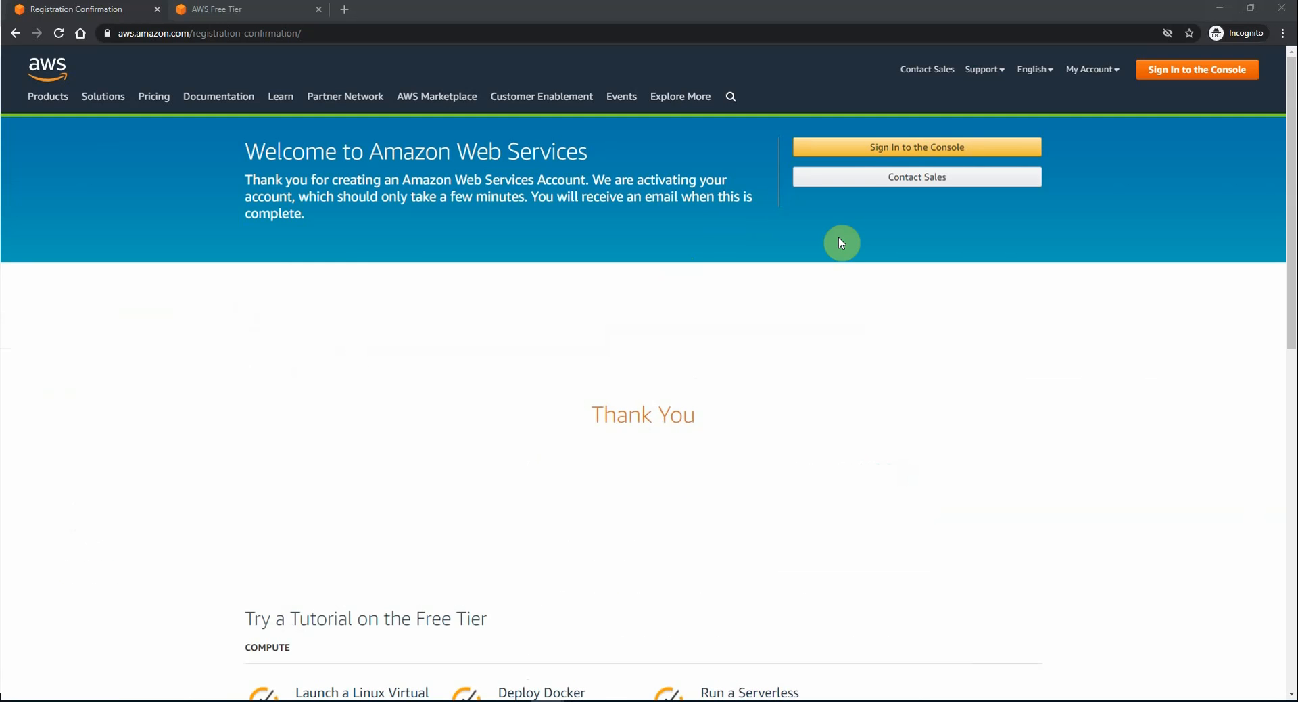
Step: Go to Sign In to the Console and submit the root user e-mail address
left_click(1182, 71)
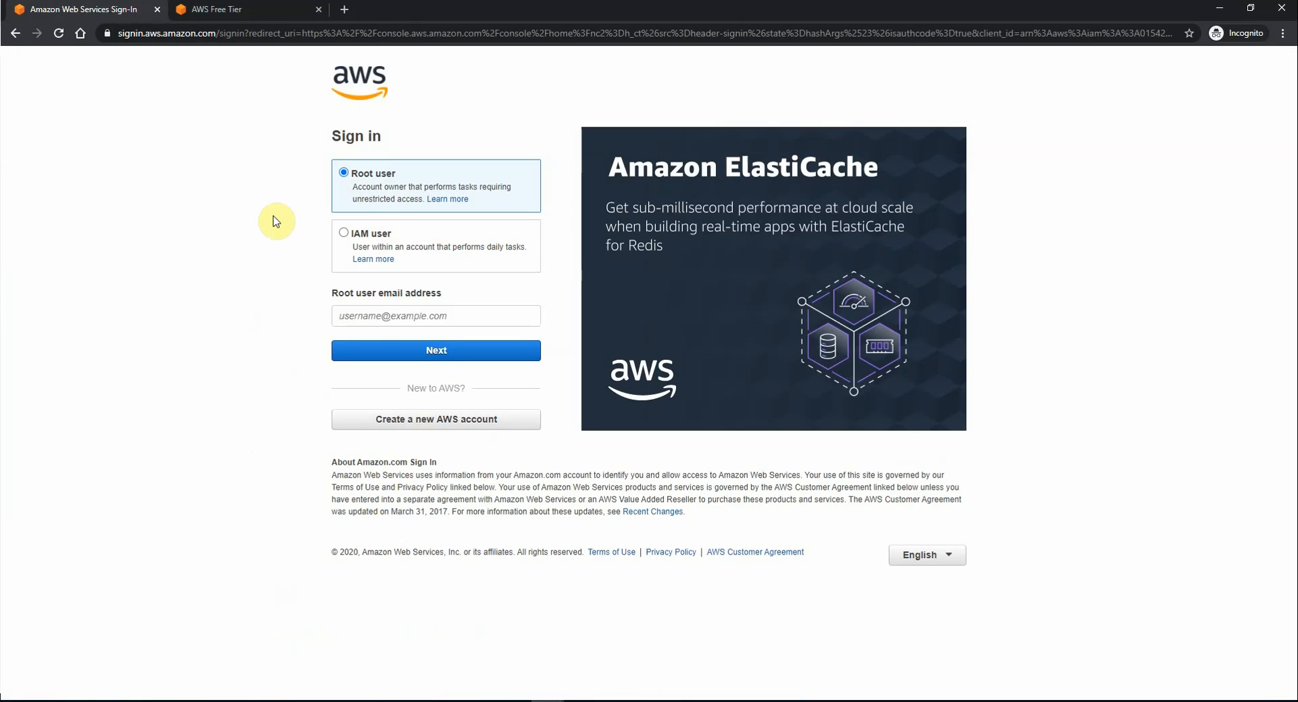
left_click(383, 318)
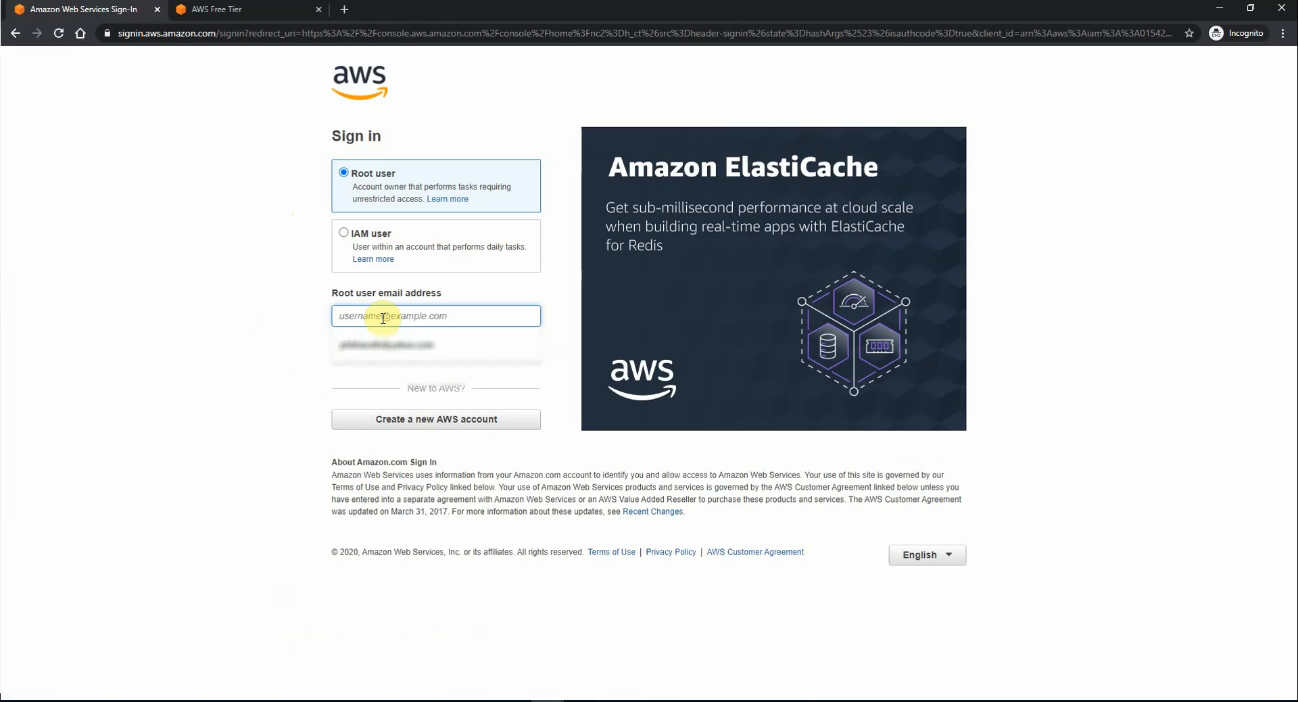
left_click(234, 321)
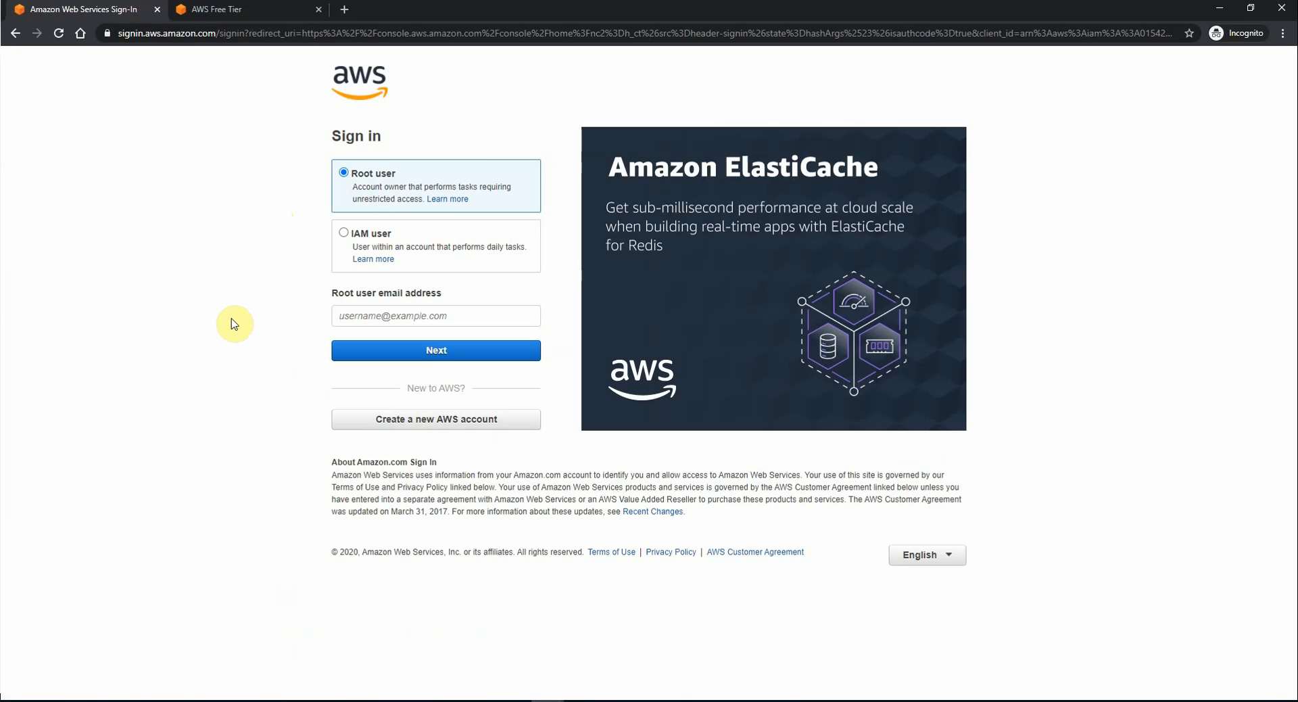
left_click(357, 312)
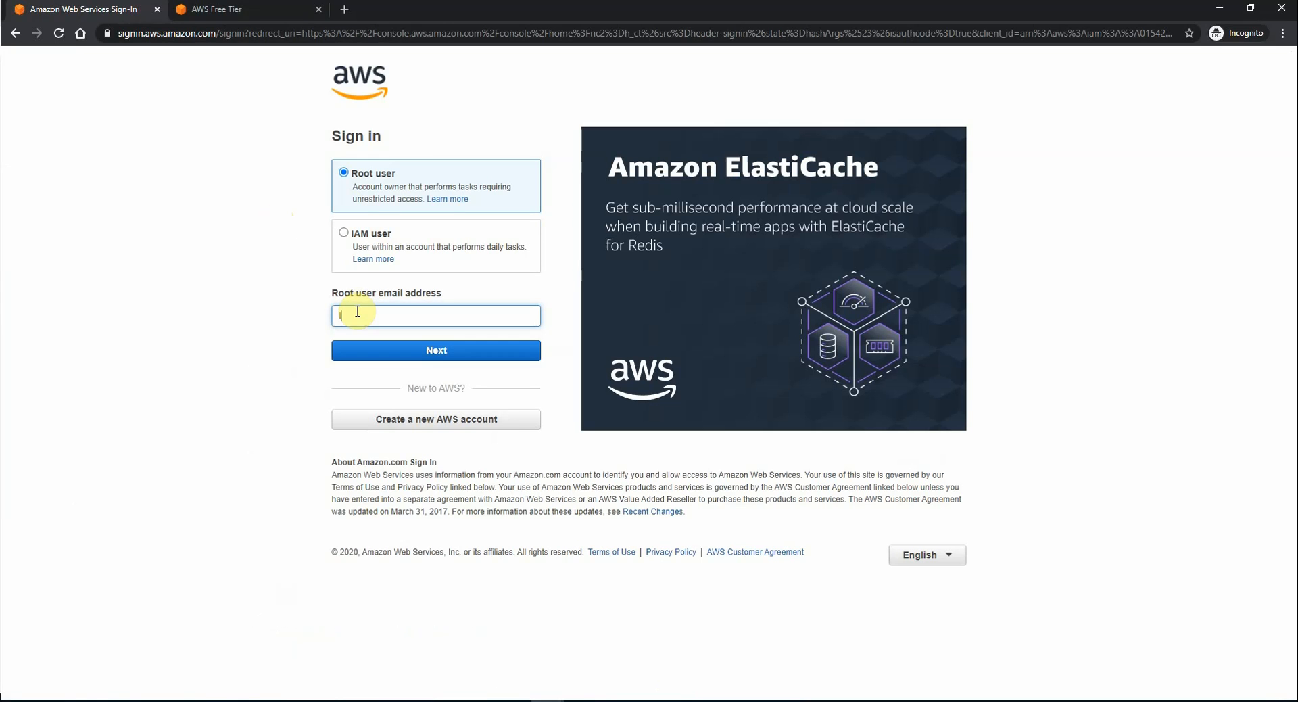
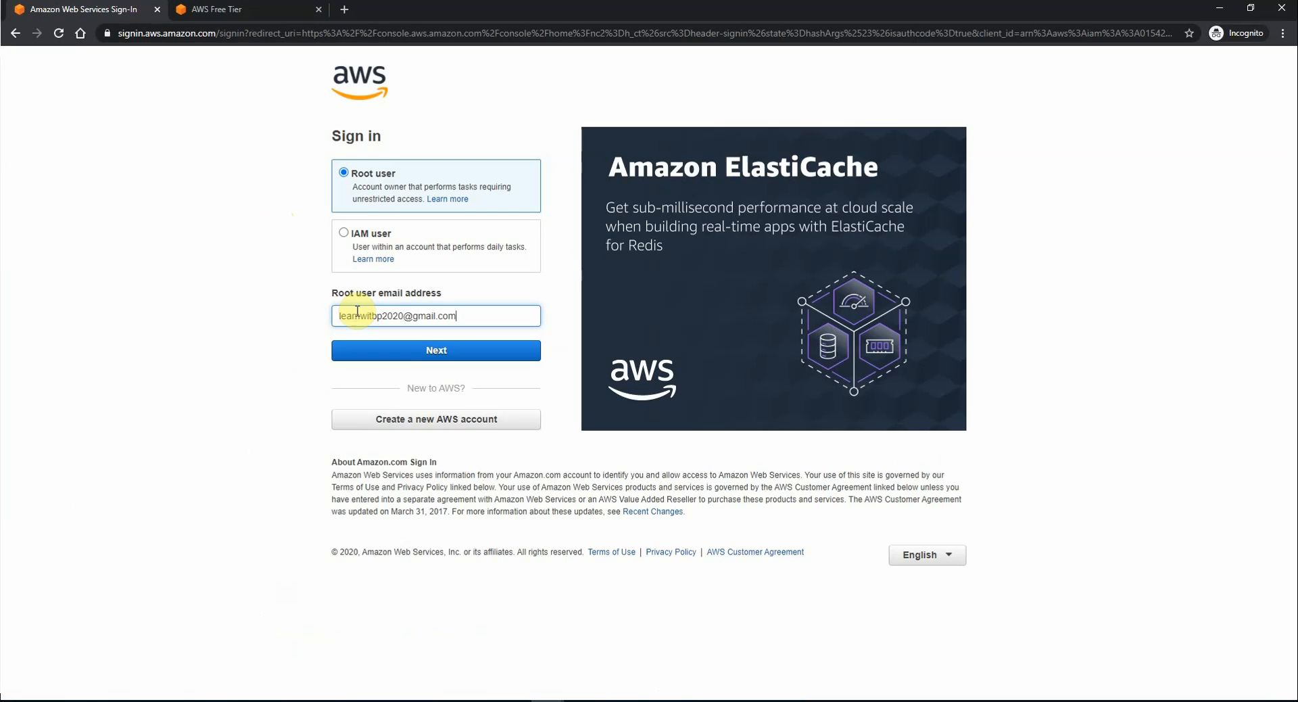
left_click(430, 350)
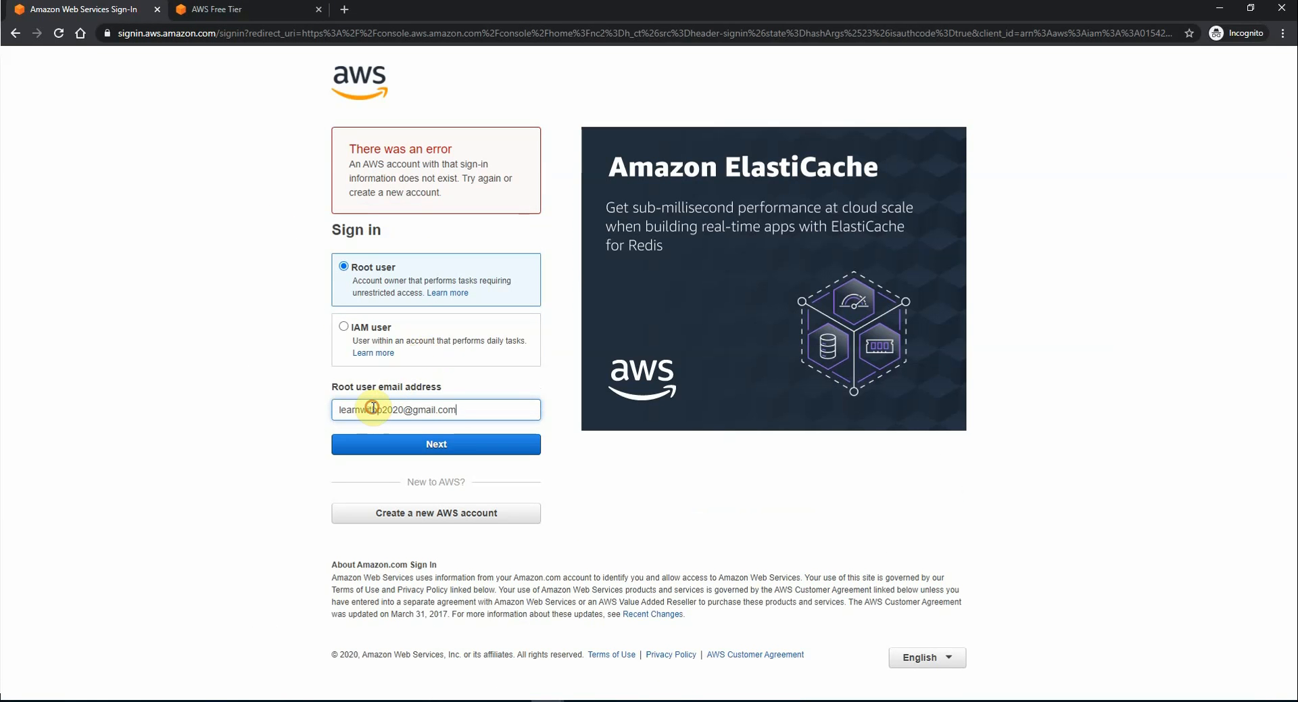
Step: Correct the typo in the root e-mail, then enter the password and sign in
left_click(374, 408)
type("b")
left_click(386, 446)
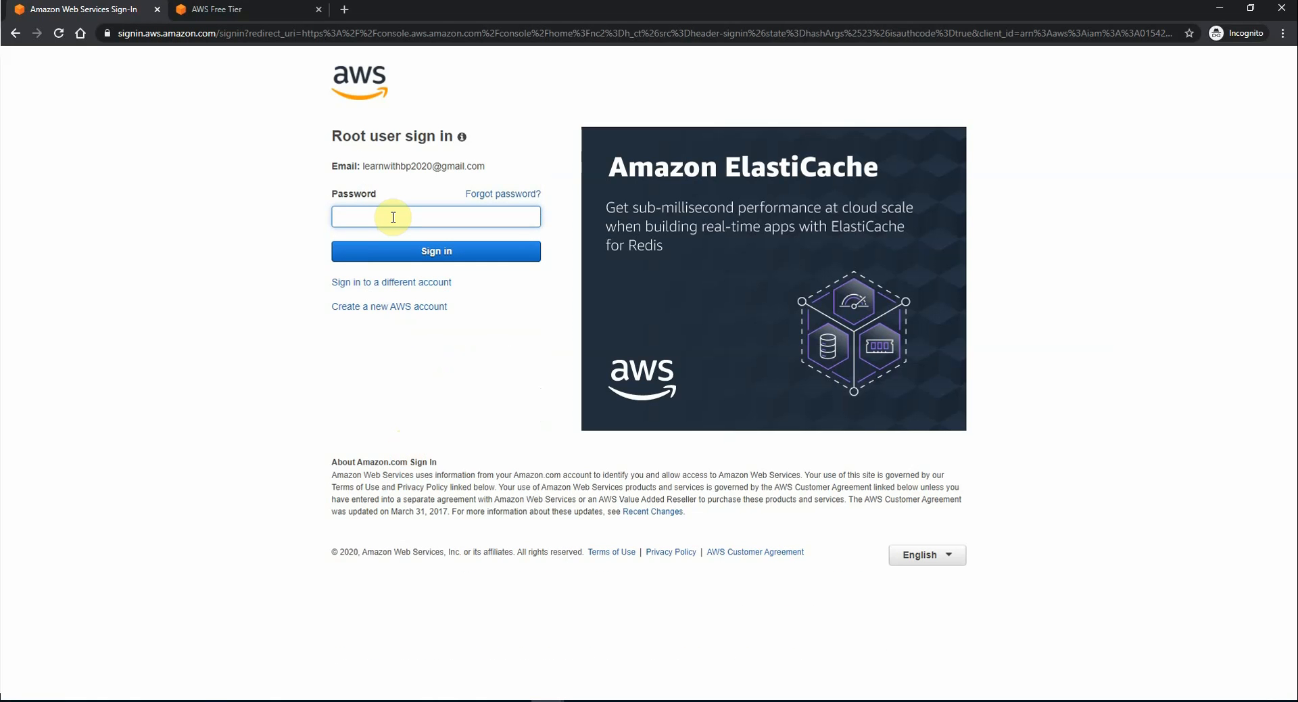
type("•••••••••••••")
key("Return")
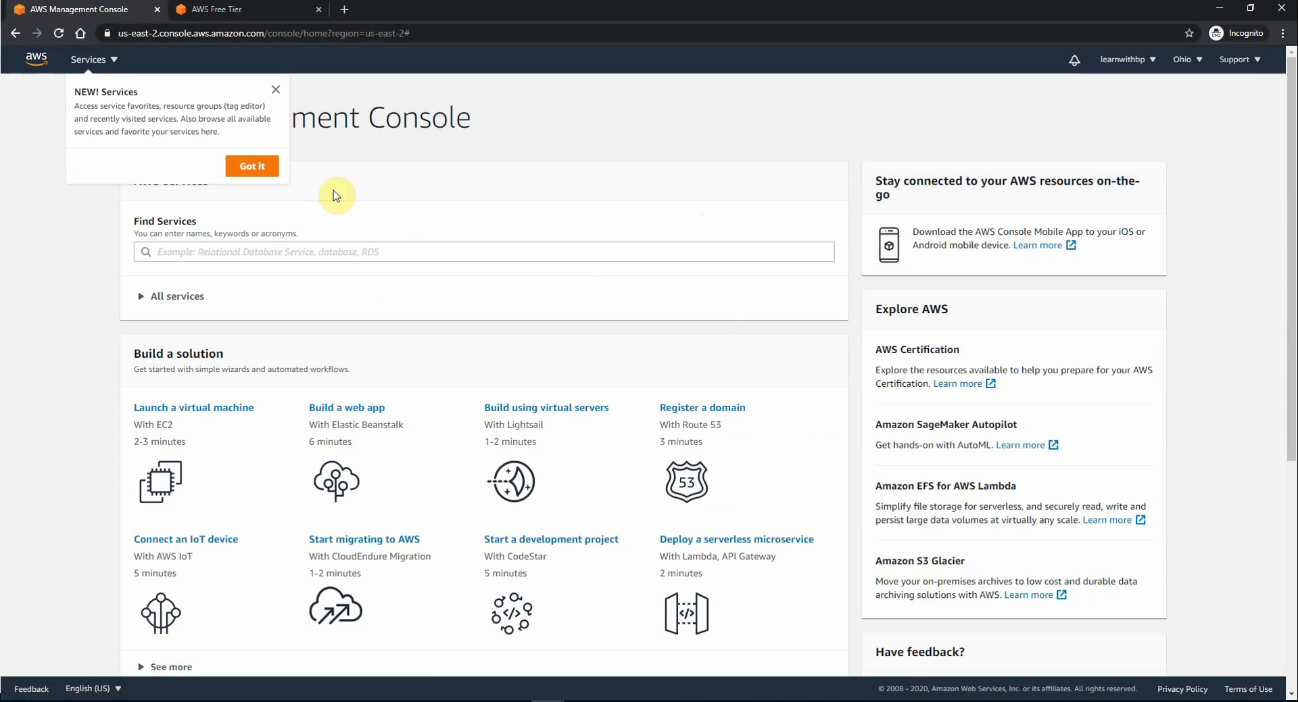
Step: Dismiss the NEW! Services notice and switch the region to US East (N. Virginia)
left_click(274, 88)
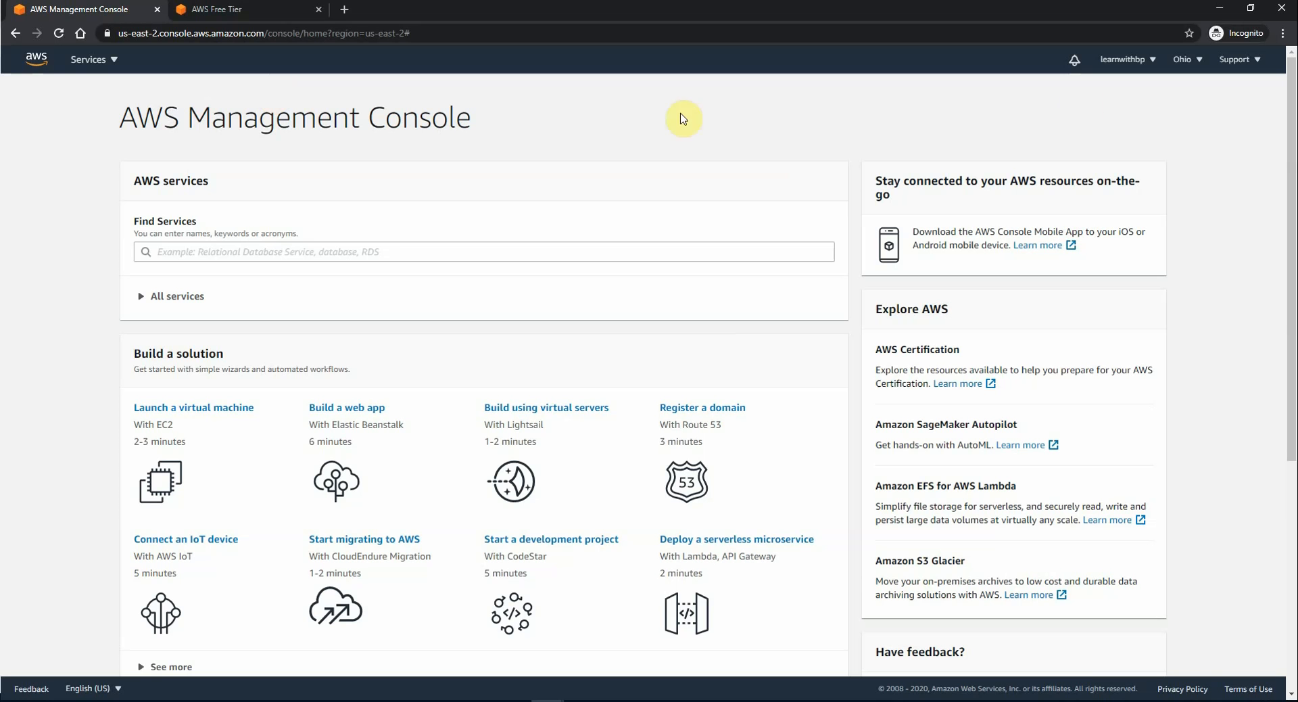
left_click(1194, 62)
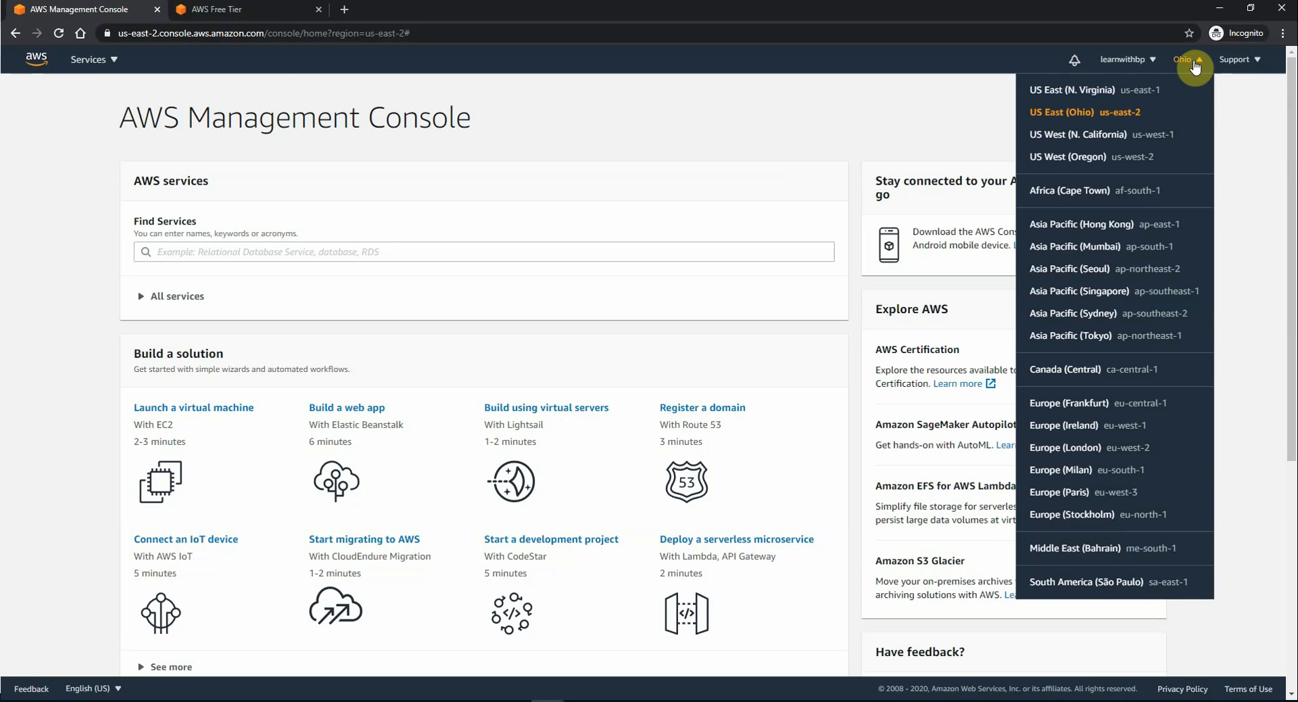
left_click(1079, 94)
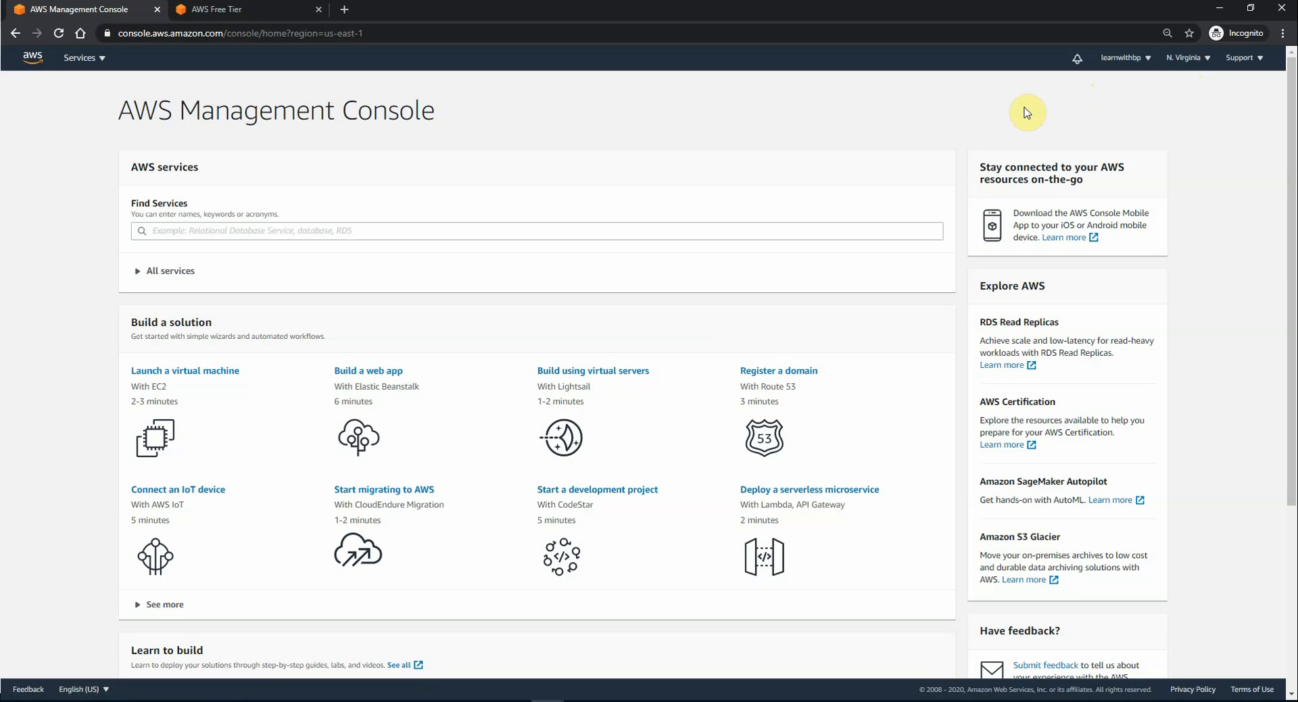
Step: Open My Account from the account menu, then search services for 'iam' and open IAM
left_click(1139, 62)
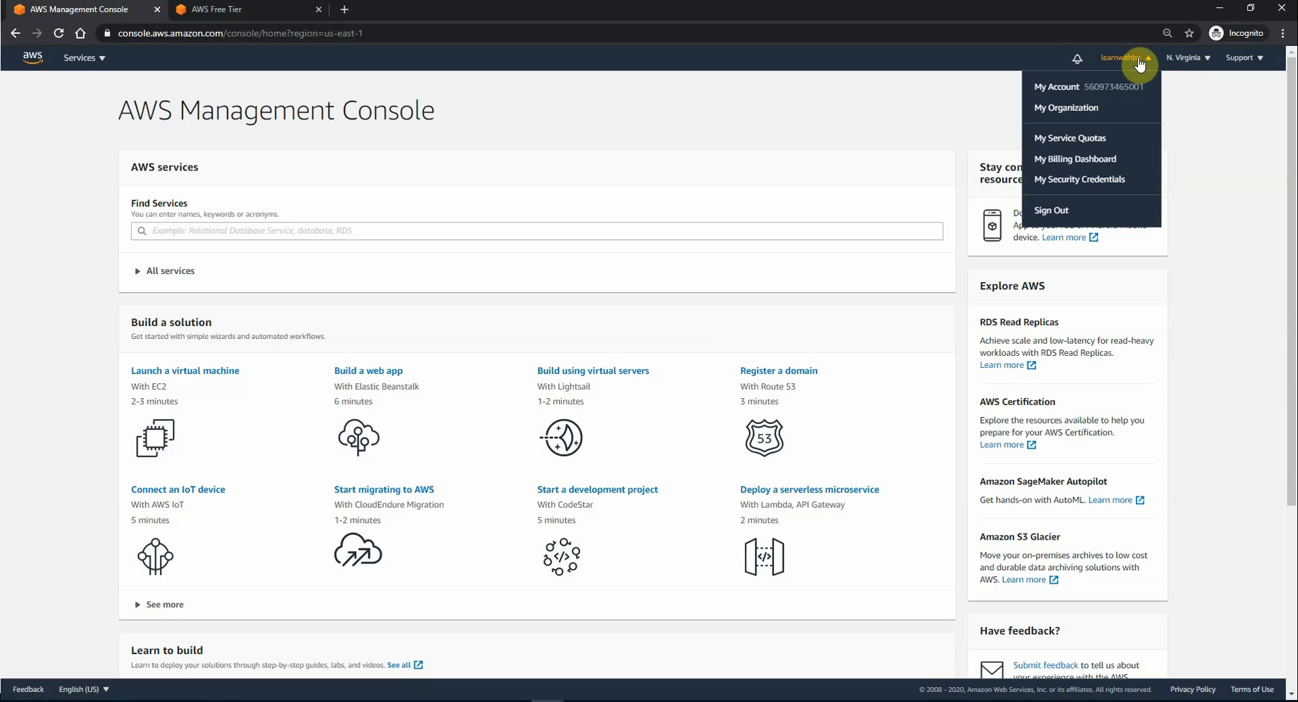
left_click(1060, 88)
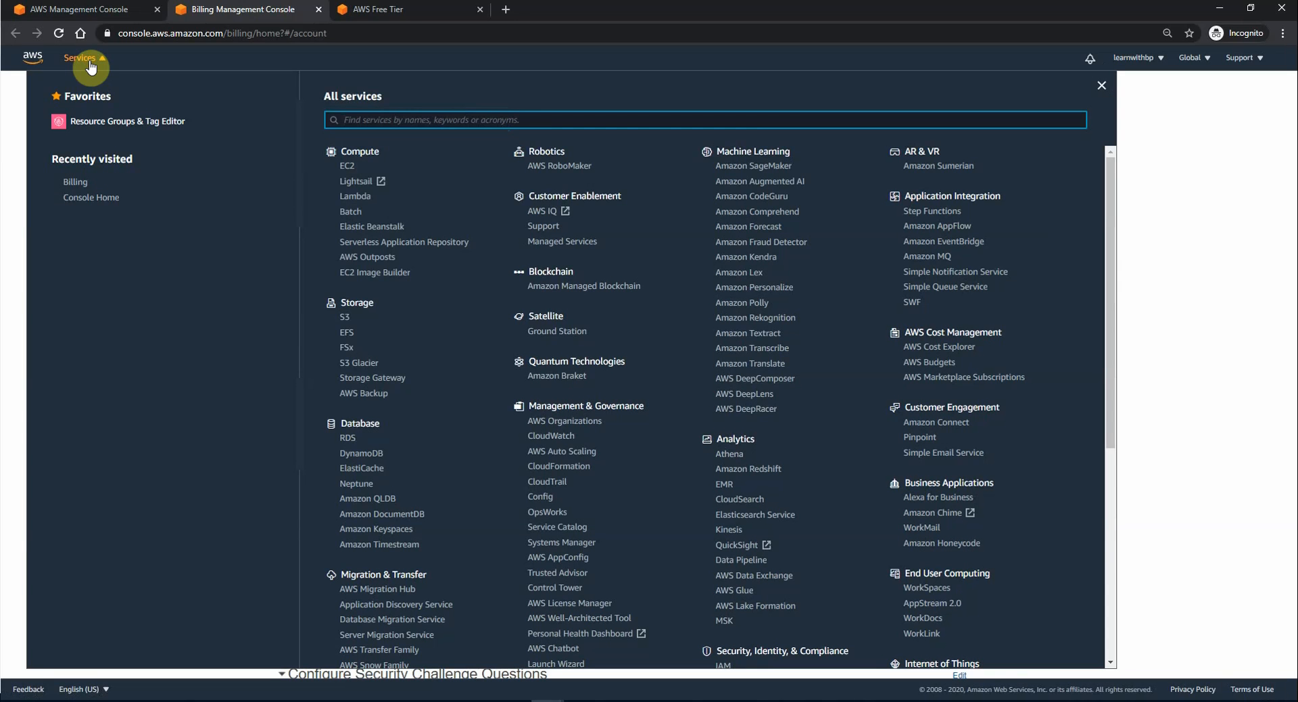
left_click(368, 118)
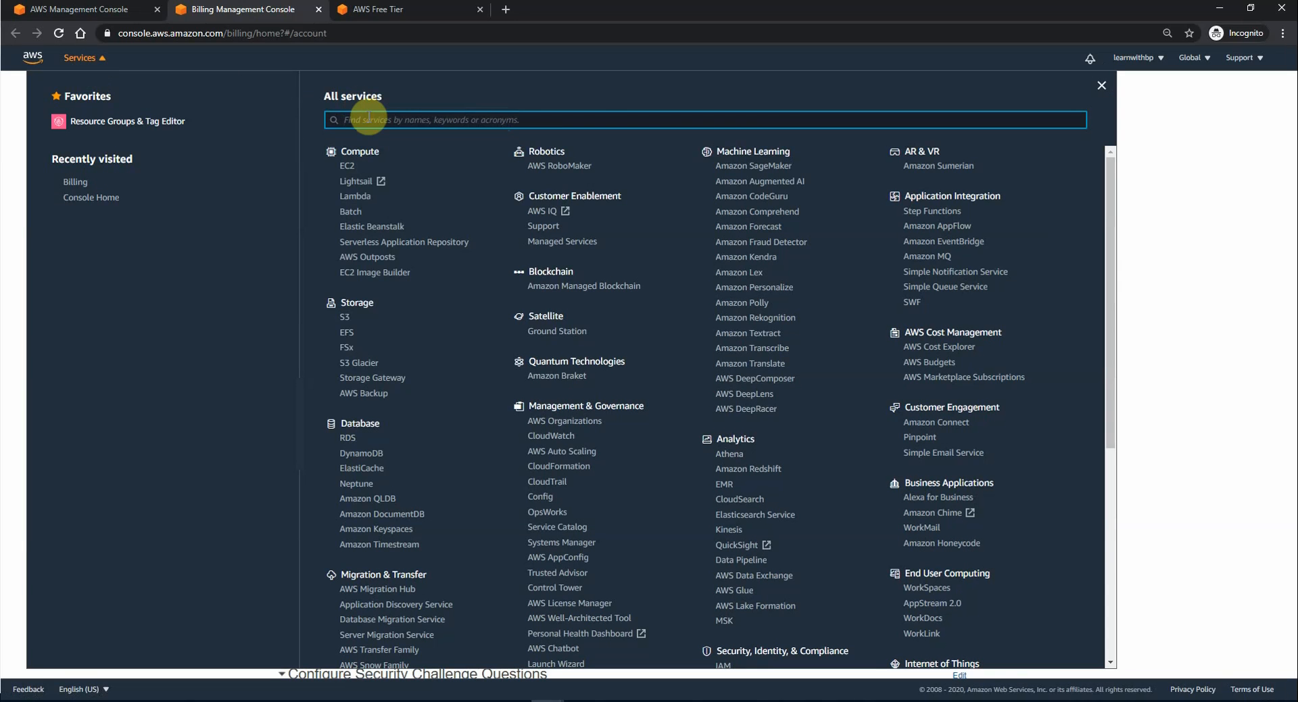
type("iam")
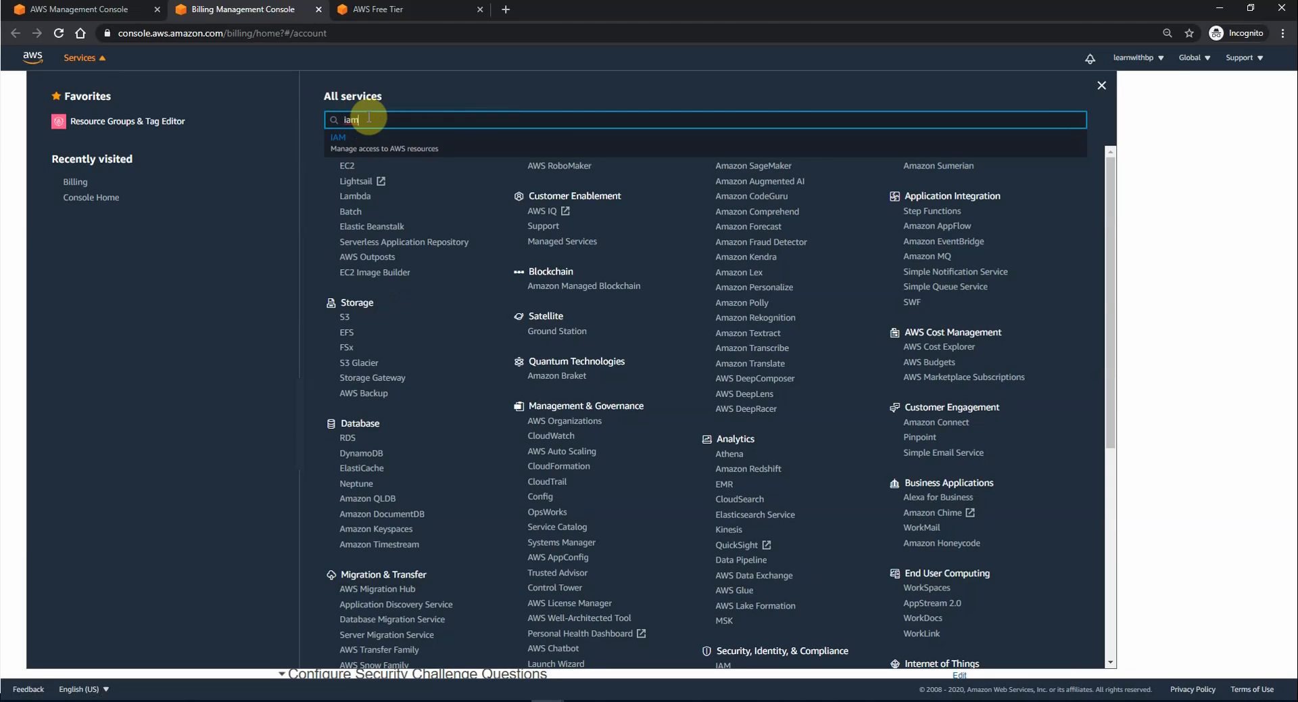
left_click(367, 137)
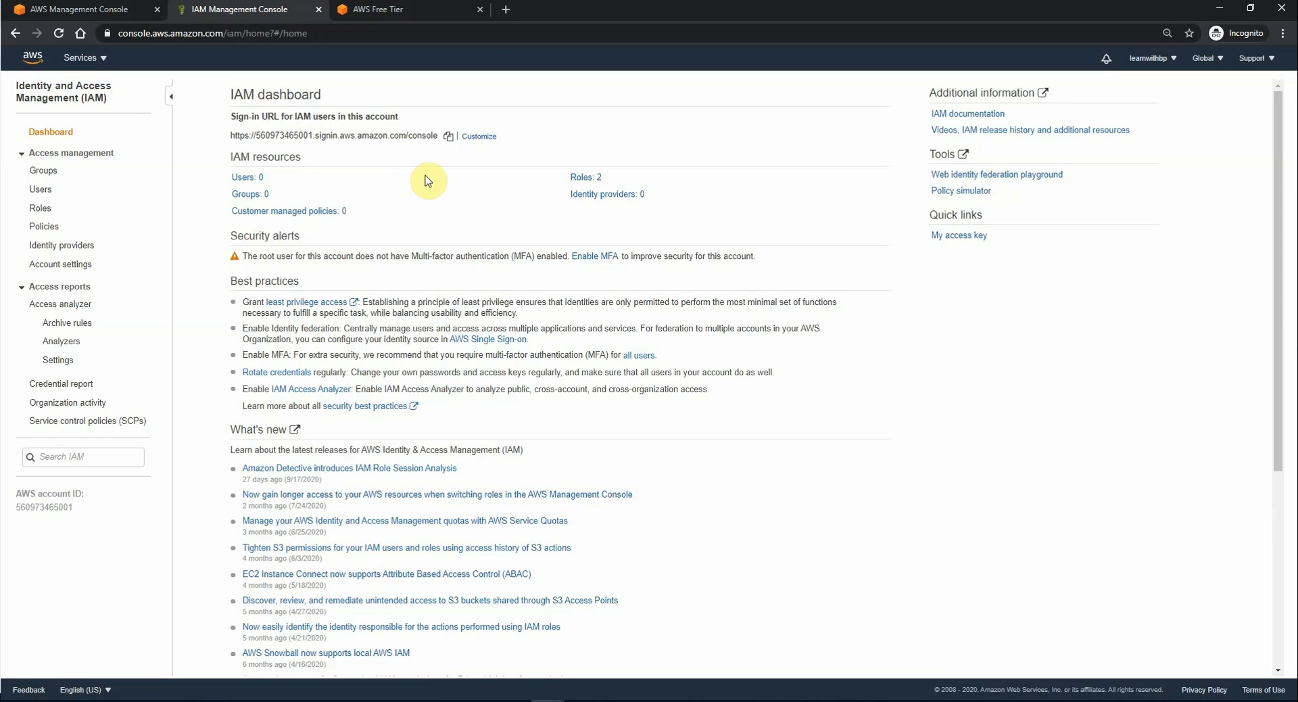
Step: Start a new IAM group named 'Admin'
left_click(51, 175)
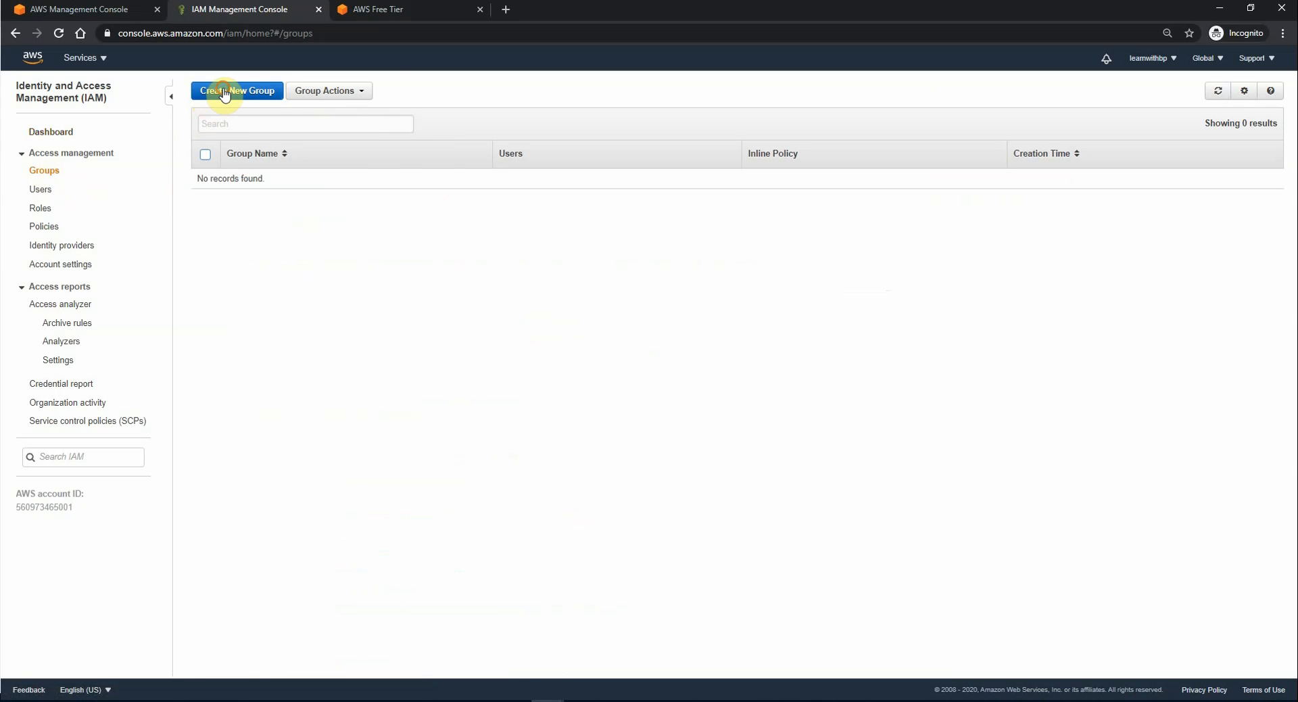
left_click(224, 92)
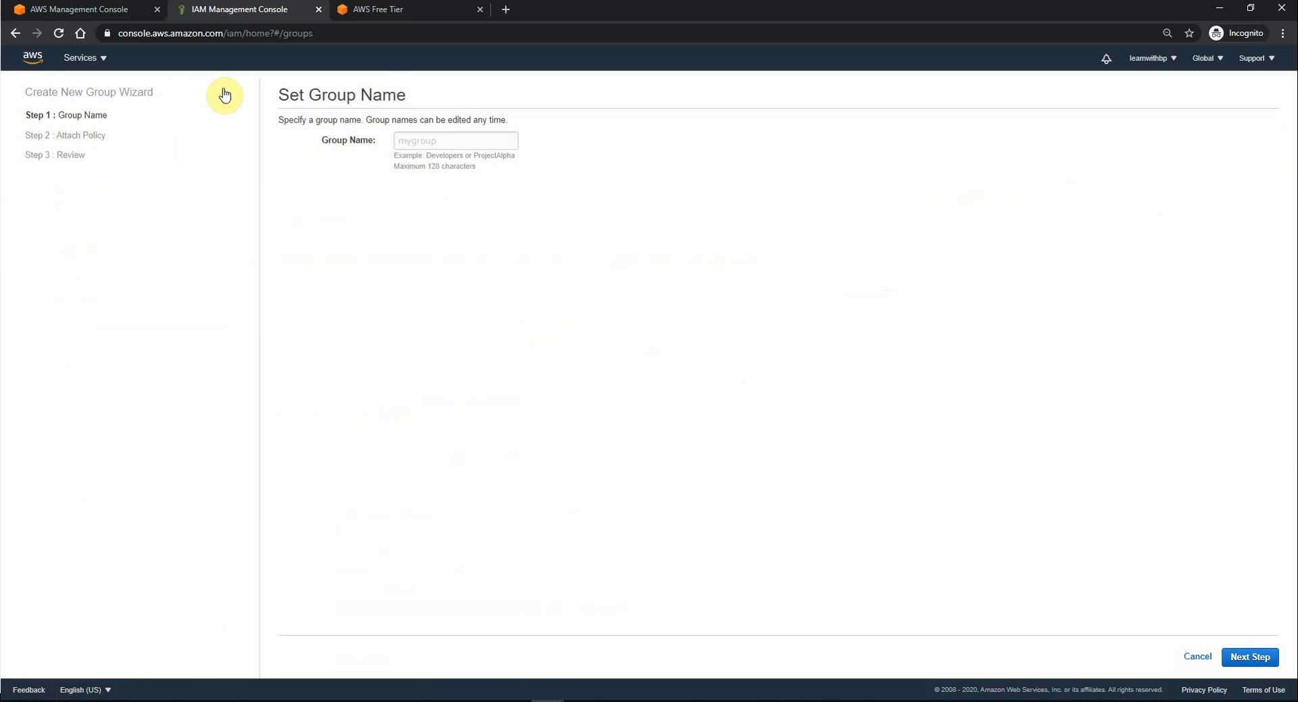
left_click(436, 139)
type("Ad")
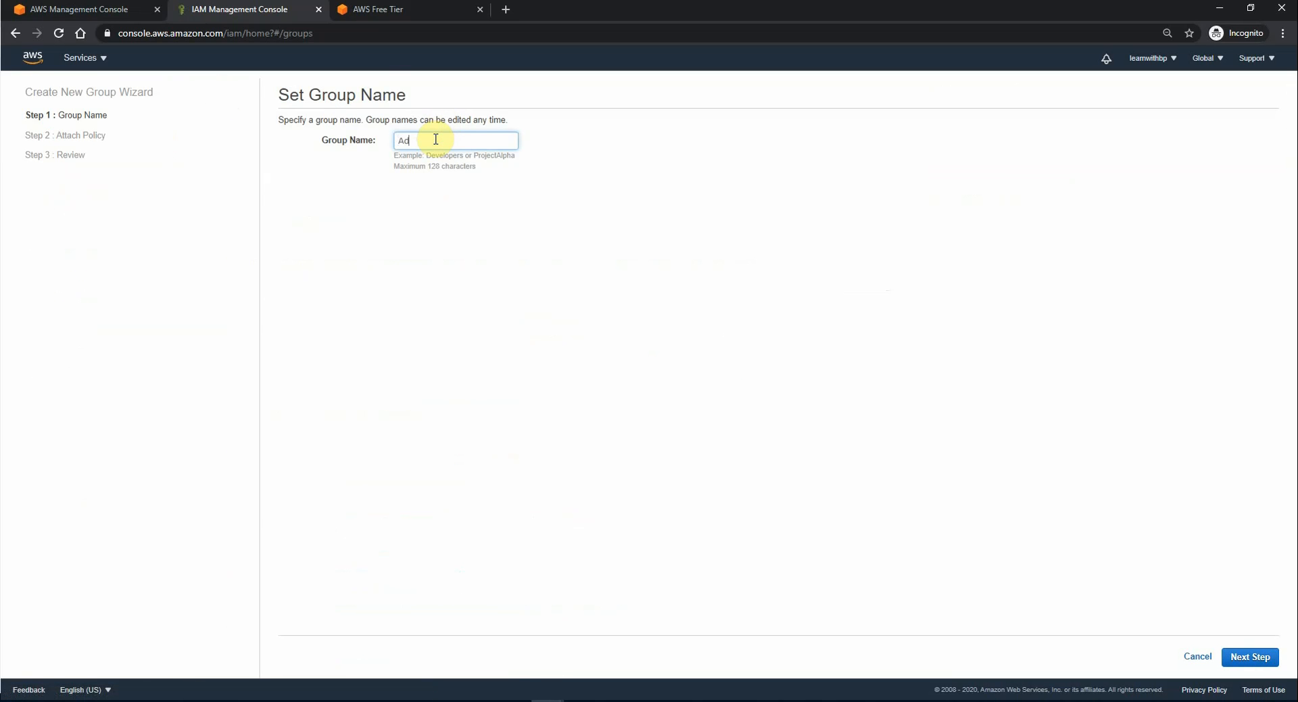
type("min")
left_click(1258, 659)
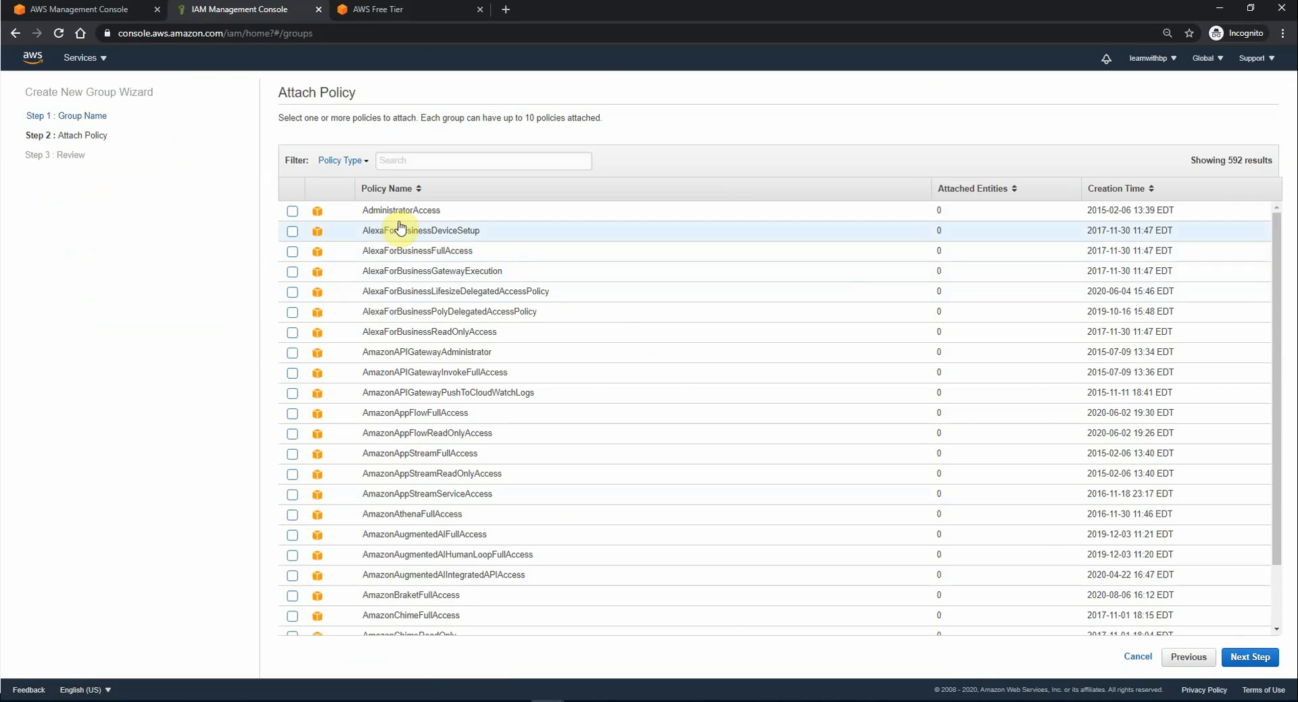
Step: Attach the AdministratorAccess and Billing policies, review, and create the Admin group
left_click(292, 213)
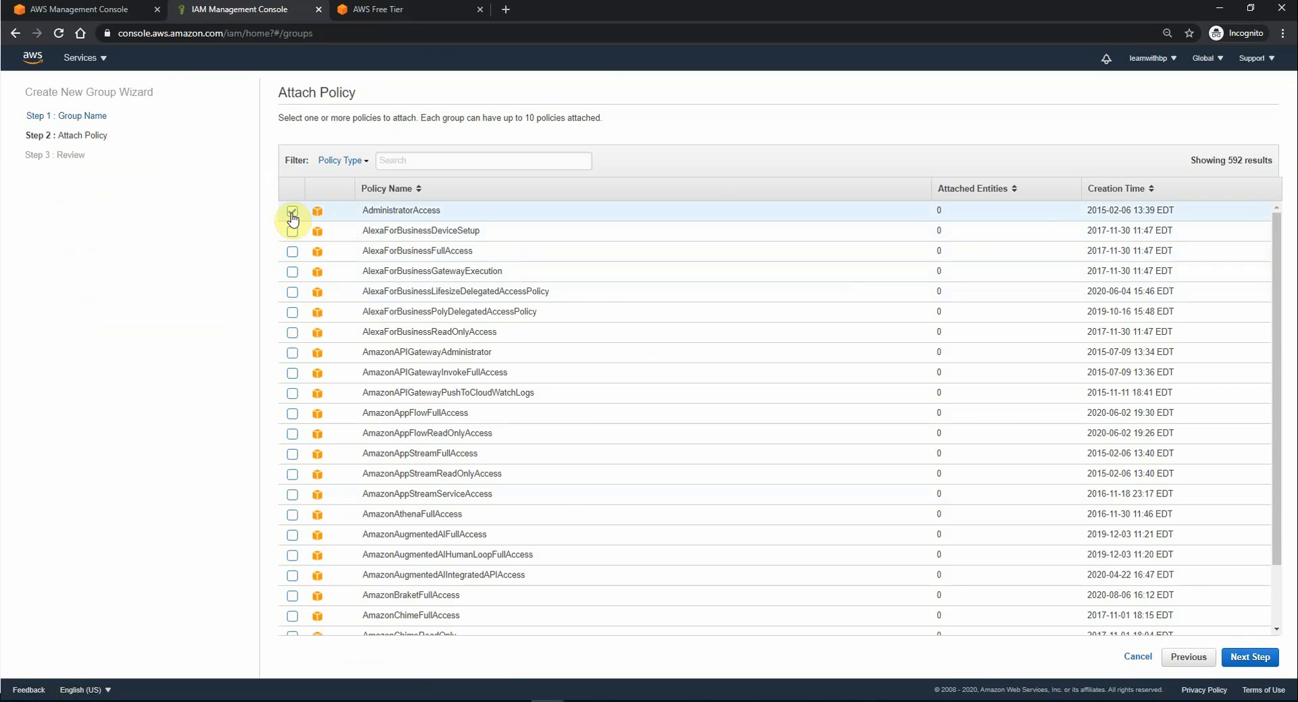
left_click(416, 163)
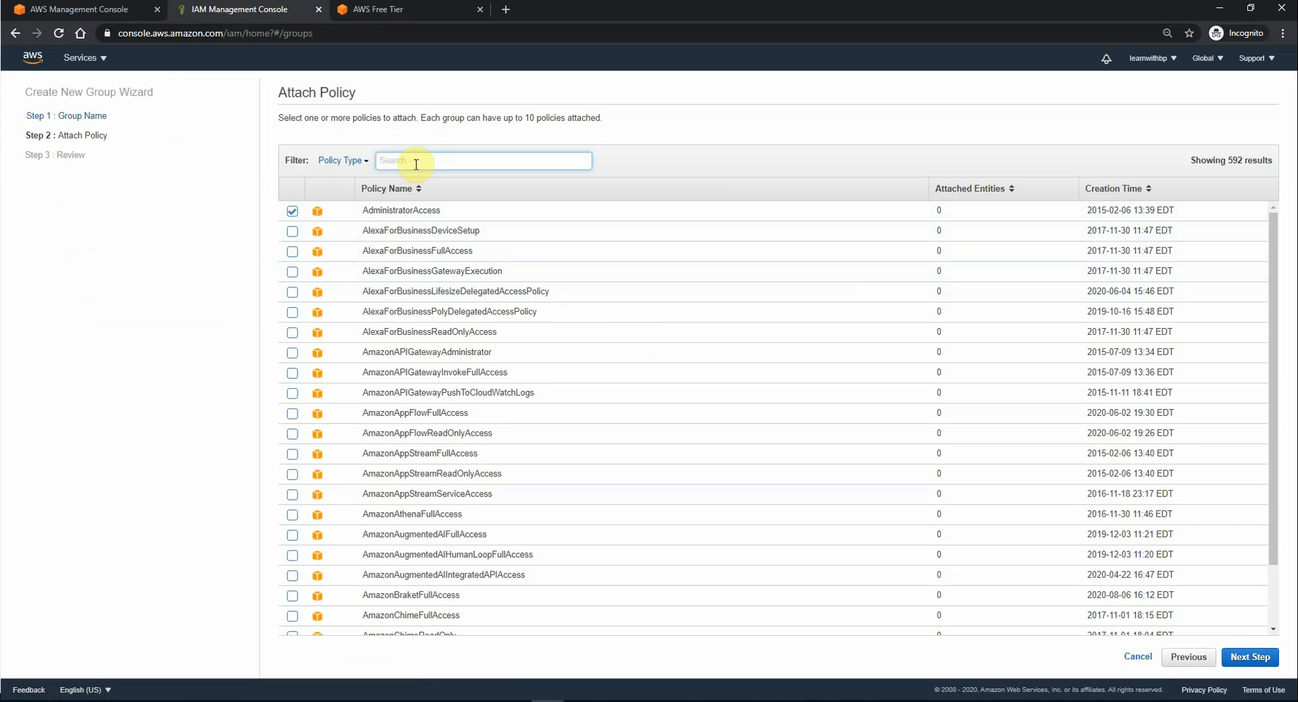
type("bill")
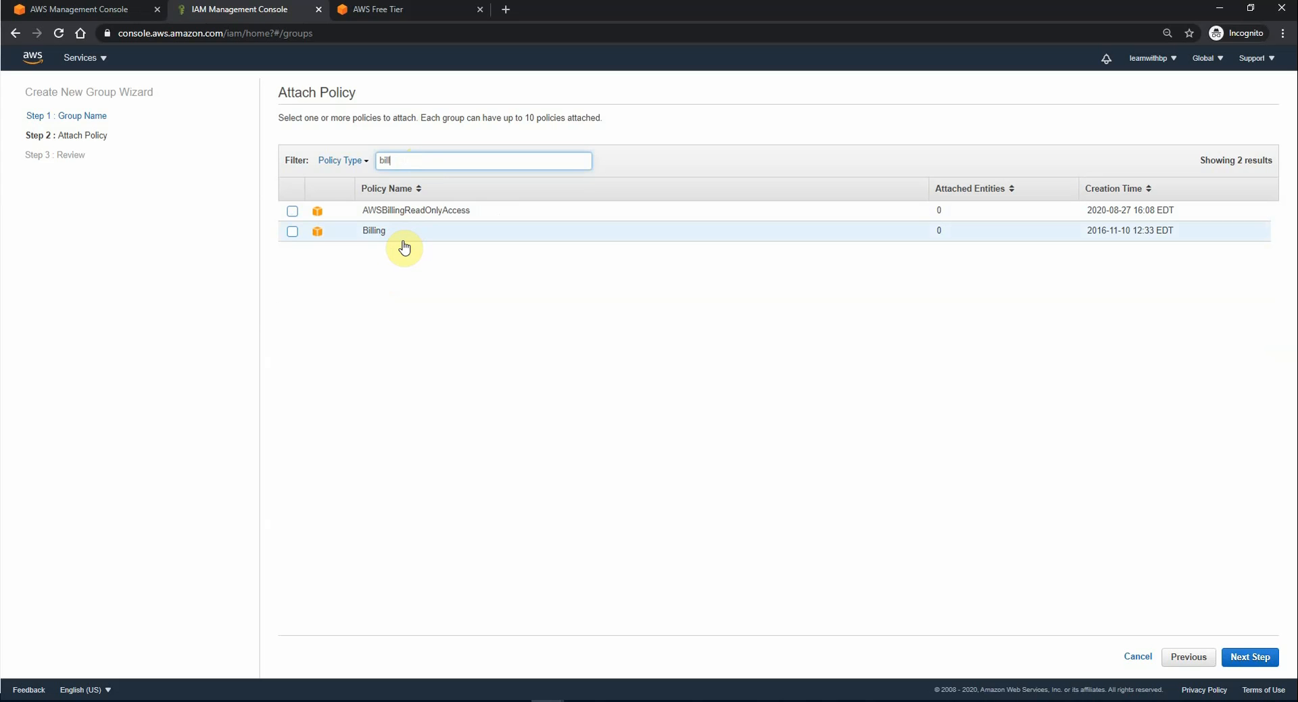
left_click(292, 232)
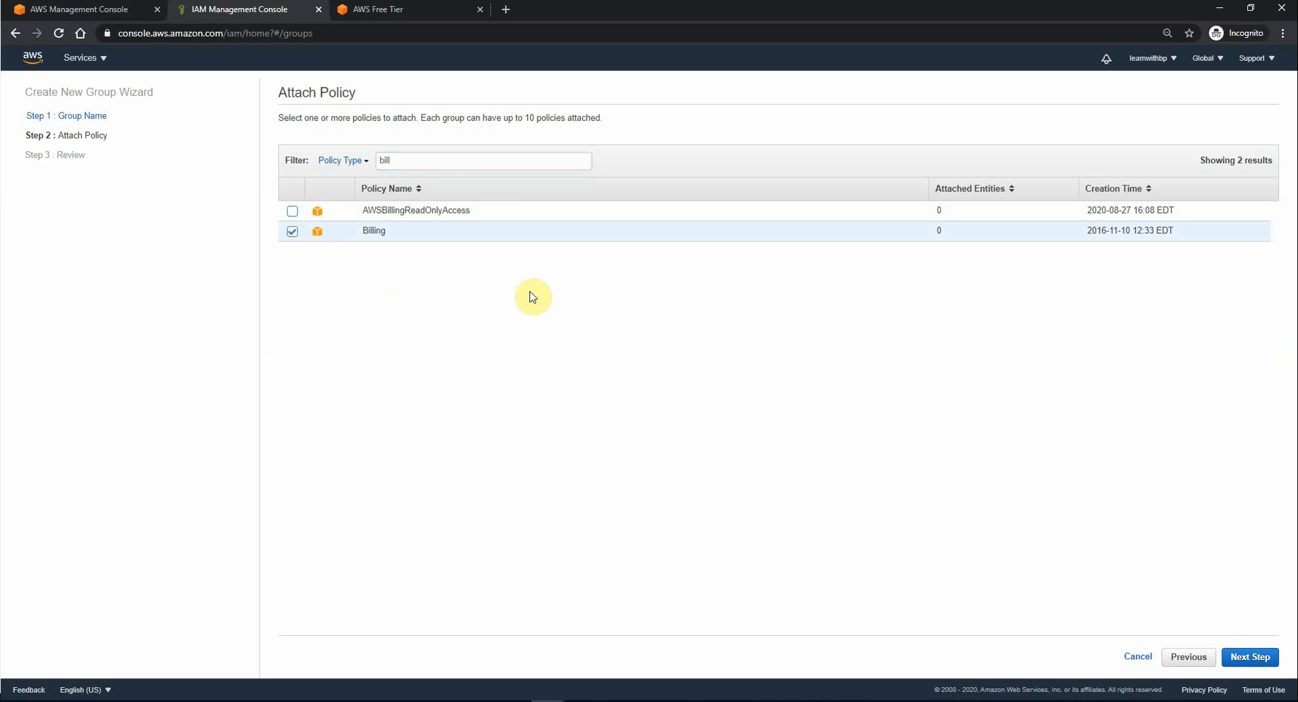
left_click(1248, 657)
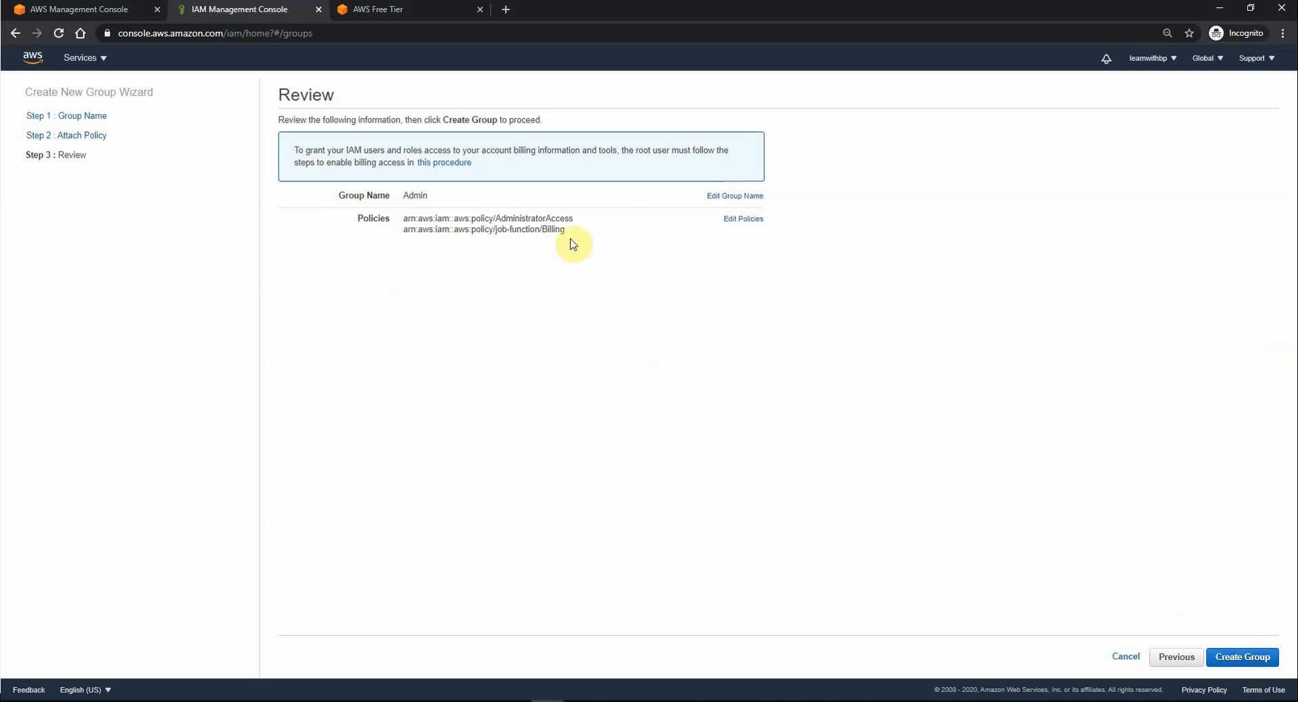
left_click_drag(432, 195, 408, 195)
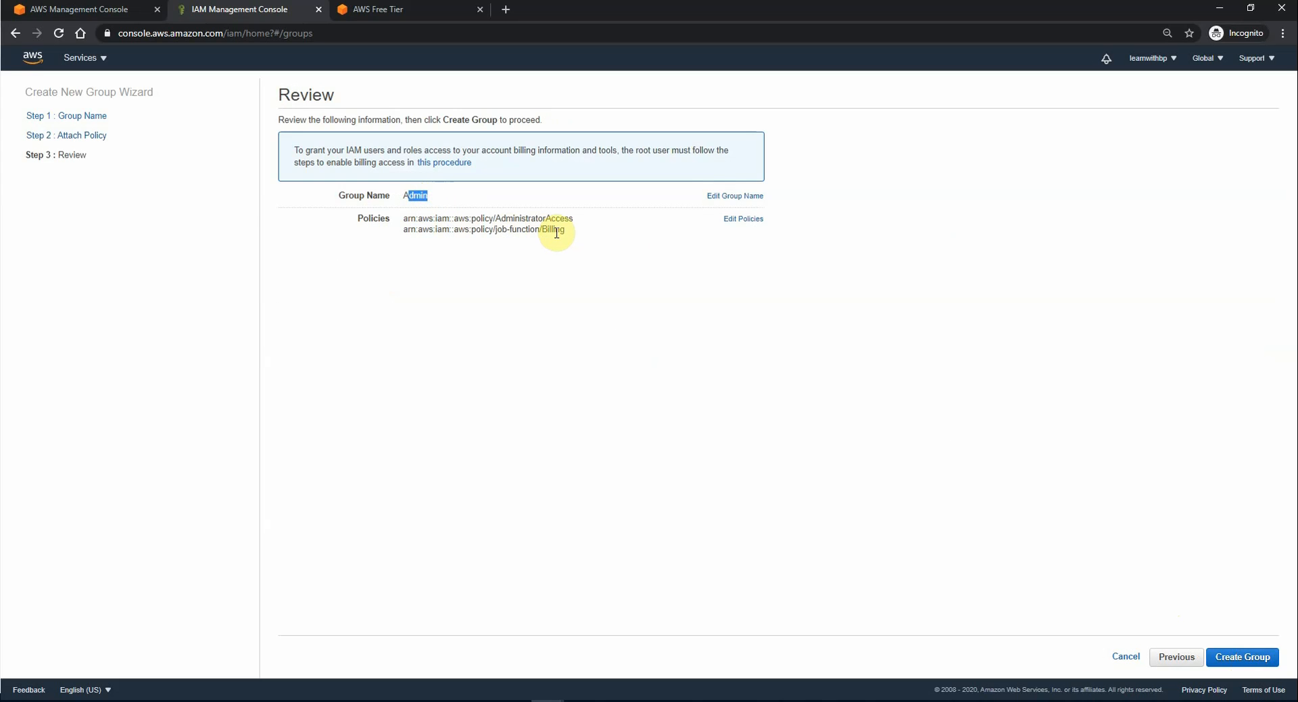
left_click(1259, 663)
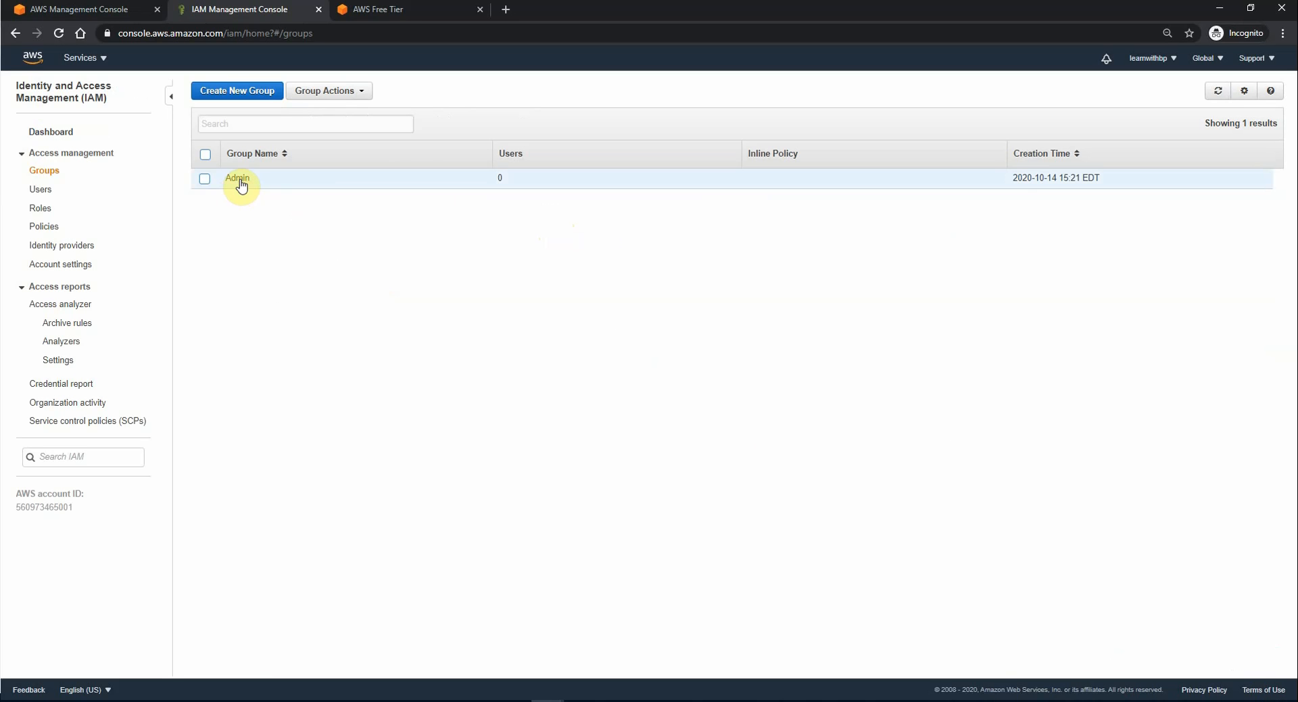
Step: Start a new IAM group named 'Developer'
left_click(45, 191)
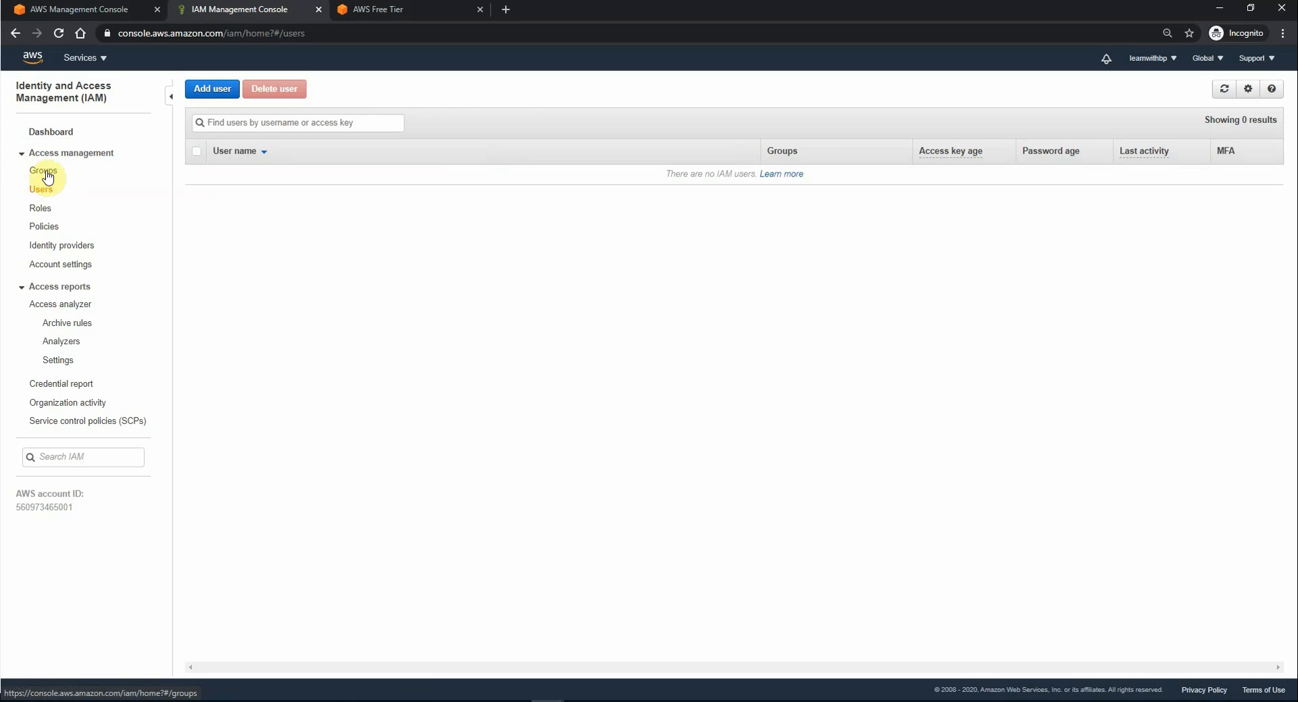
left_click(47, 172)
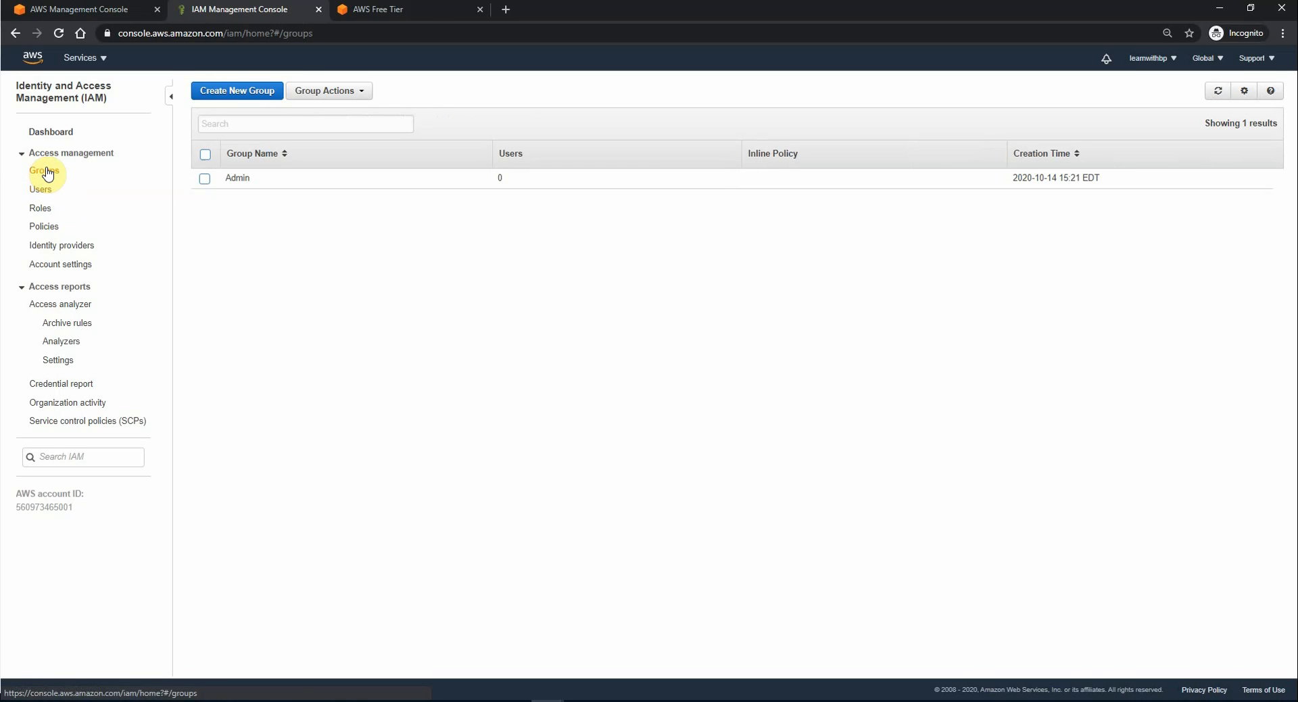
left_click(250, 102)
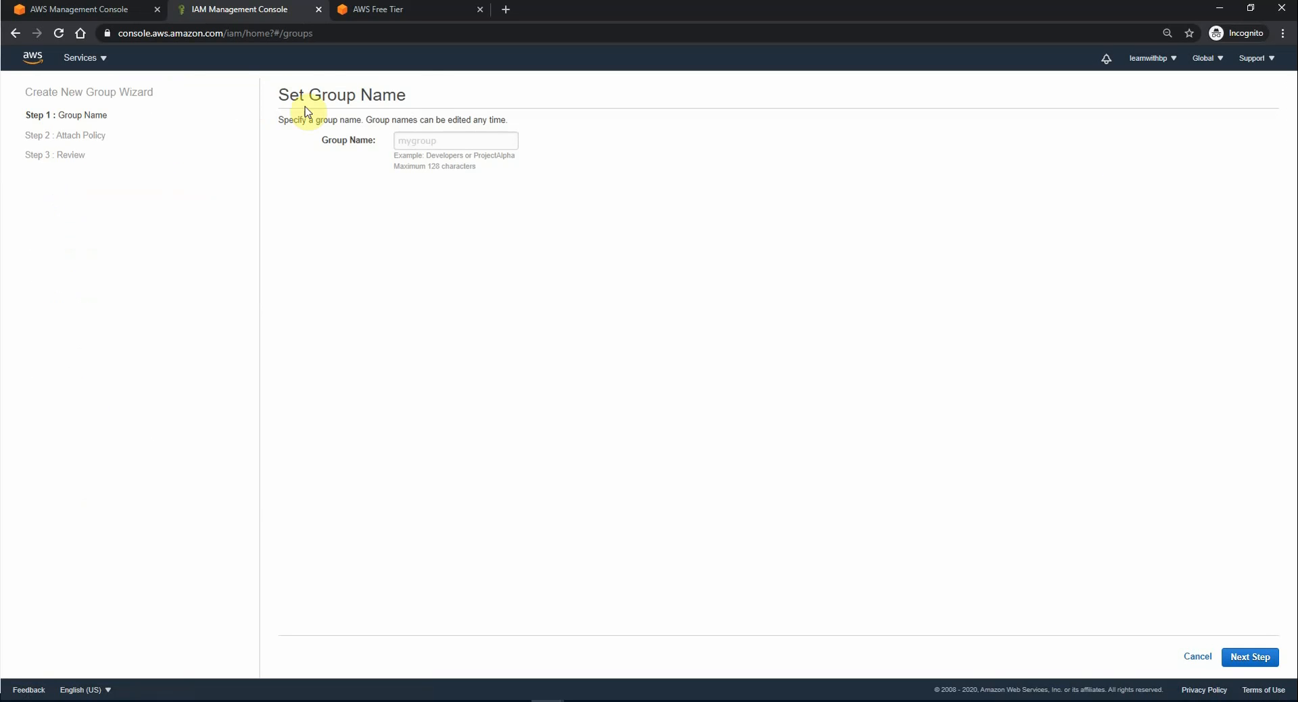
left_click(440, 136)
type("Developer")
left_click(1258, 659)
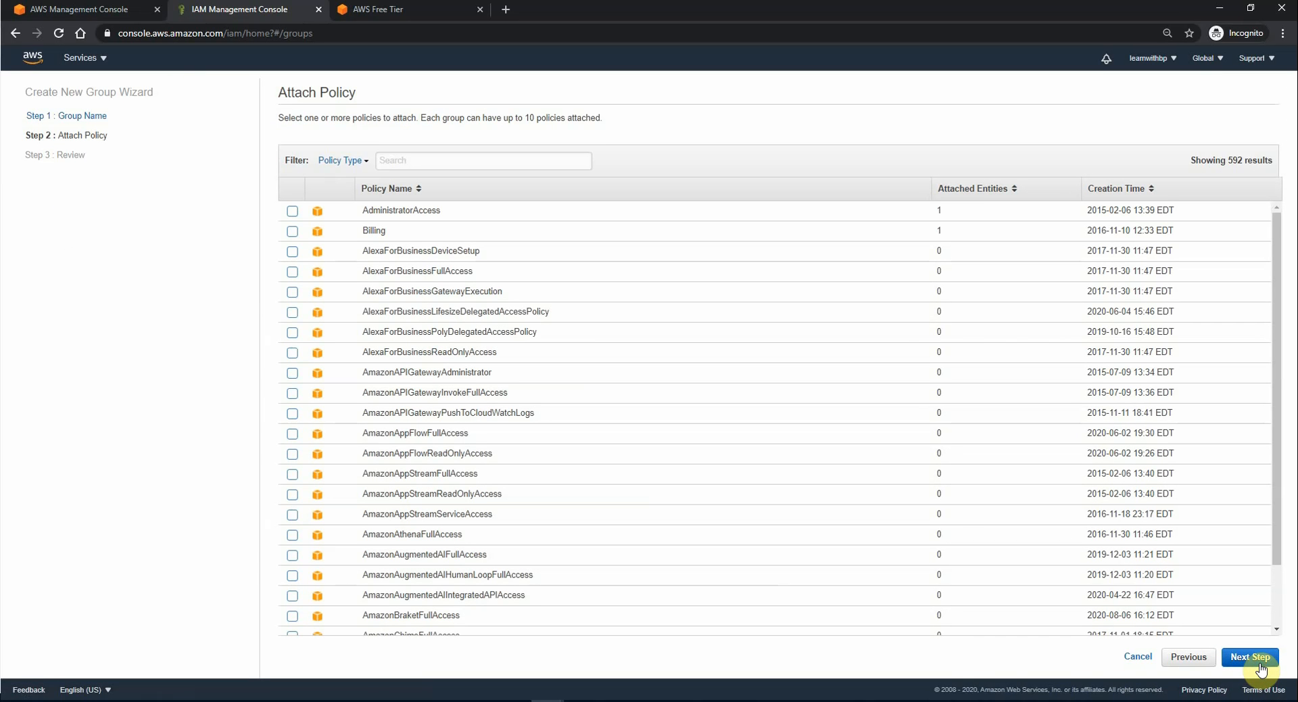
Step: Attach the AmazonS3FullAccess and AmazonSQSFullAccess policies to the Developer group
left_click(493, 159)
type("s3")
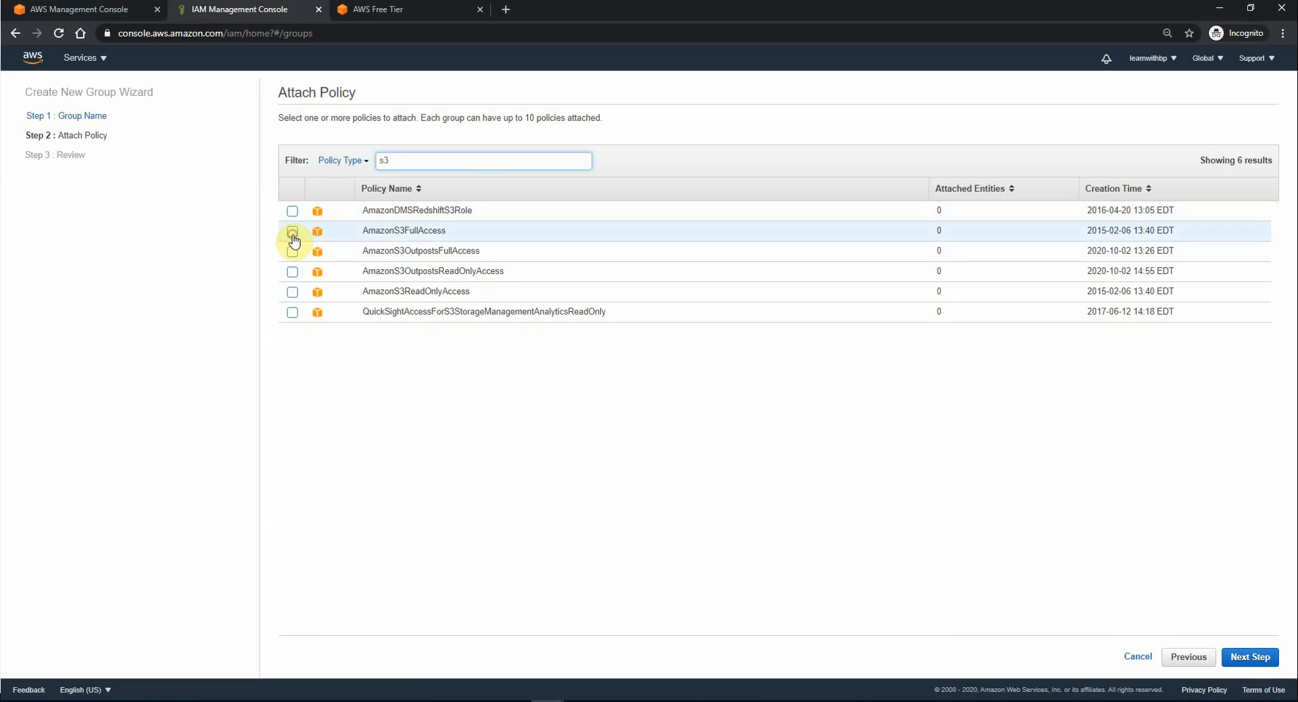
left_click(293, 232)
left_click(417, 161)
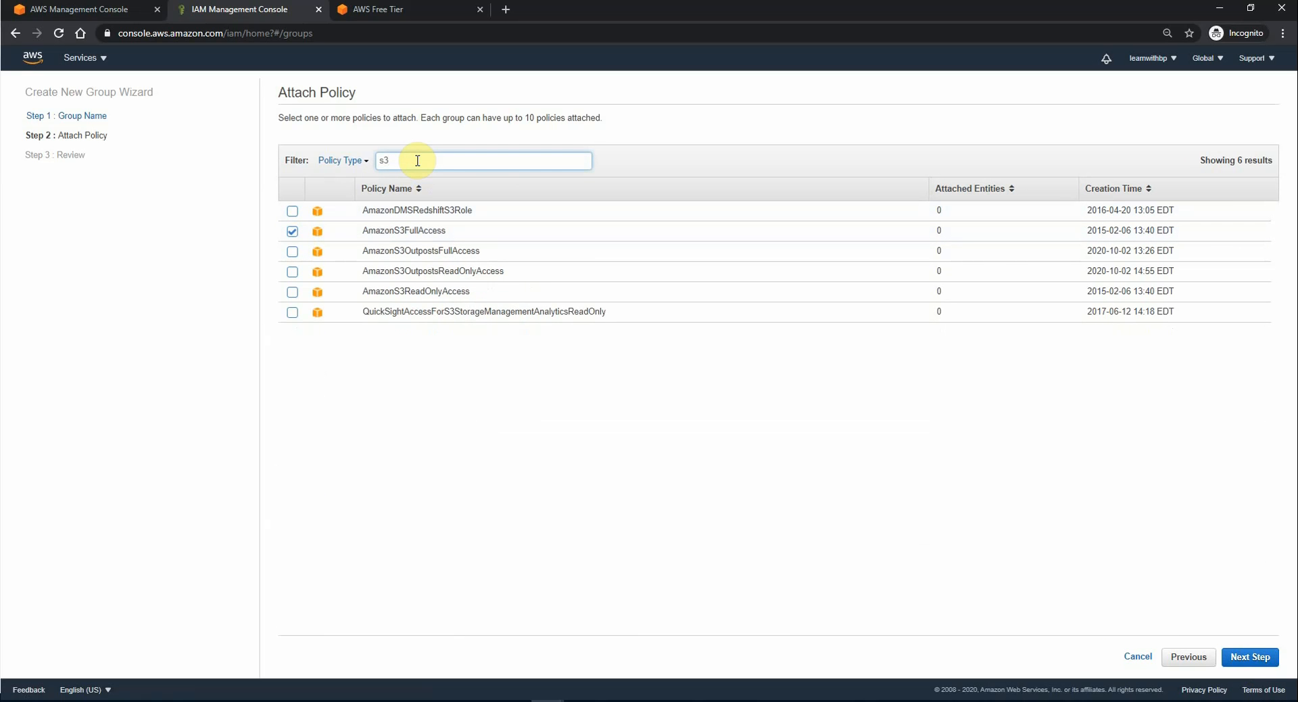
key("BackSpace")
key("BackSpace")
type("sqs")
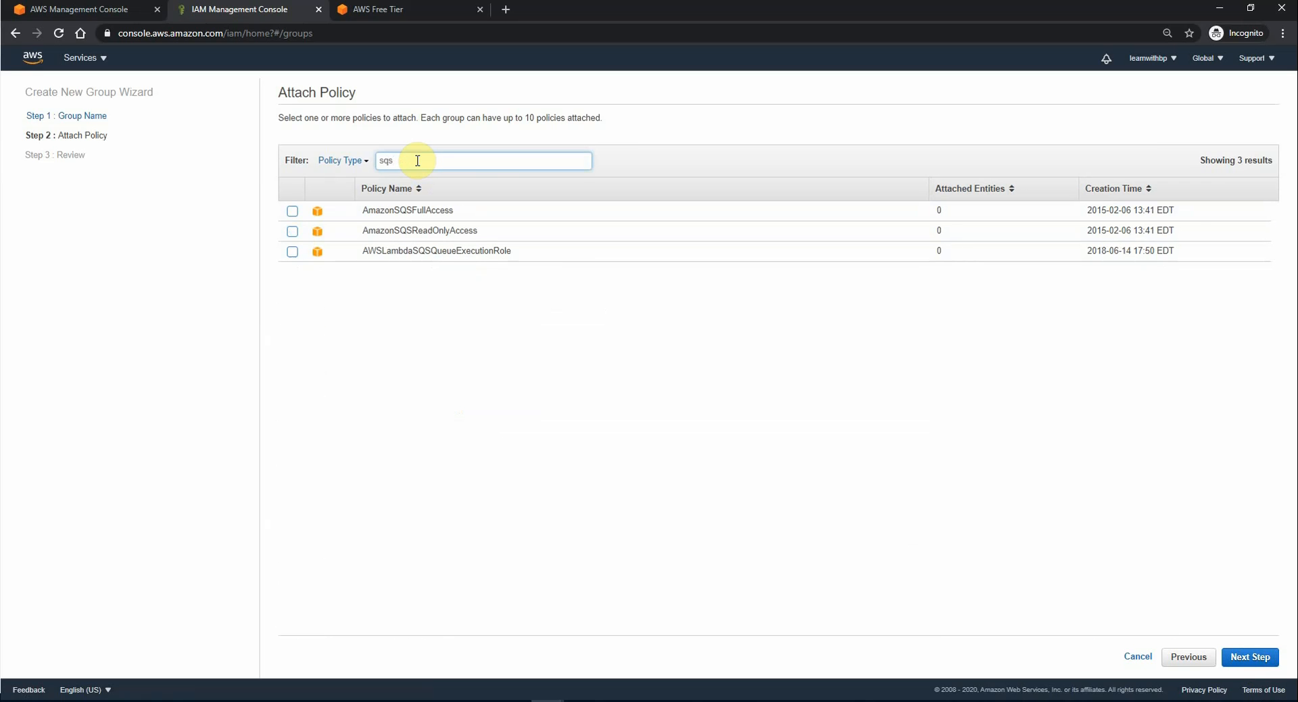
left_click(292, 211)
Step: Attach AmazonSNSFullAccess, review, and create the Developer group
left_click(422, 166)
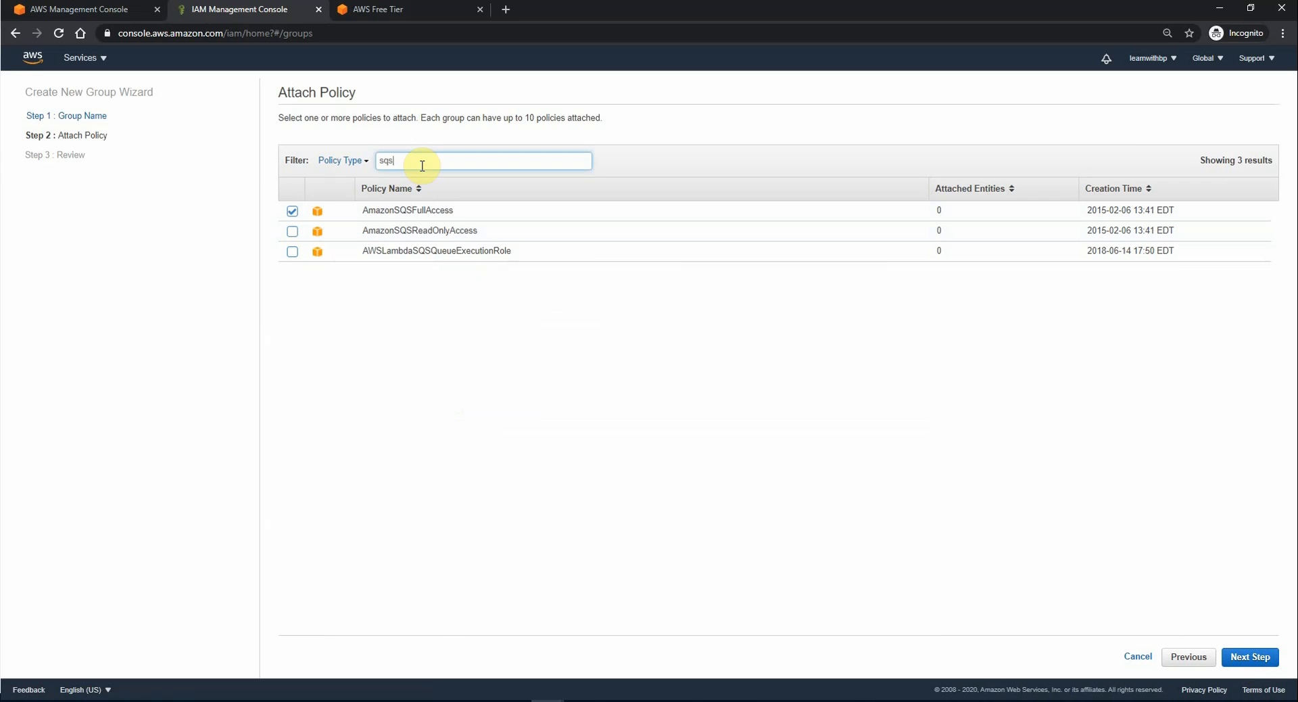
key("BackSpace")
key("BackSpace")
key("BackSpace")
type("sns")
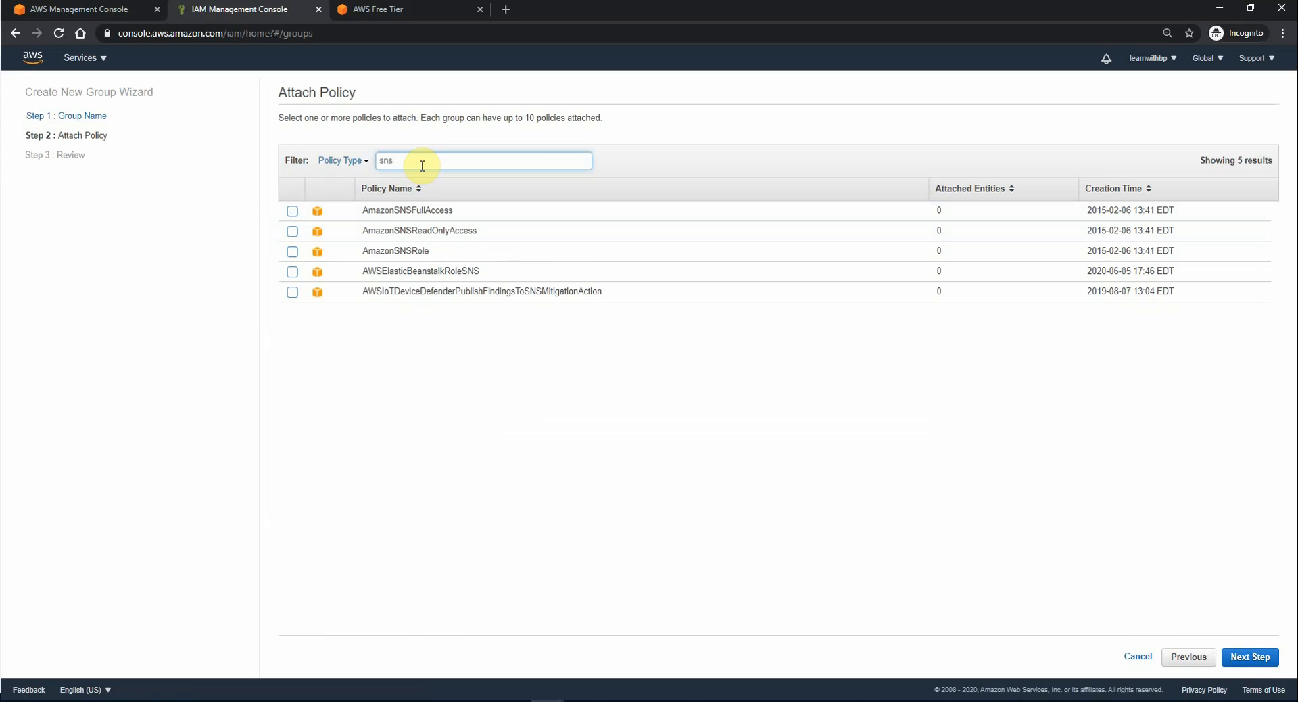
left_click(293, 212)
left_click(293, 211)
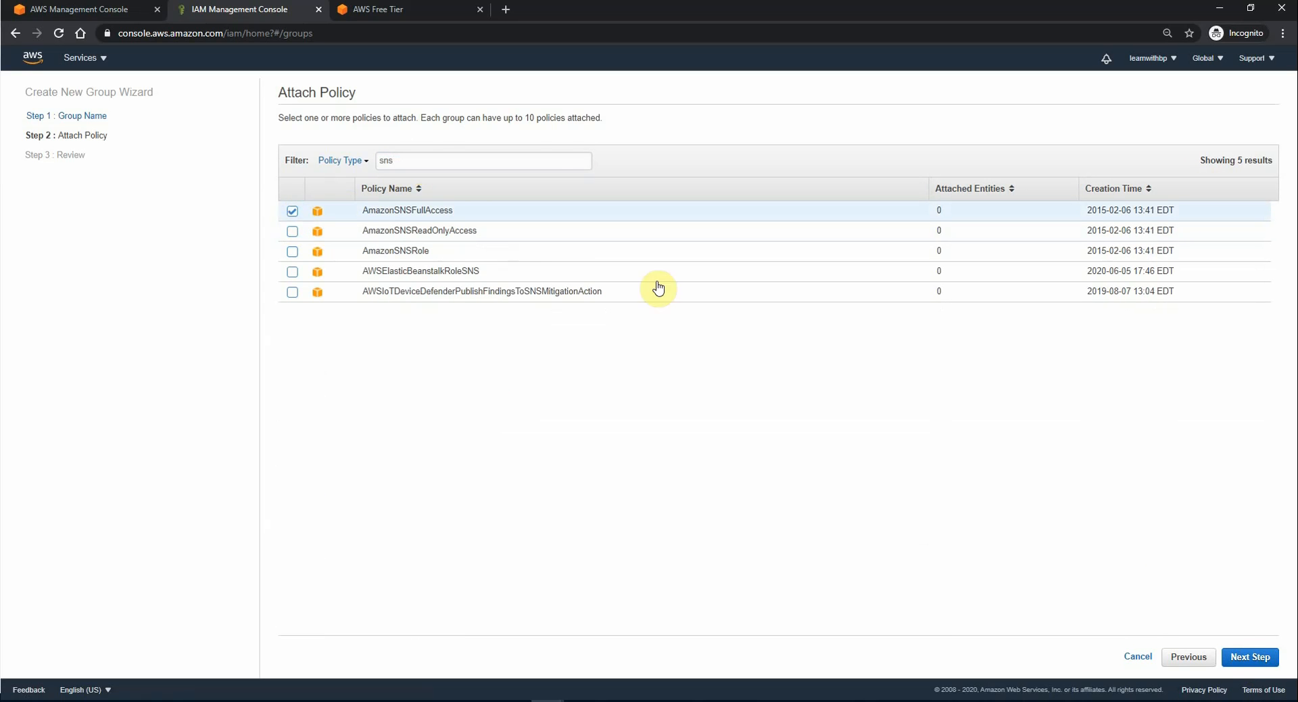
left_click(1251, 657)
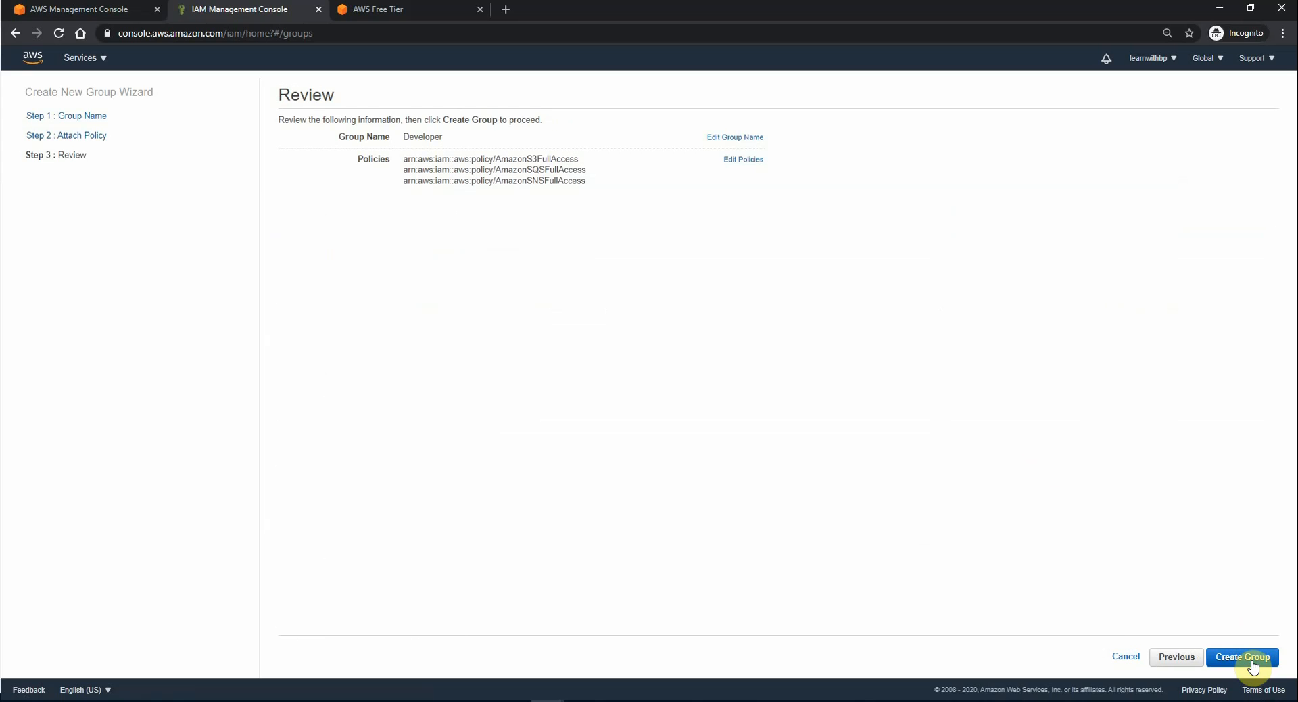
left_click(1252, 663)
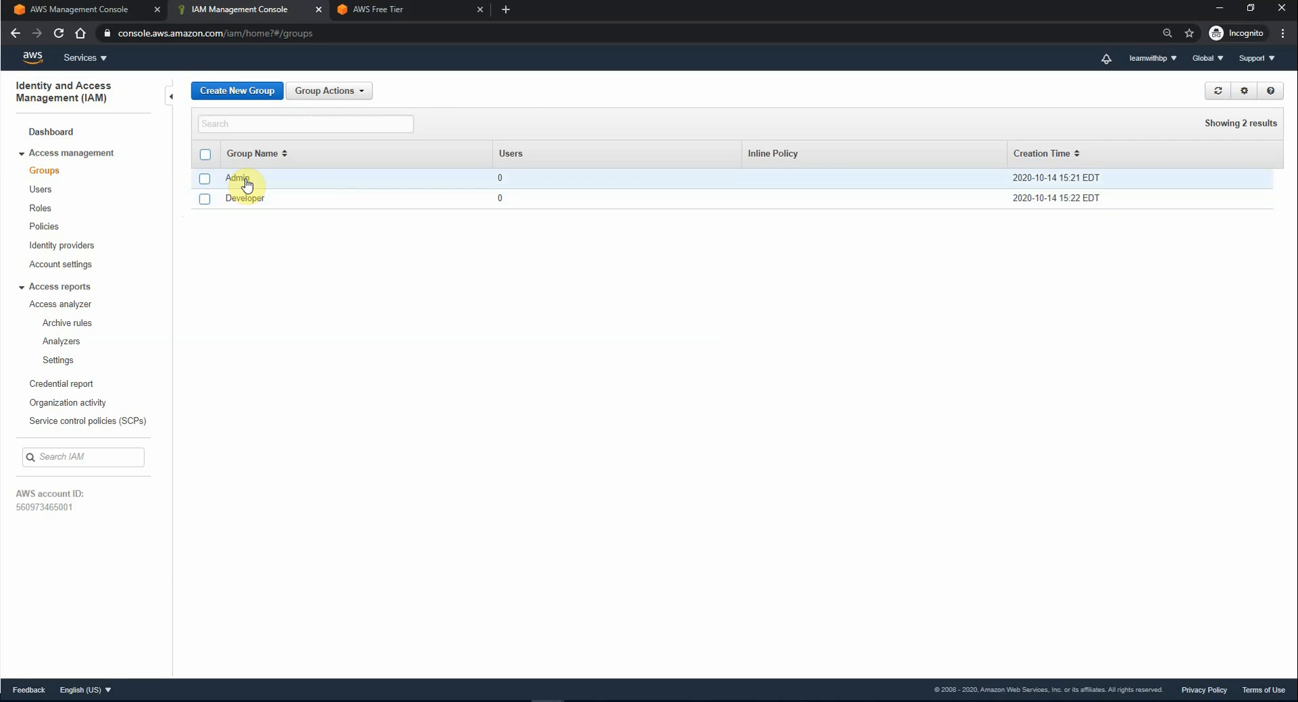
Step: Add a new IAM user named 'admin-user'
left_click(44, 193)
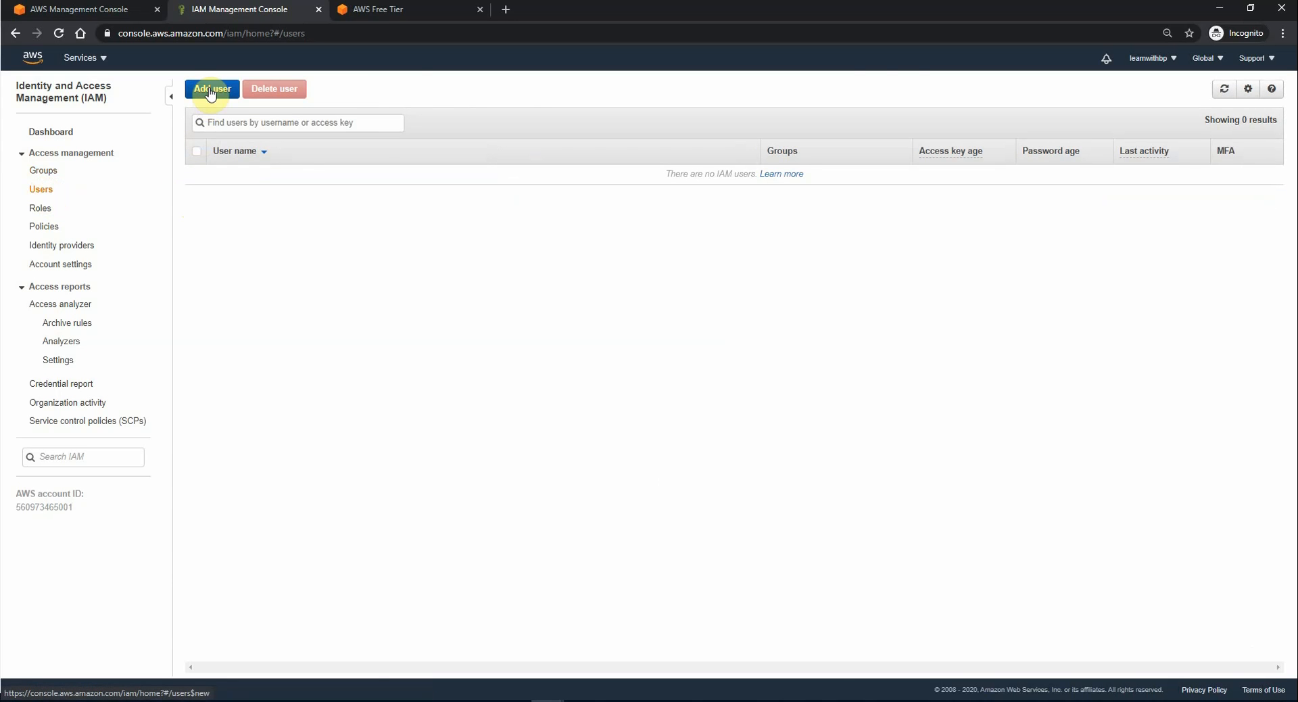
left_click(210, 92)
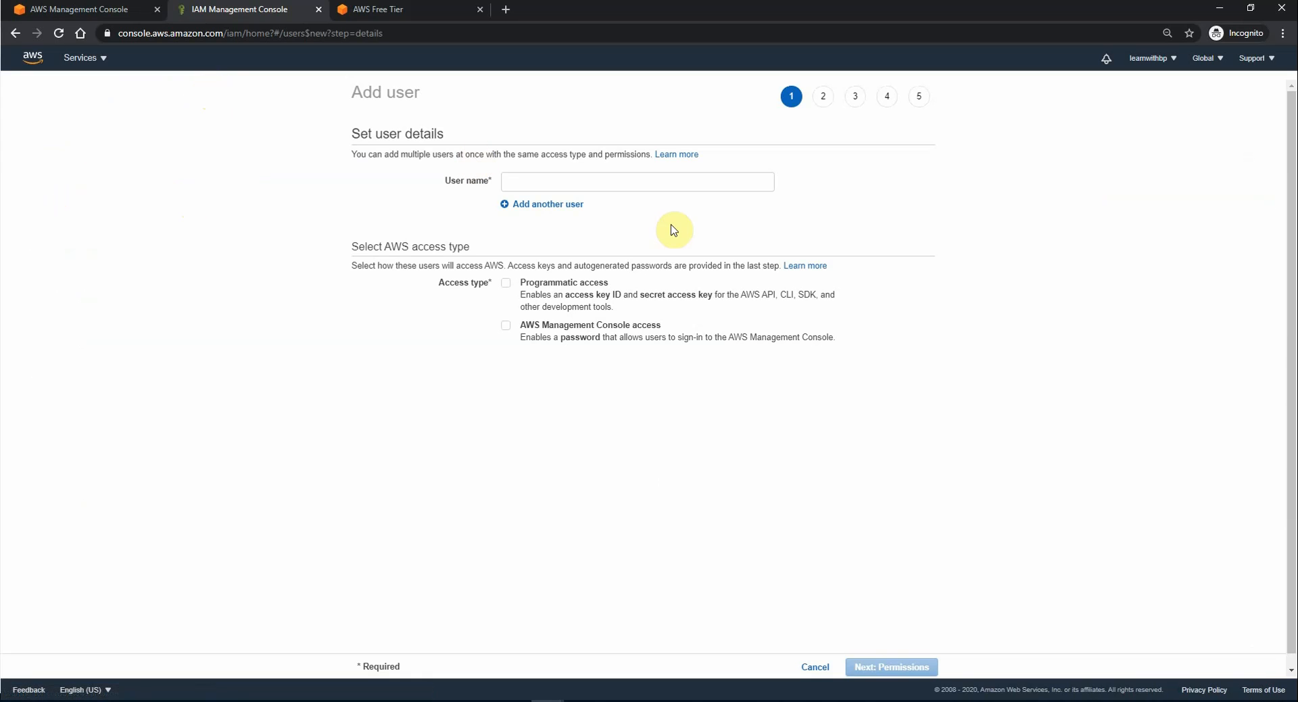
left_click(650, 180)
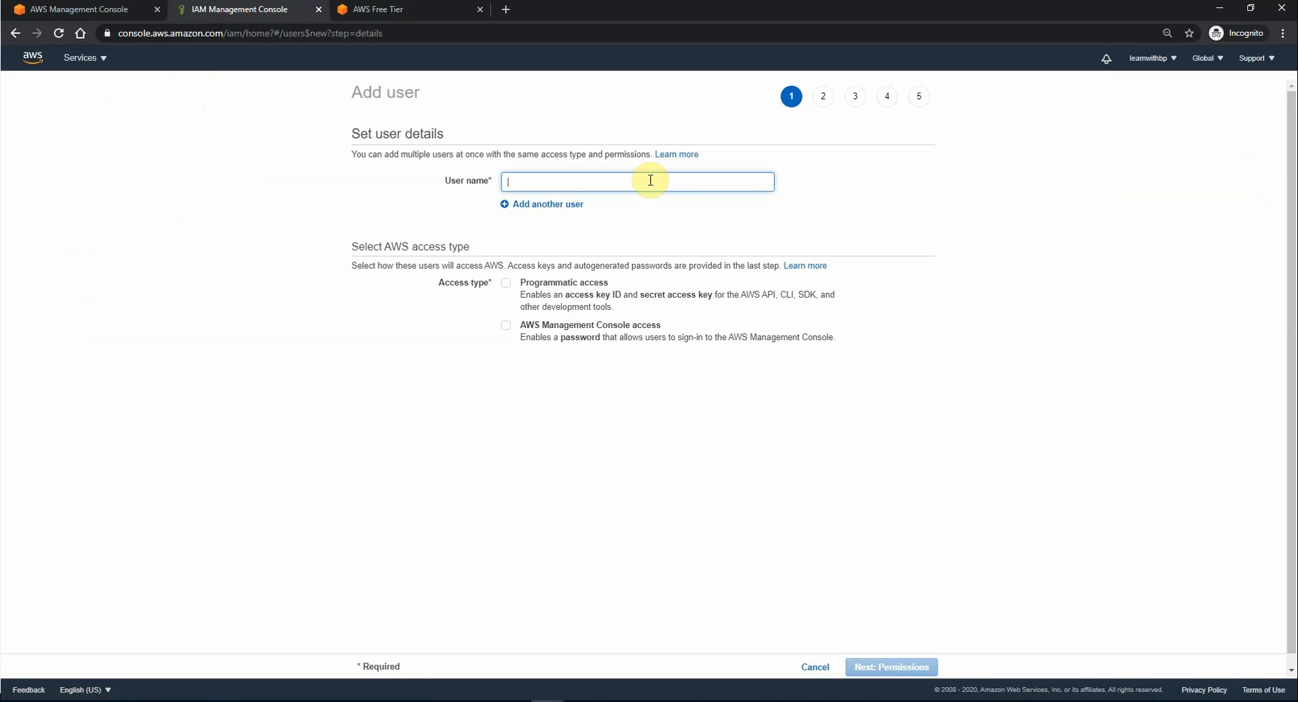
type("admi")
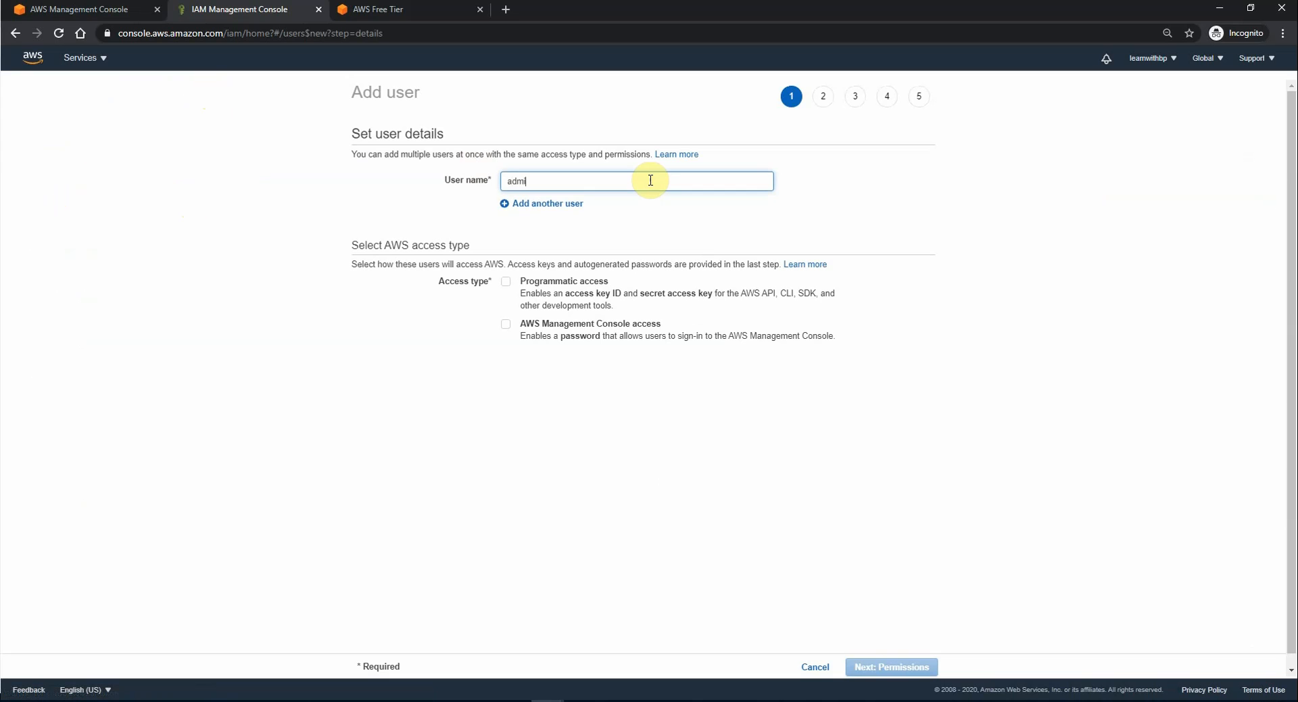
key("BackSpace")
key("BackSpace")
type("min-user")
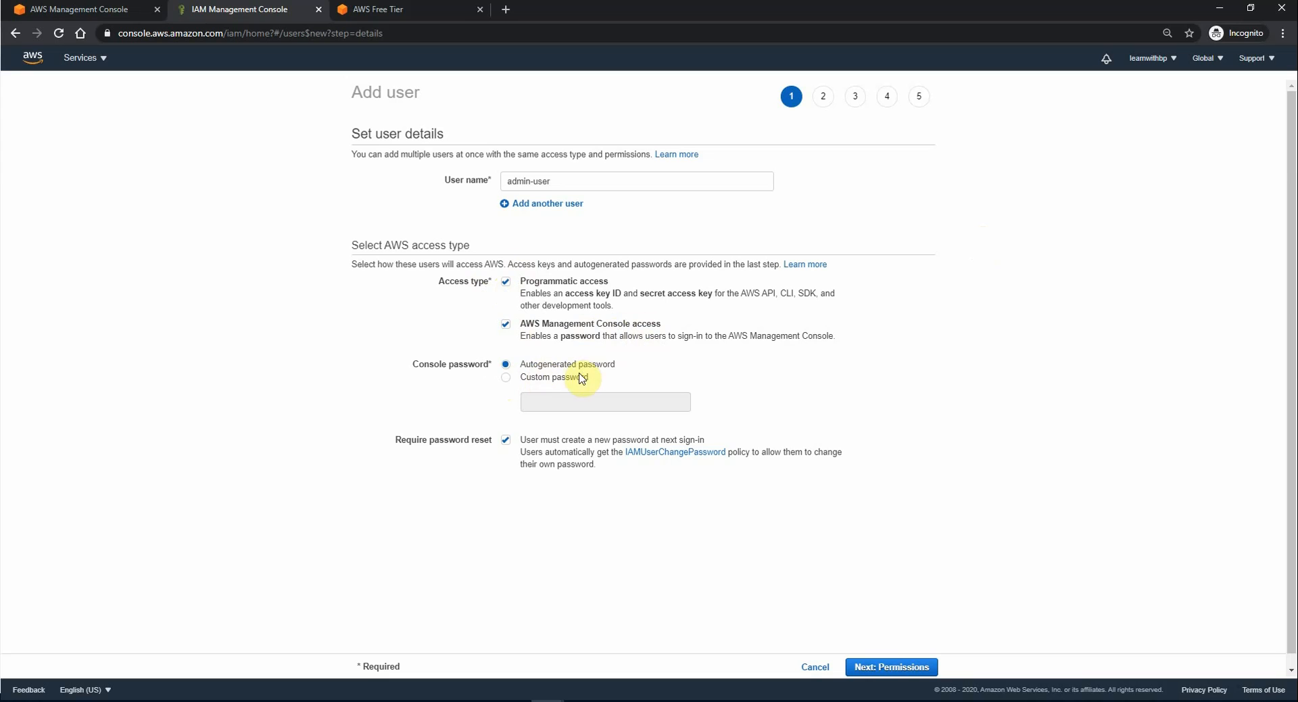
Step: Give admin-user a custom console password and continue to permissions
left_click(508, 379)
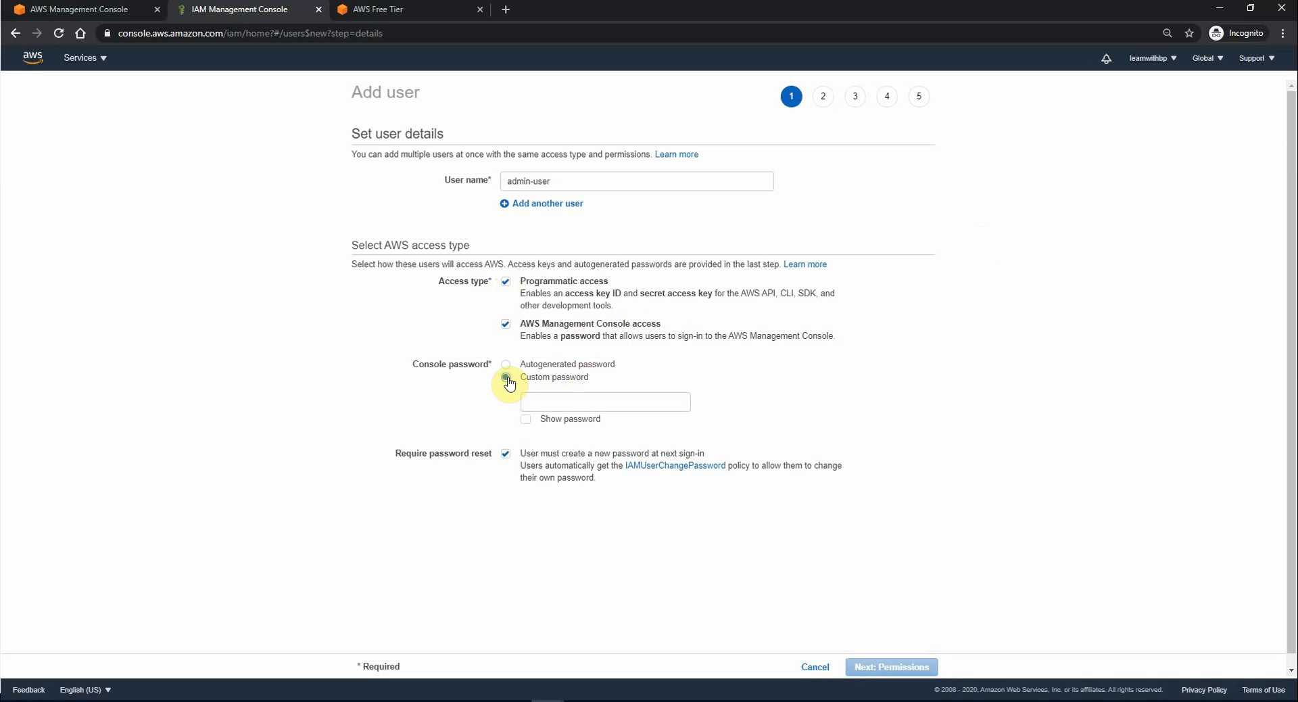
left_click(559, 403)
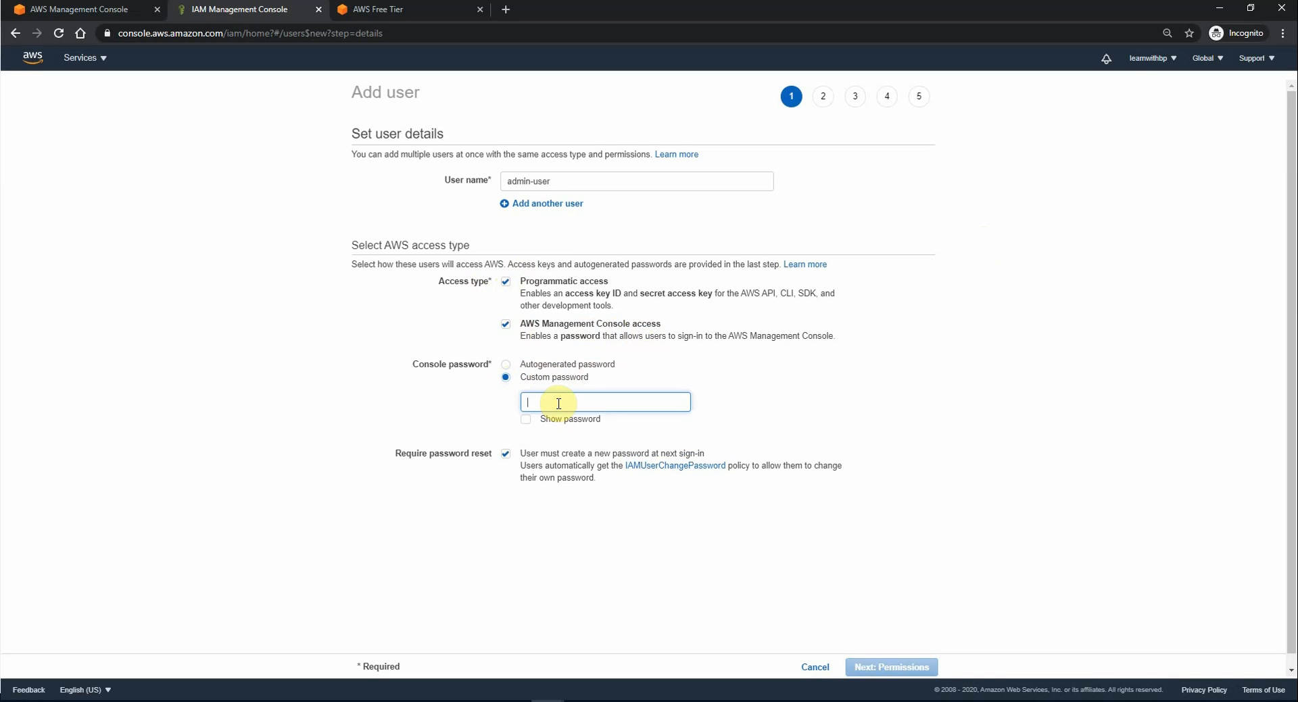
type("P••••••")
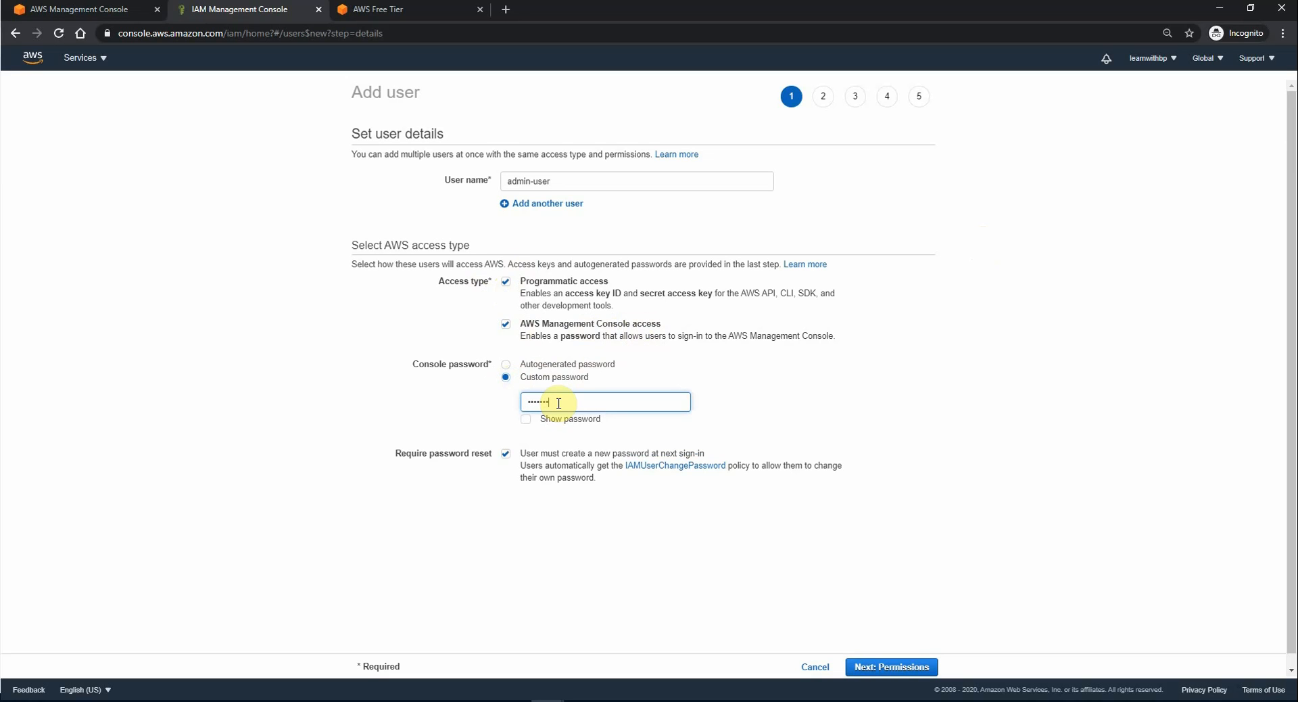
type("•••")
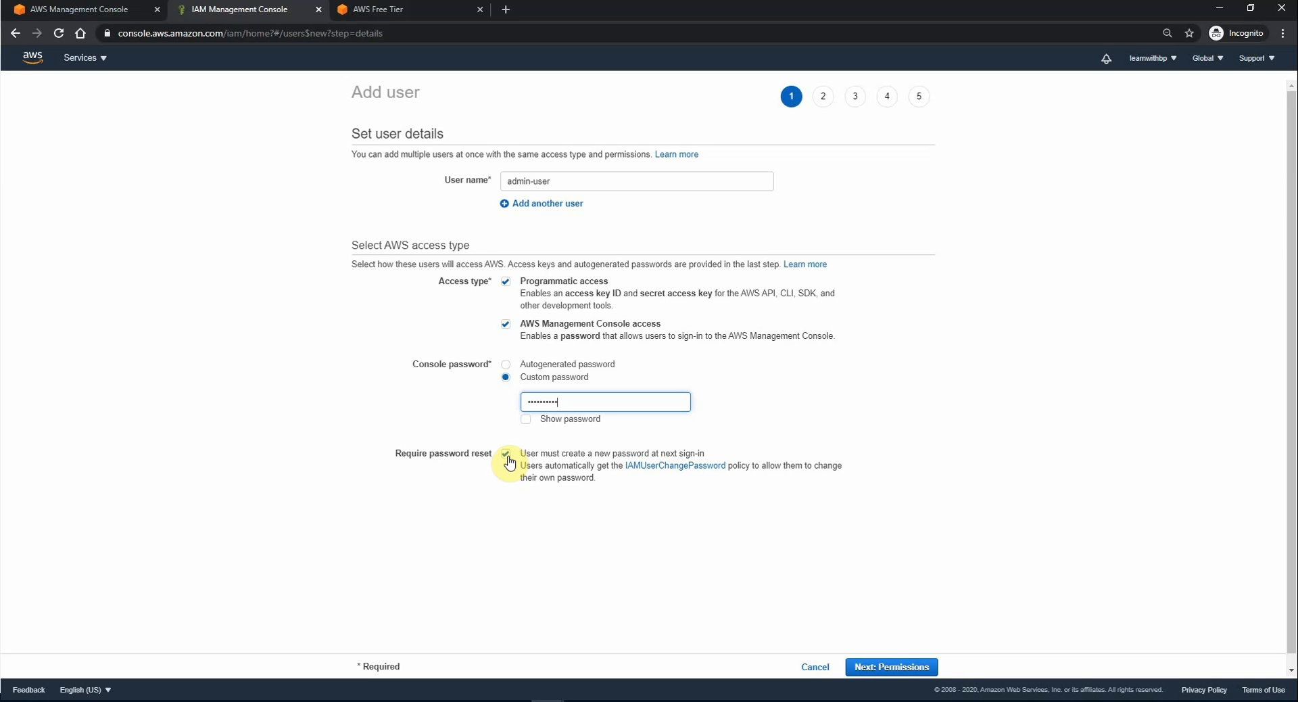
left_click(918, 668)
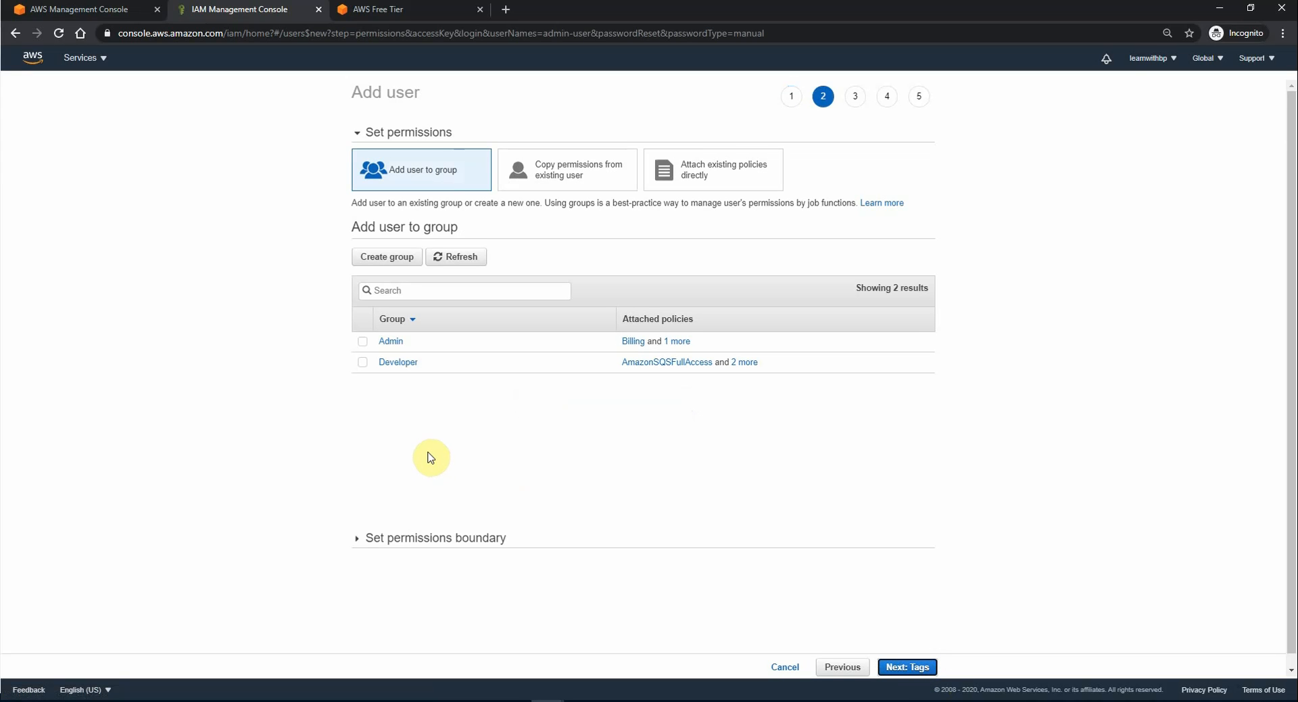
Step: Add admin-user to the Admin group, skip tags, and create the user
left_click(364, 342)
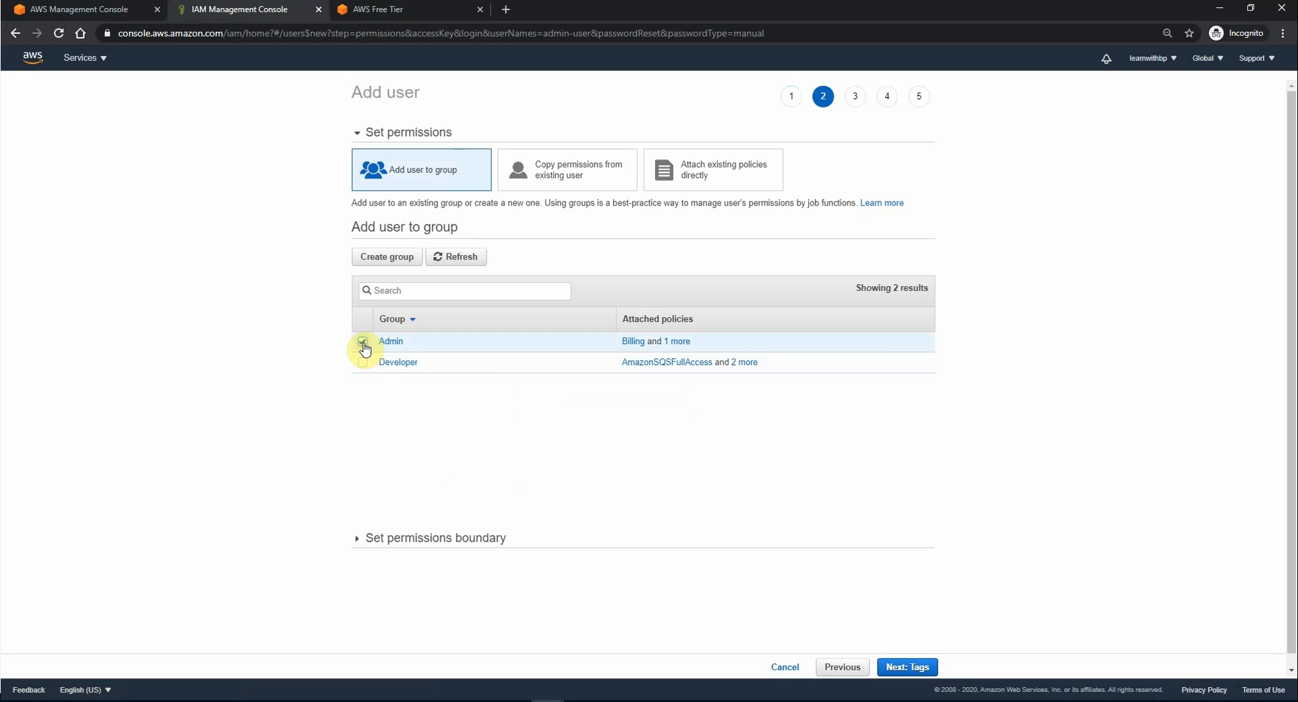
left_click(913, 667)
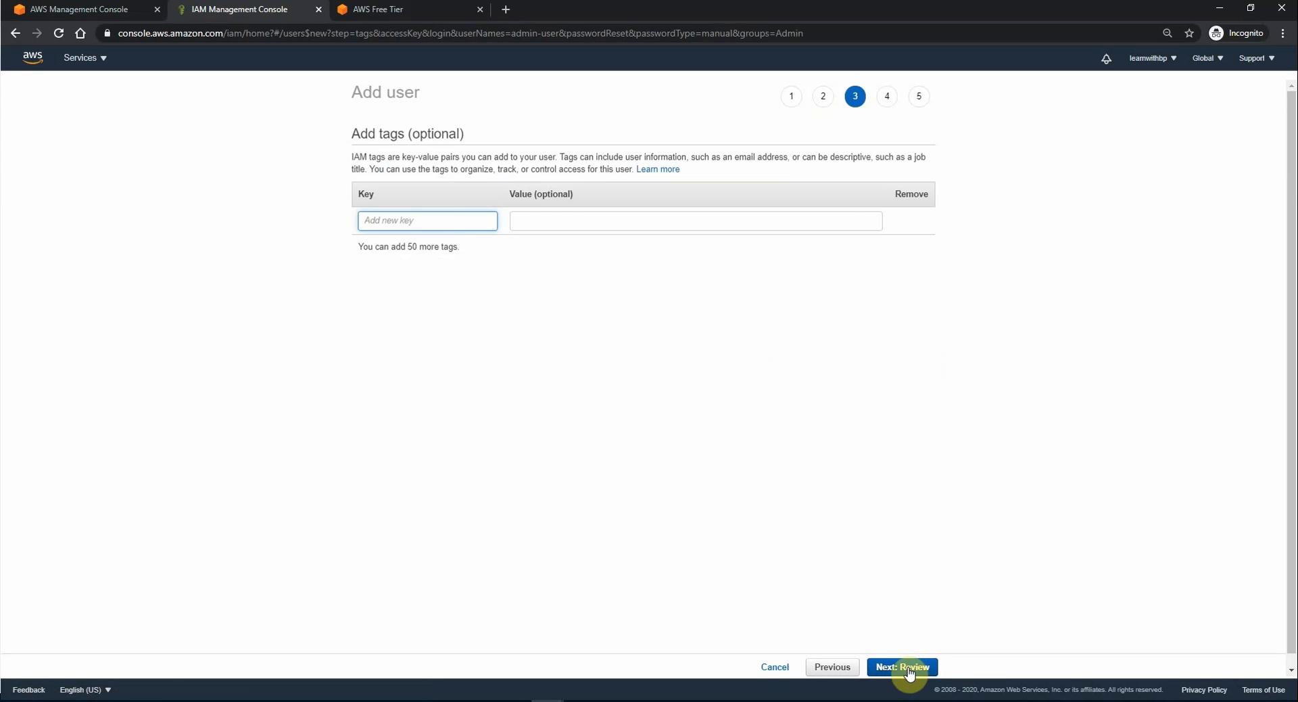
left_click(910, 669)
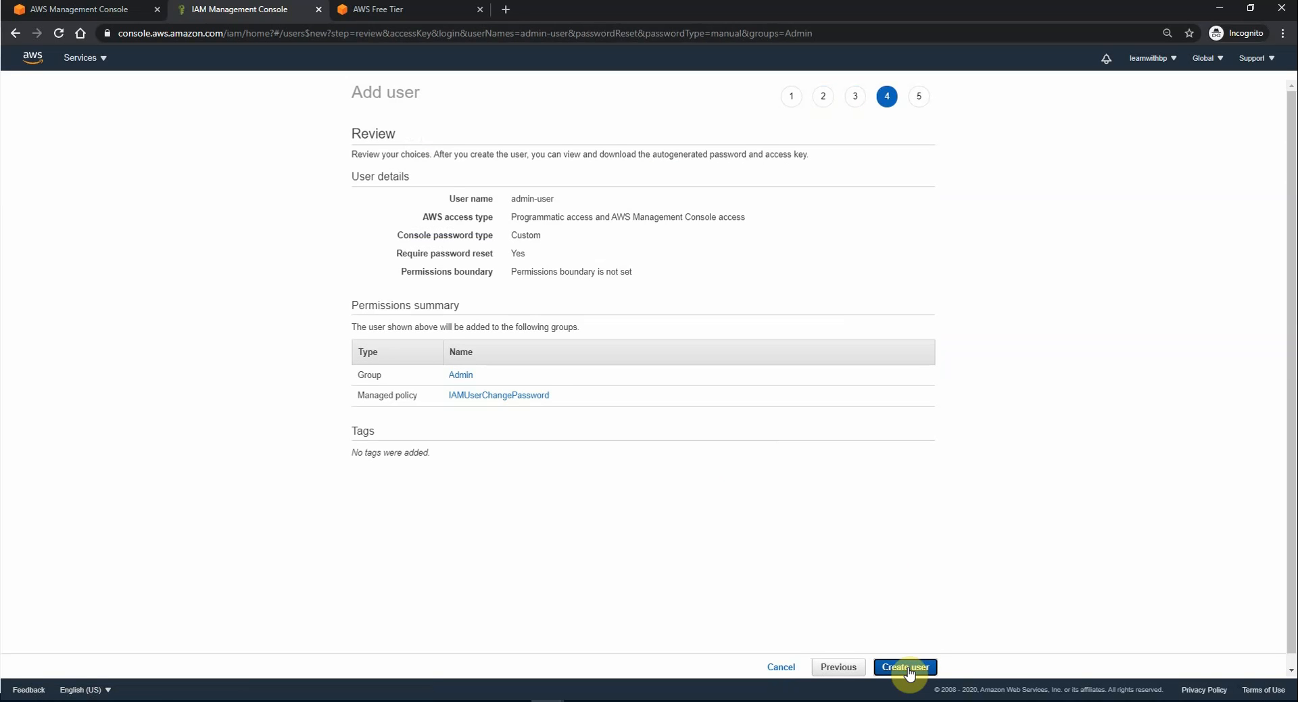
left_click(908, 670)
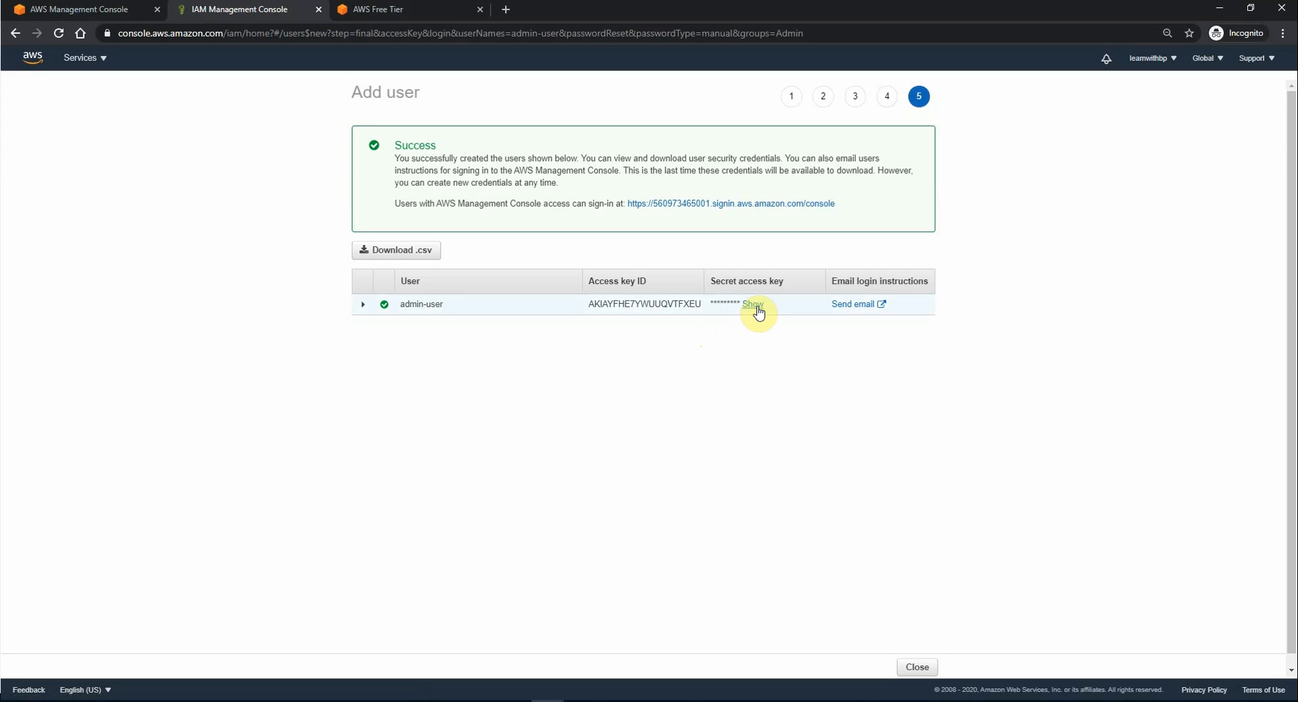
Step: Download admin-user's credentials file and open a maximized welcome email with the sign-in details
left_click(409, 253)
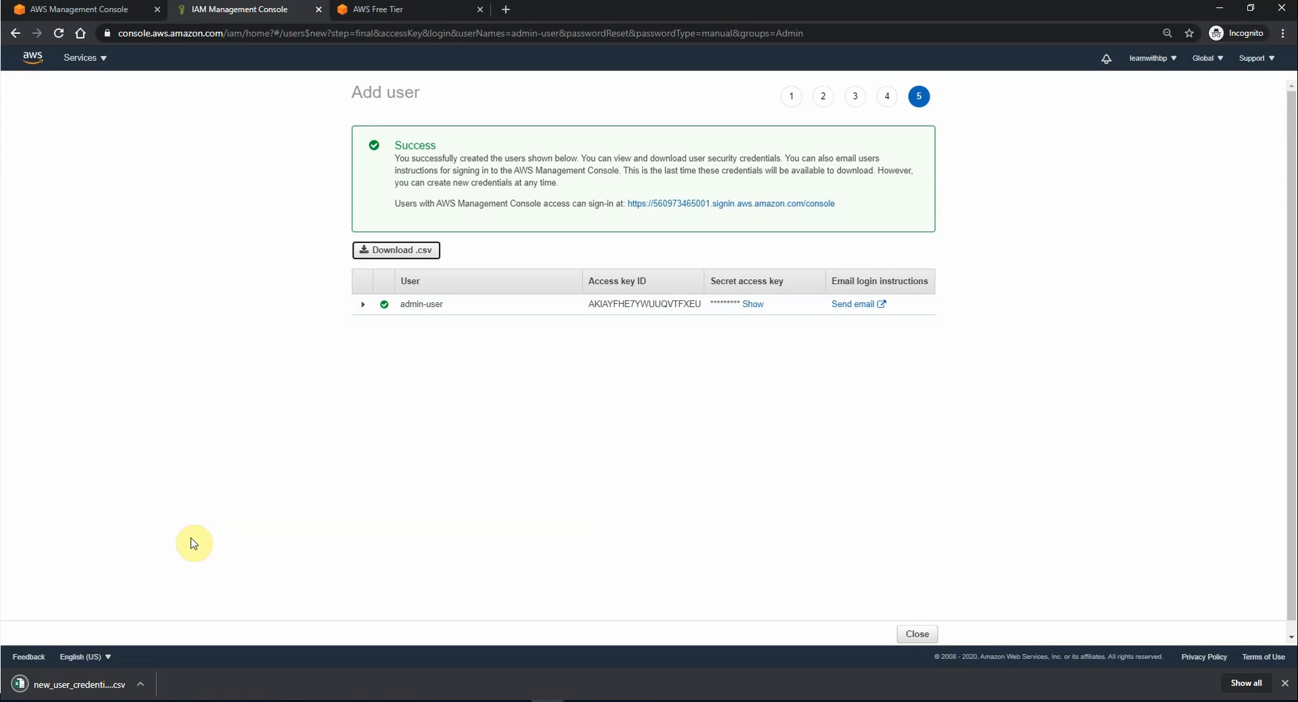
left_click(1283, 684)
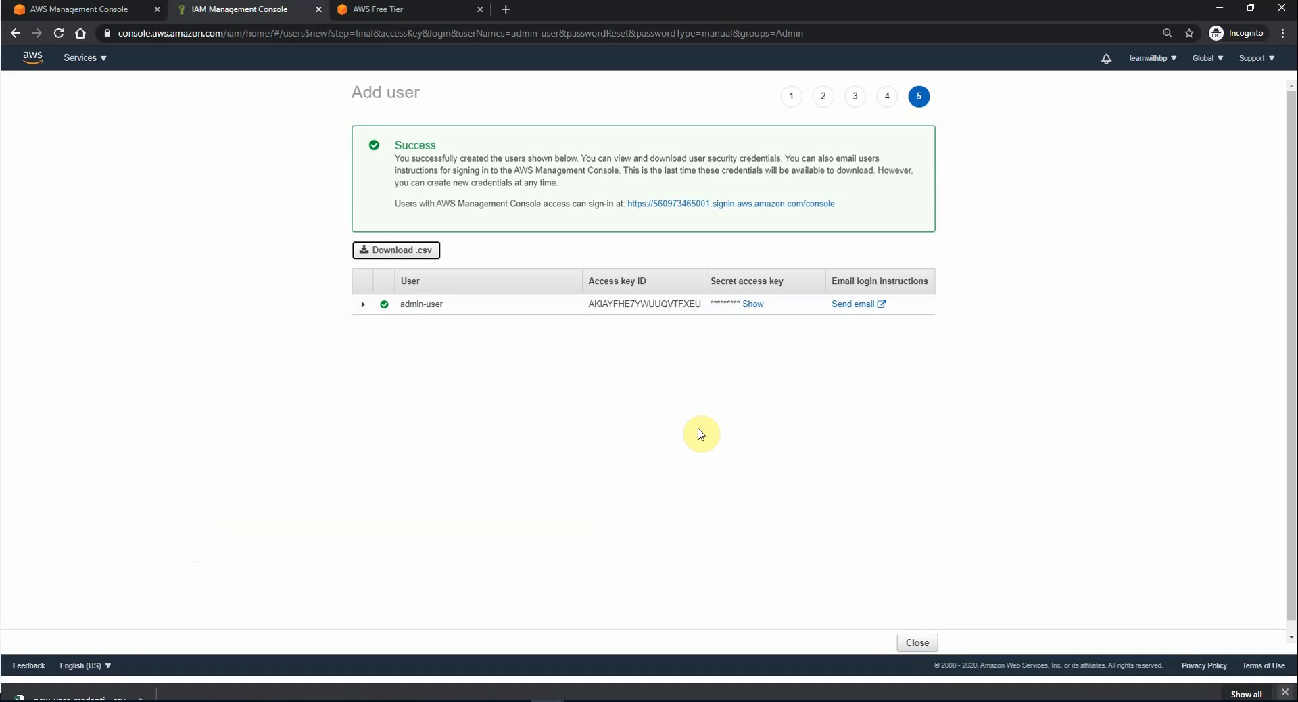
left_click(877, 306)
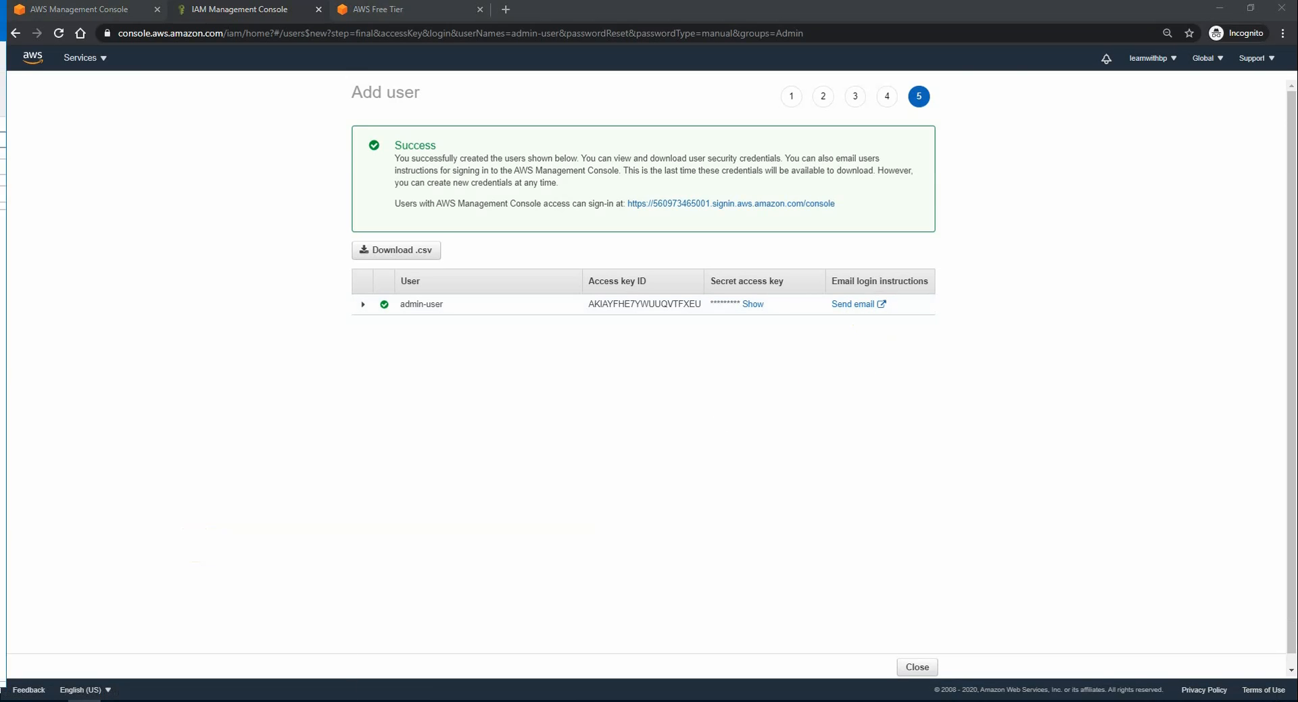
double_click(798, 374)
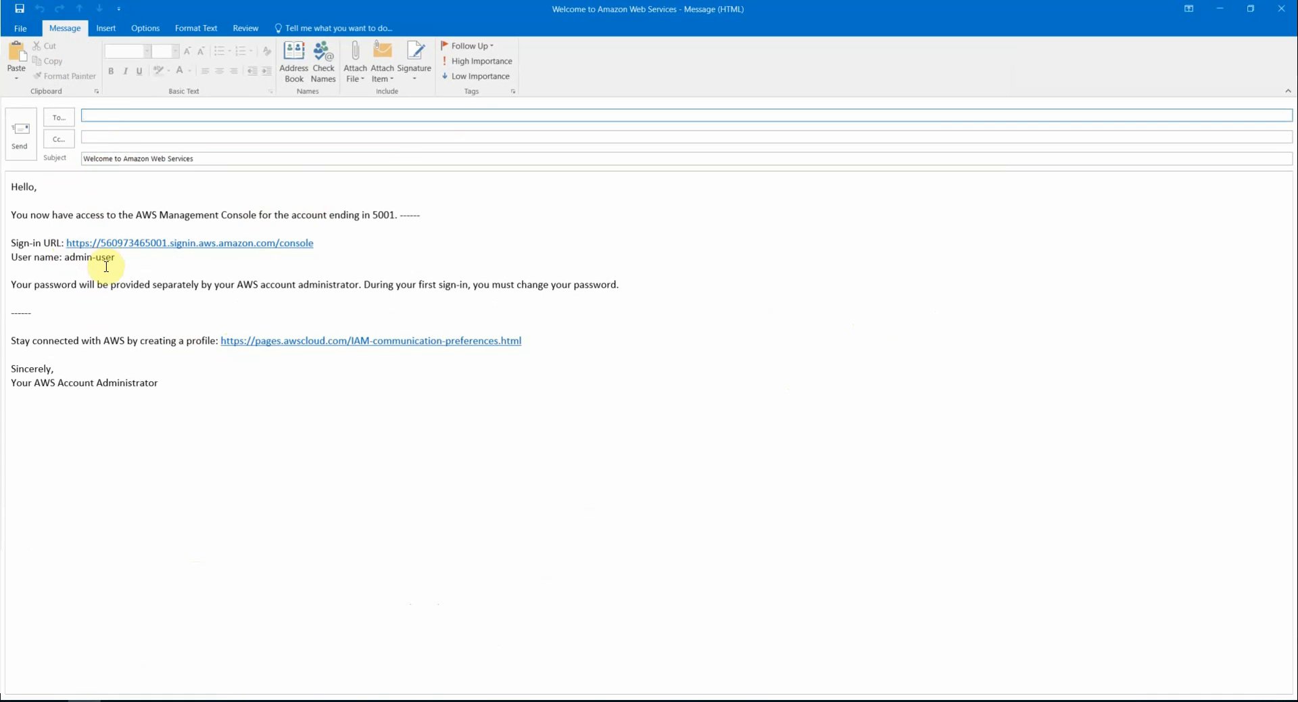
Step: Highlight the user name admin-user in the welcome email, then minimize Outlook to return to Chrome
left_click_drag(115, 257, 87, 259)
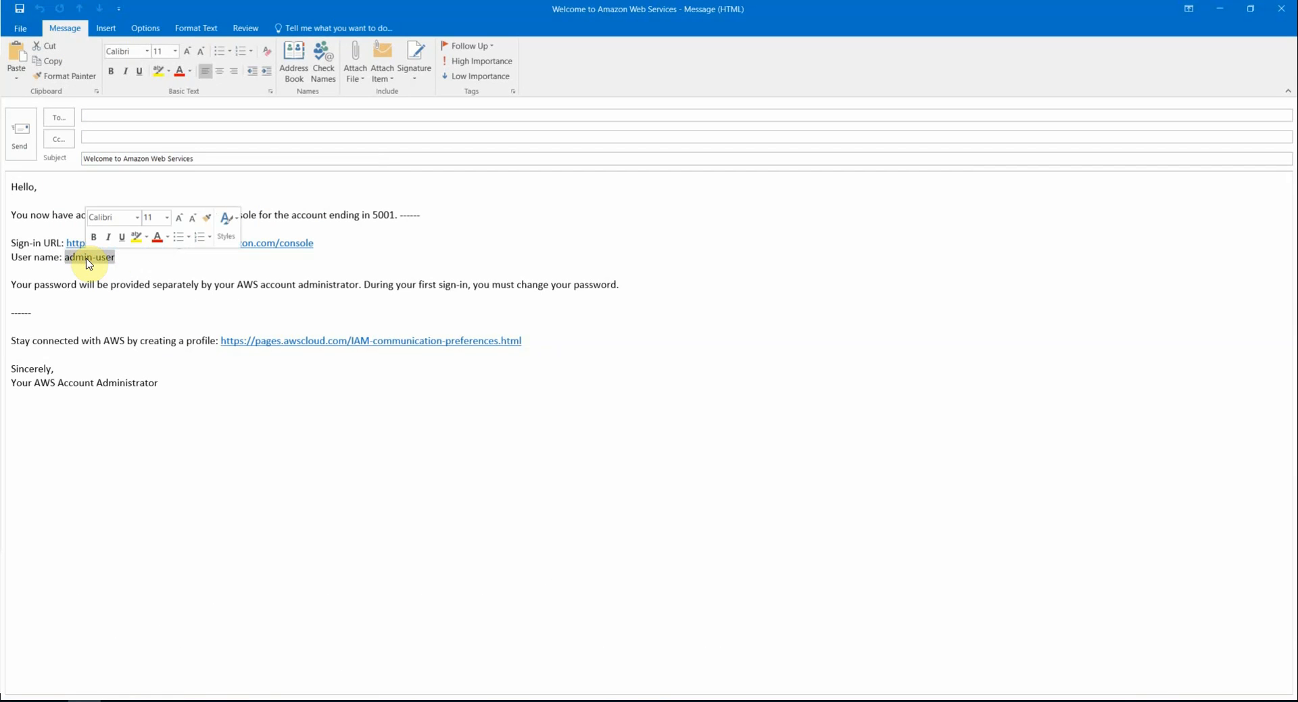
left_click(146, 301)
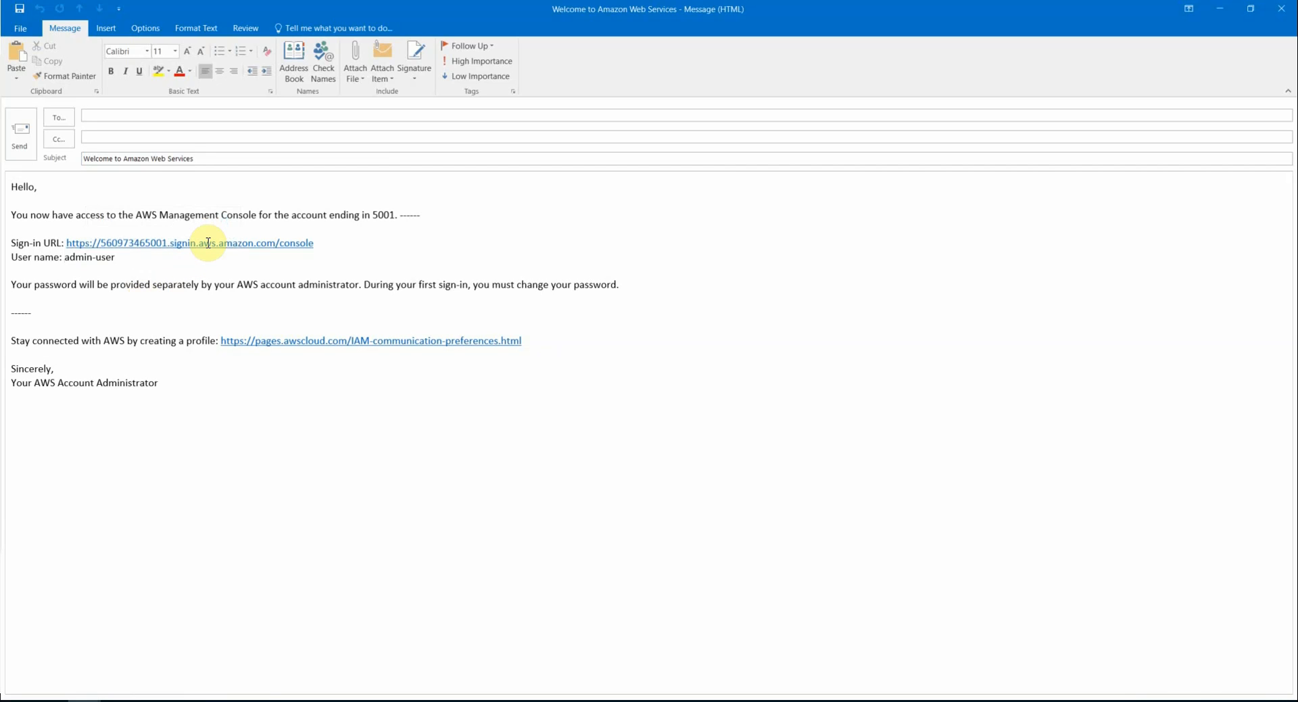
left_click_drag(116, 254, 65, 259)
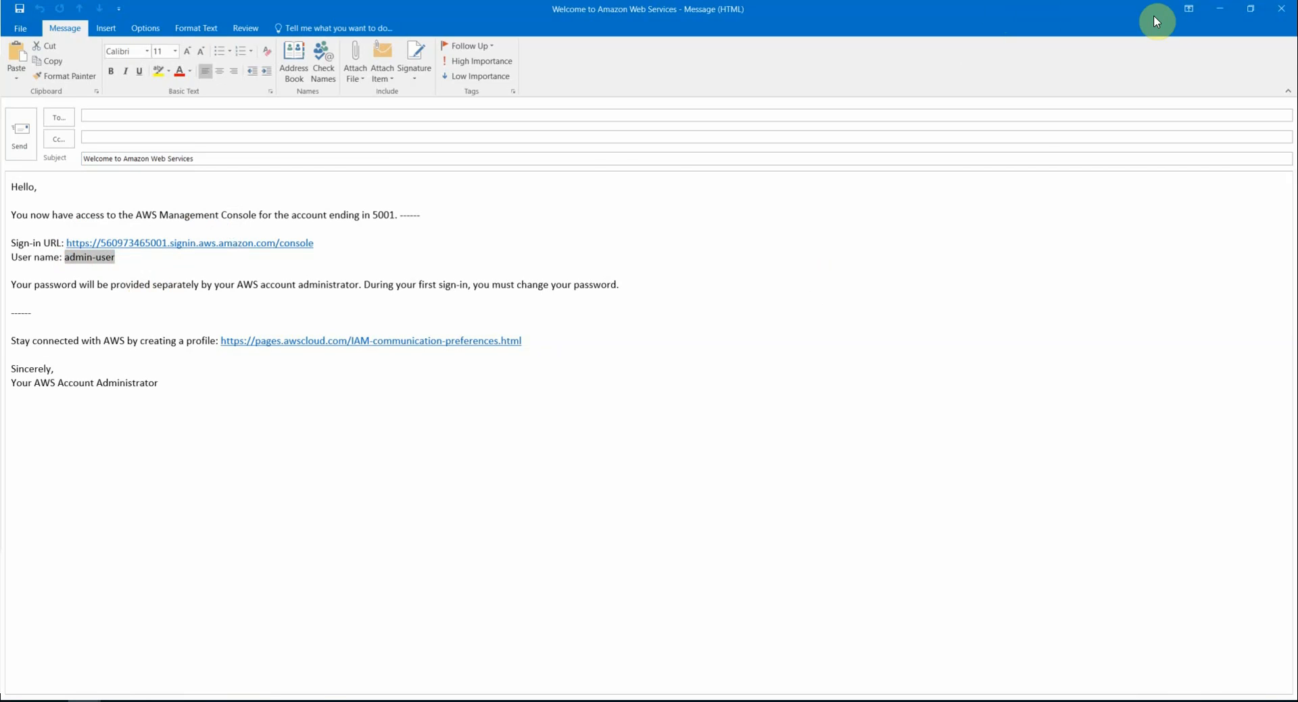
left_click(1216, 15)
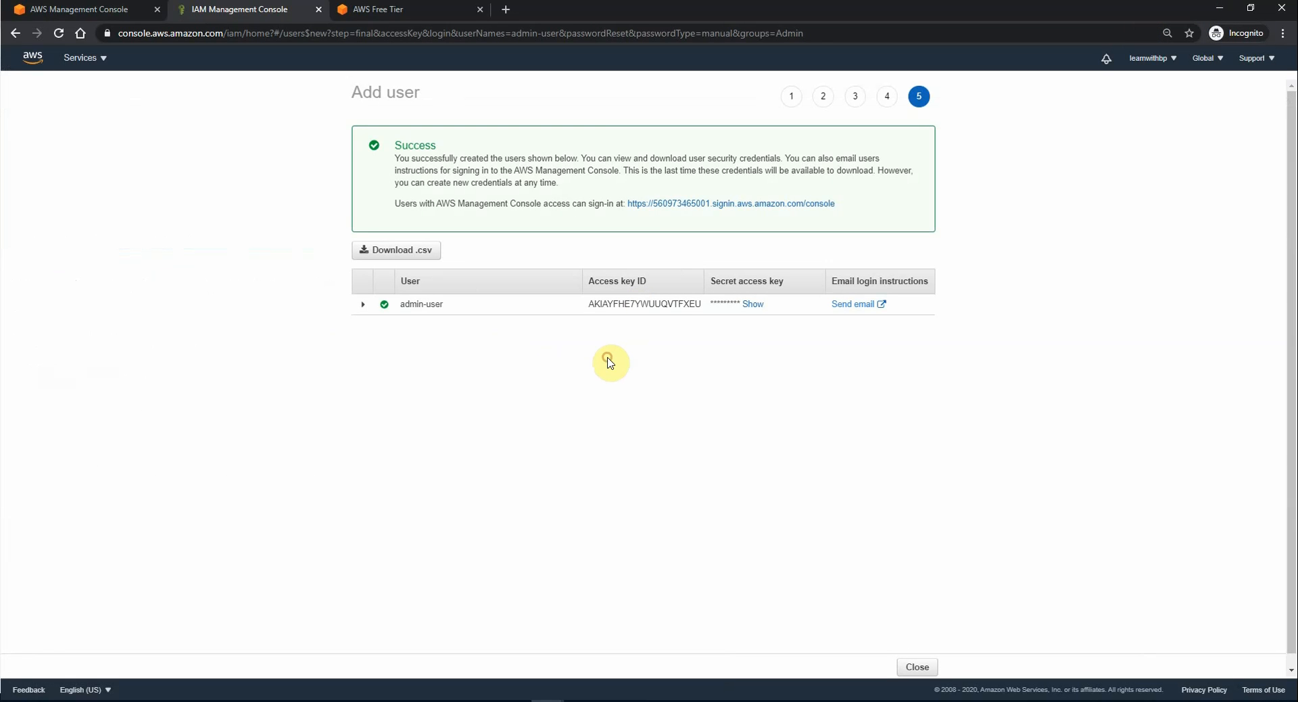
Step: Close the success summary, view admin-user in the Users list, and sign out of the root account
left_click(918, 668)
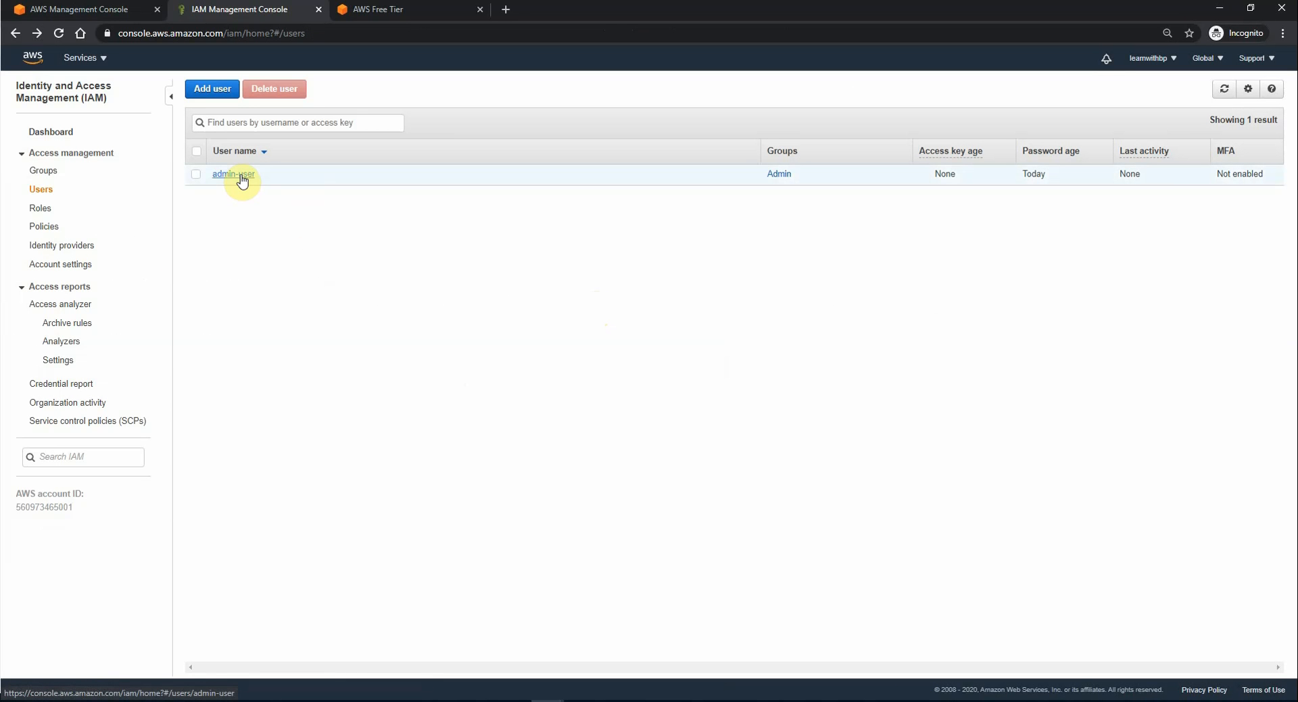
left_click(1167, 61)
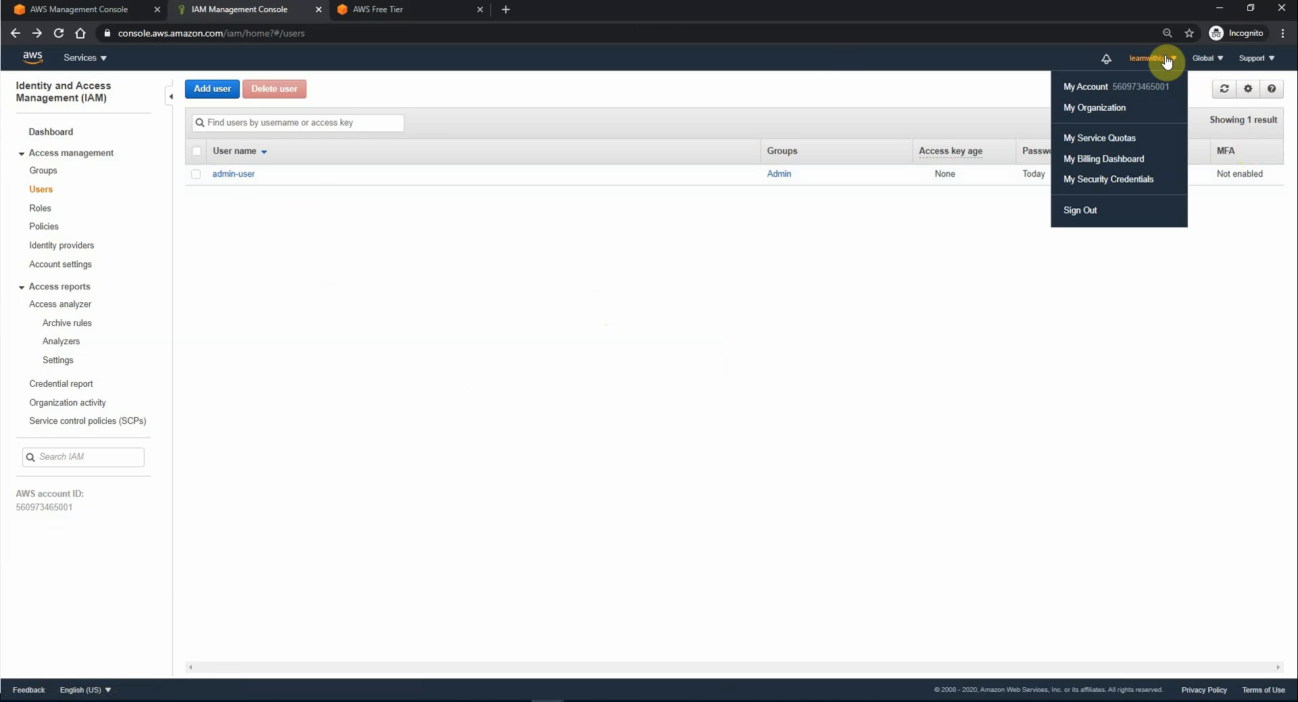
left_click(1082, 213)
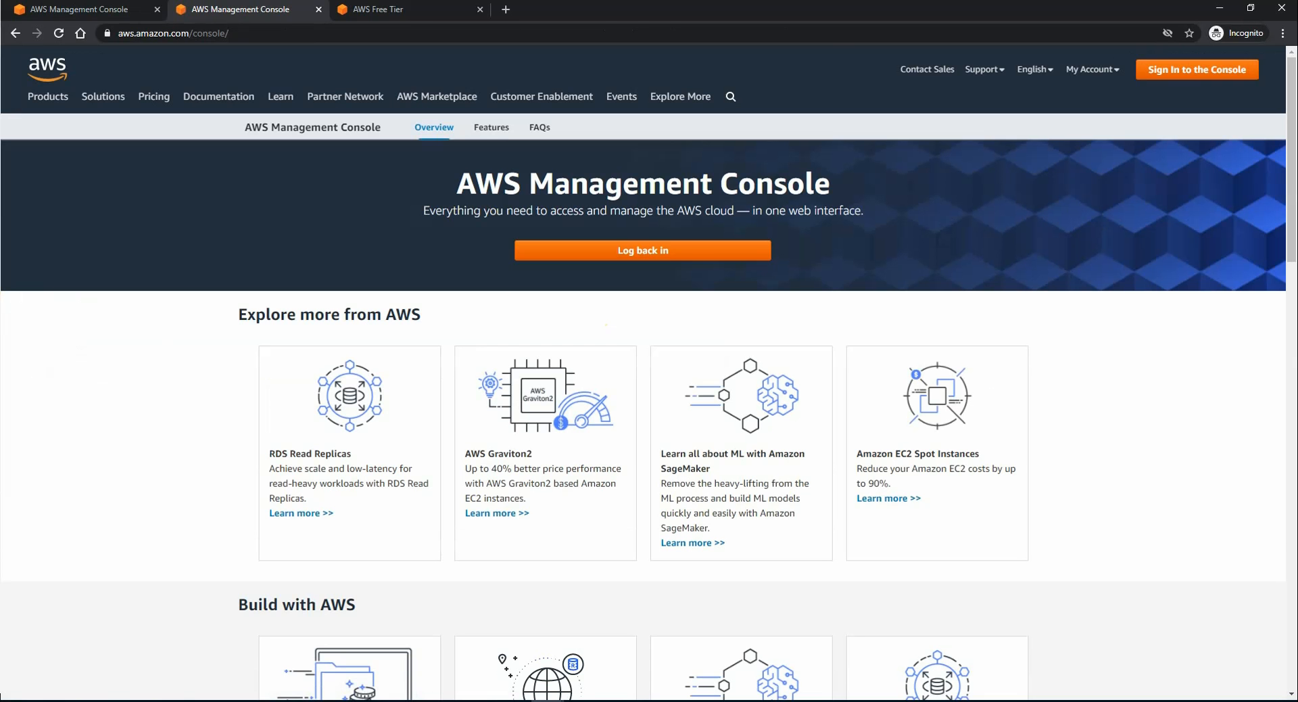
Step: Copy the account sign-in URL from the Outlook welcome email
left_click(79, 700)
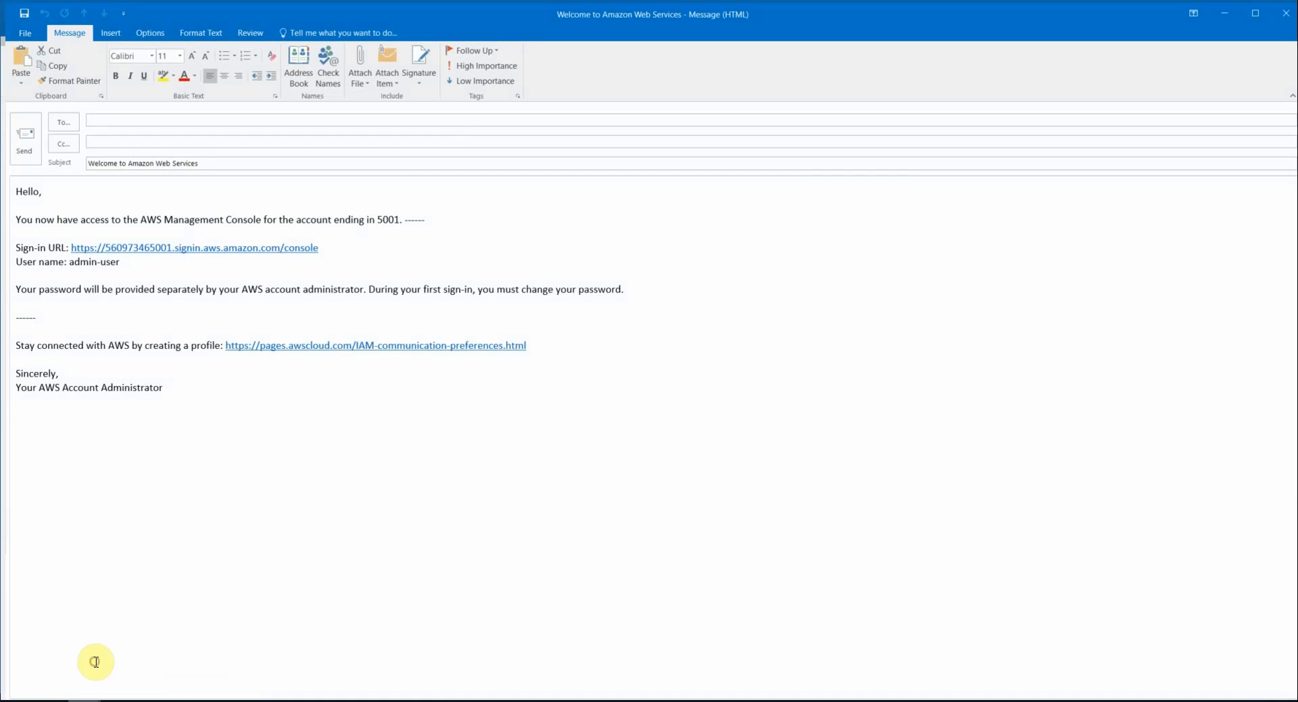
left_click(95, 661)
left_click(206, 488)
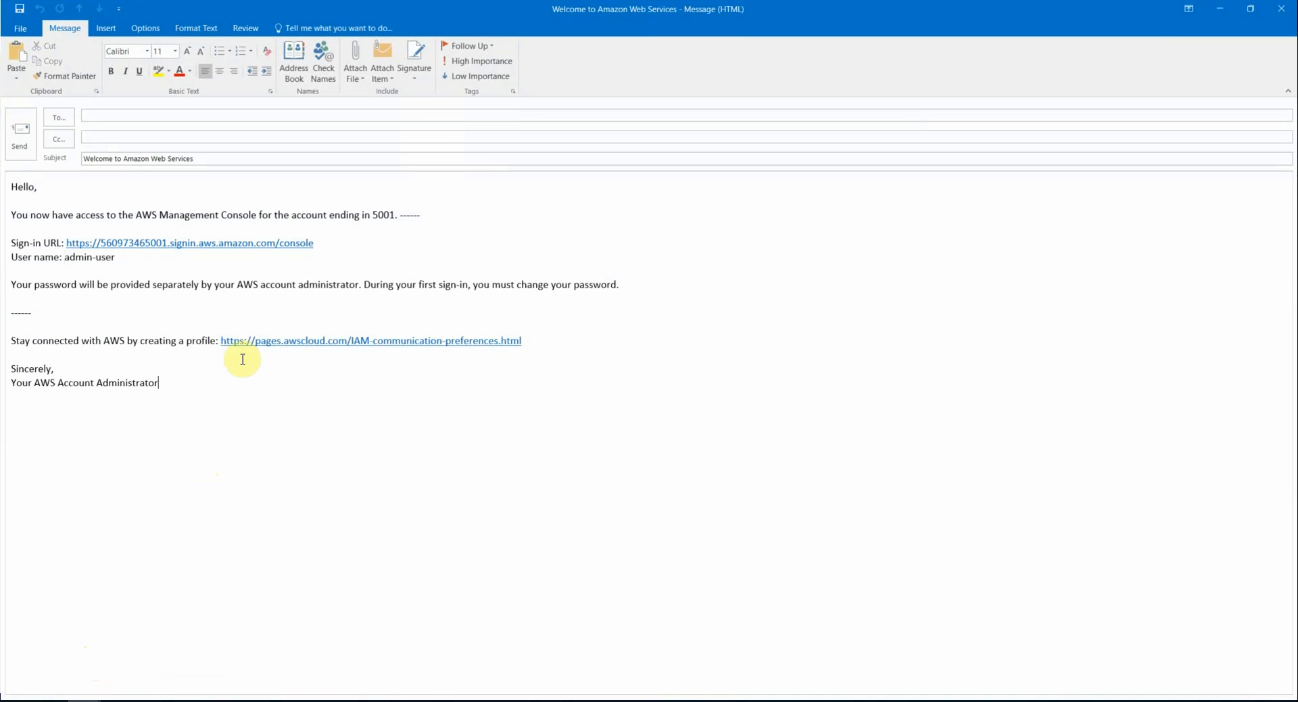
left_click_drag(315, 243, 64, 242)
key("ctrl+c")
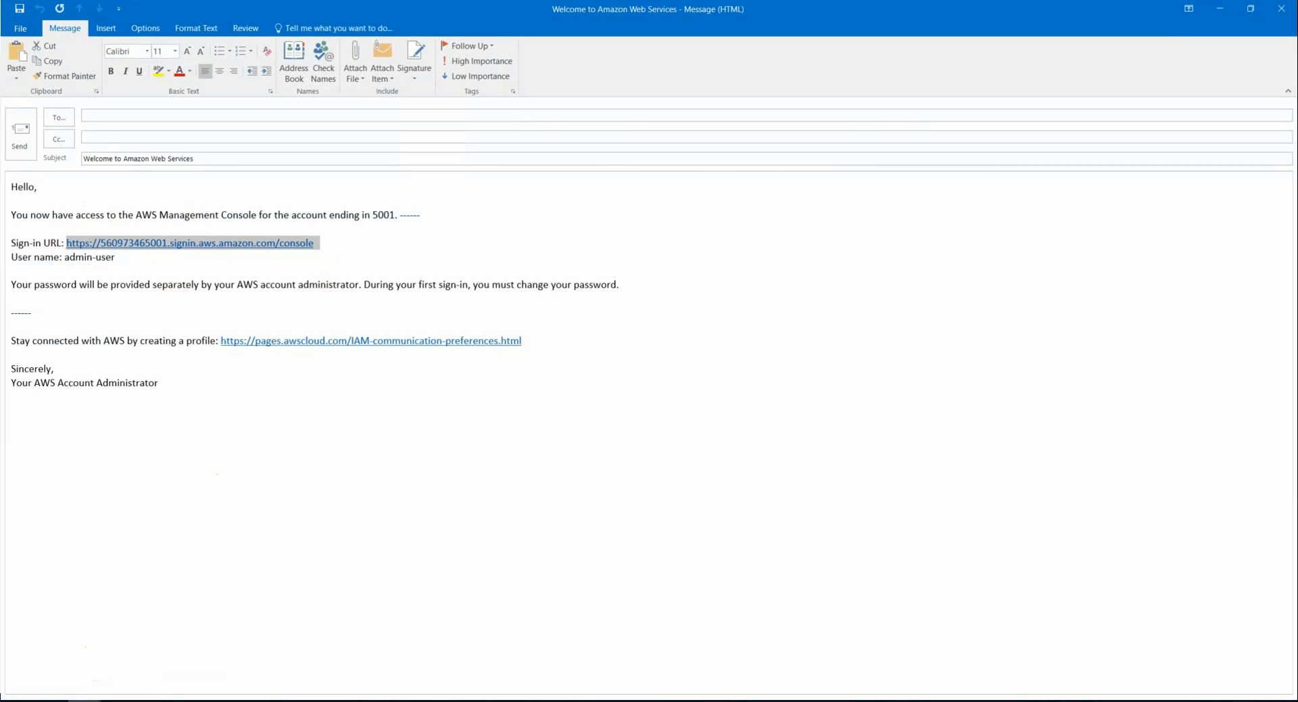
Step: Load the copied sign-in URL in Chrome's address bar
left_click(547, 699)
left_click(609, 671)
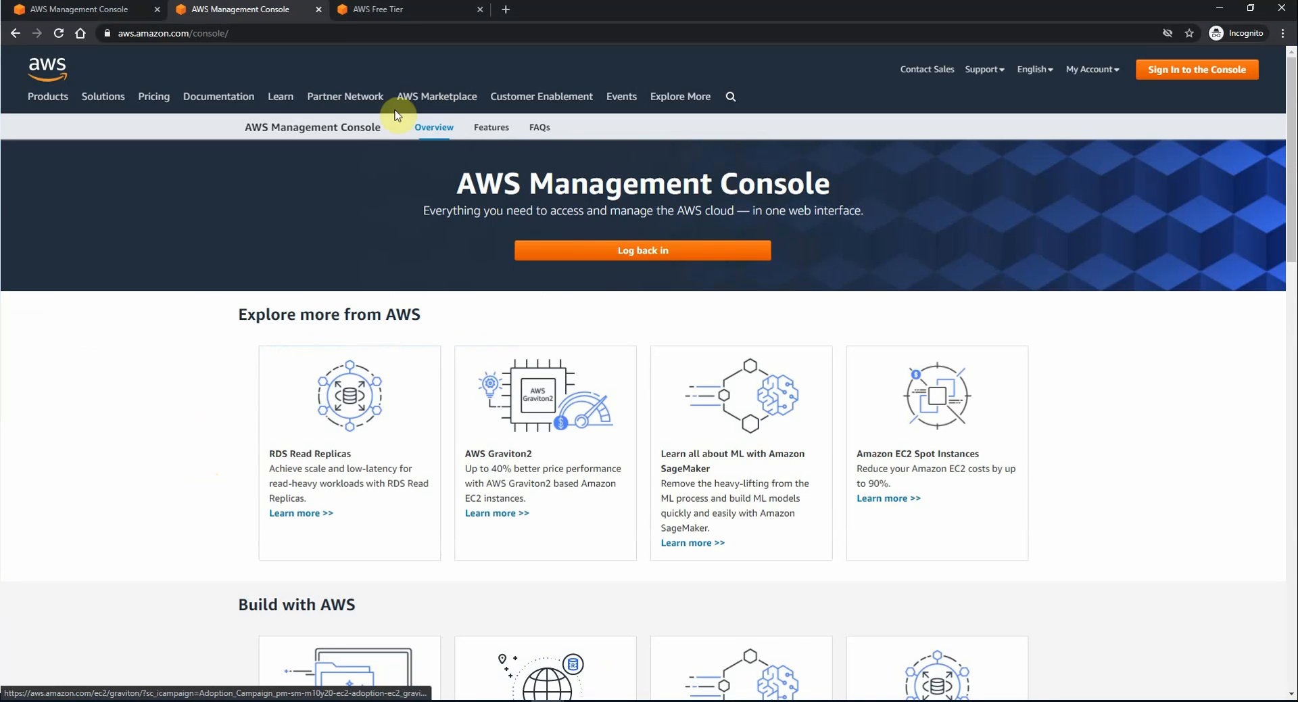
left_click(287, 32)
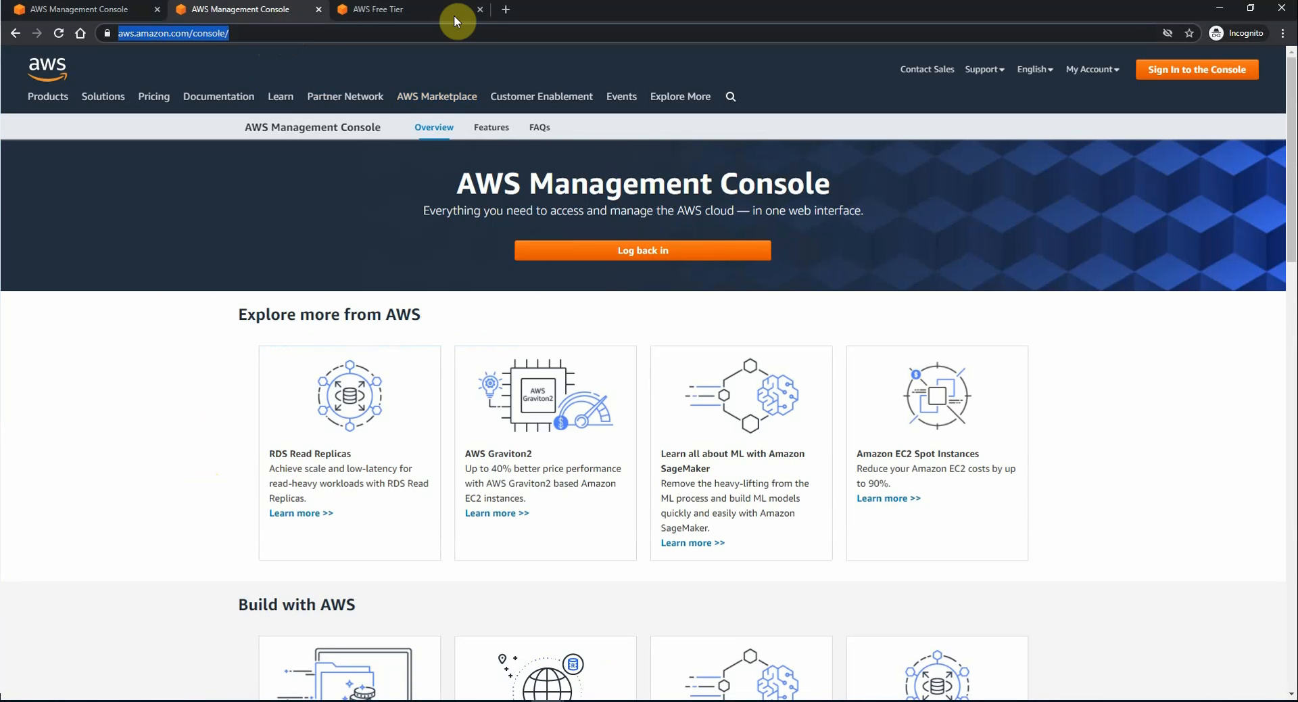
left_click(282, 33)
left_click_drag(283, 33, 106, 25)
key("ctrl+v")
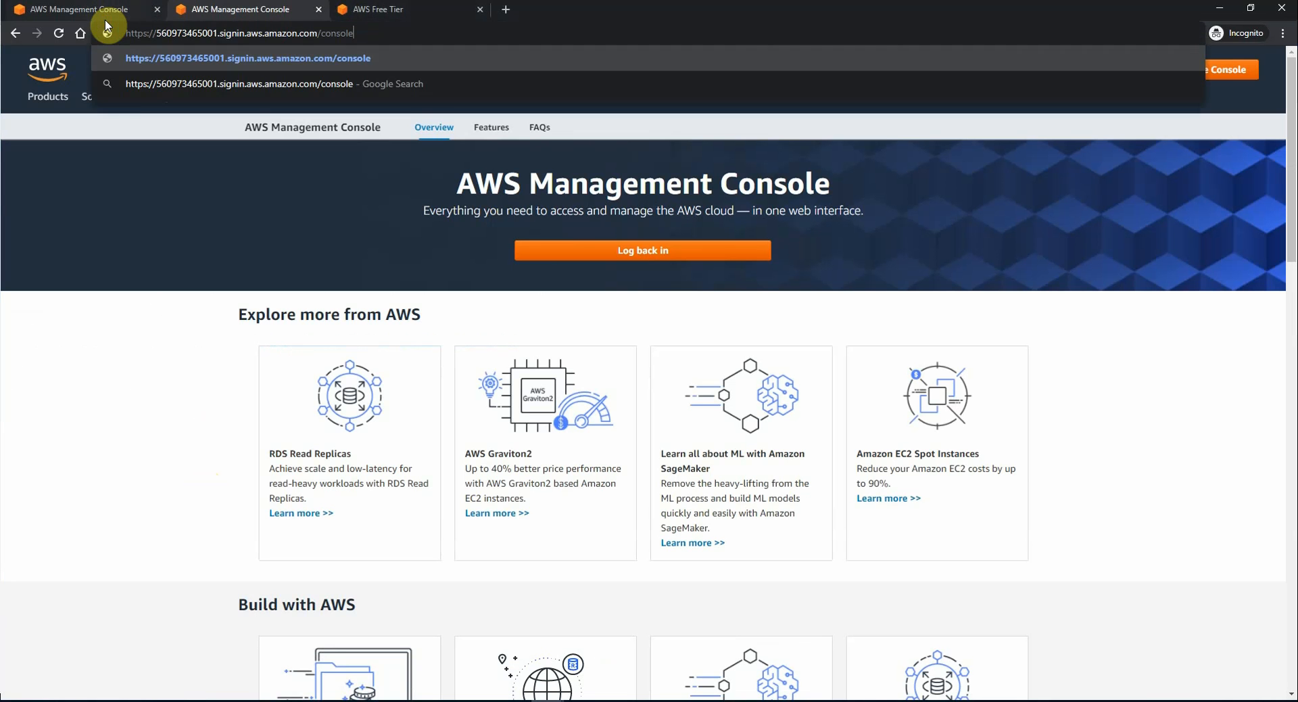
key("Return")
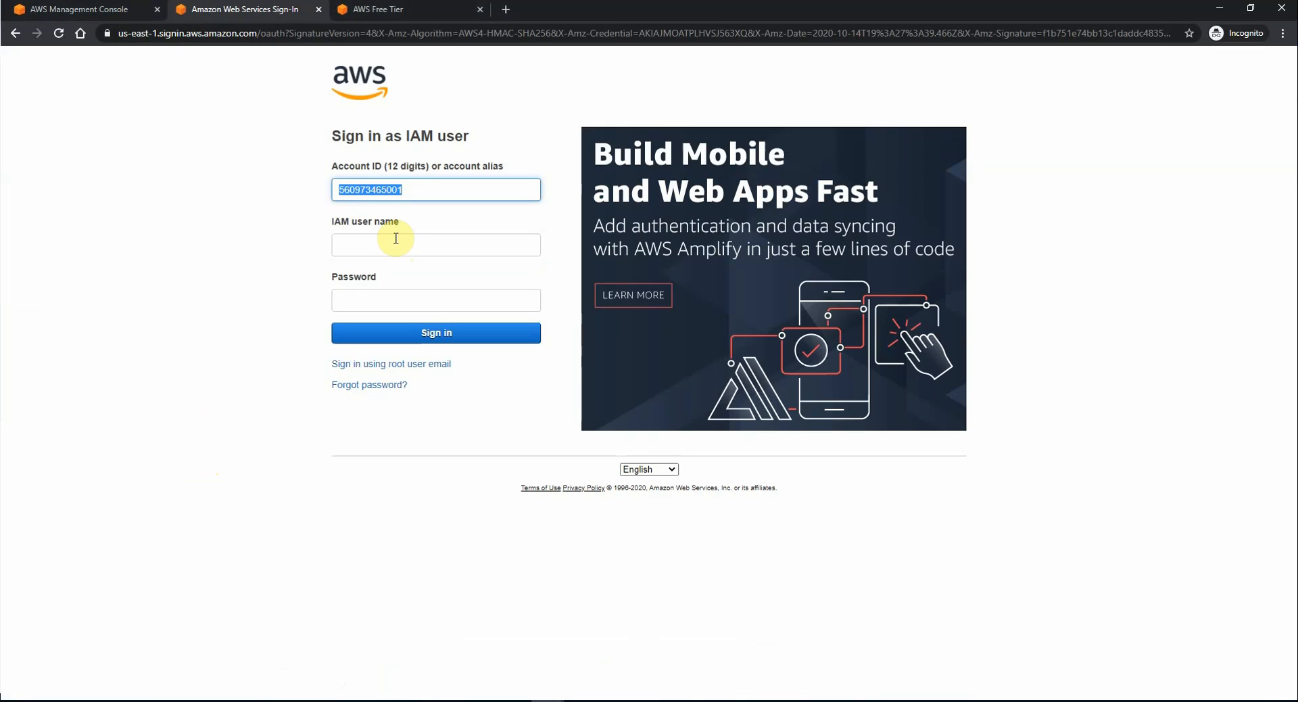
Step: Sign in as IAM user admin-user with the pasted password
left_click(396, 238)
left_click(188, 248)
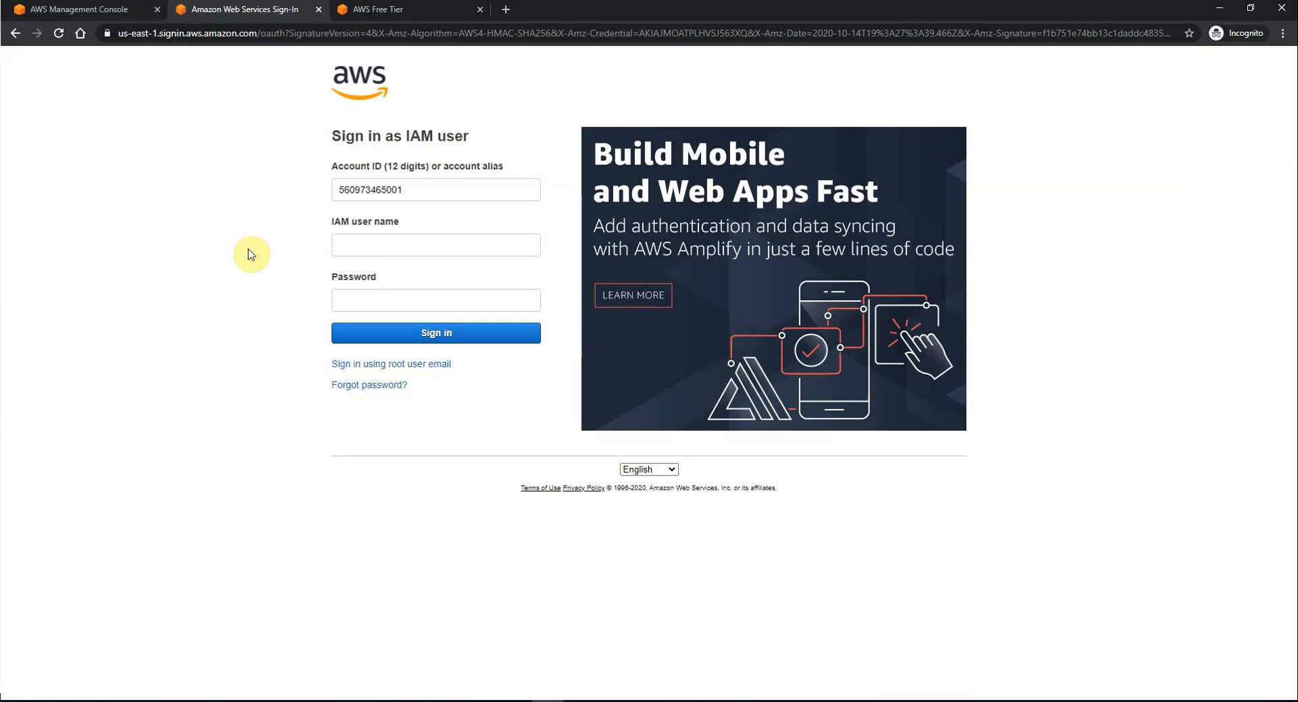
left_click(362, 246)
type("adm")
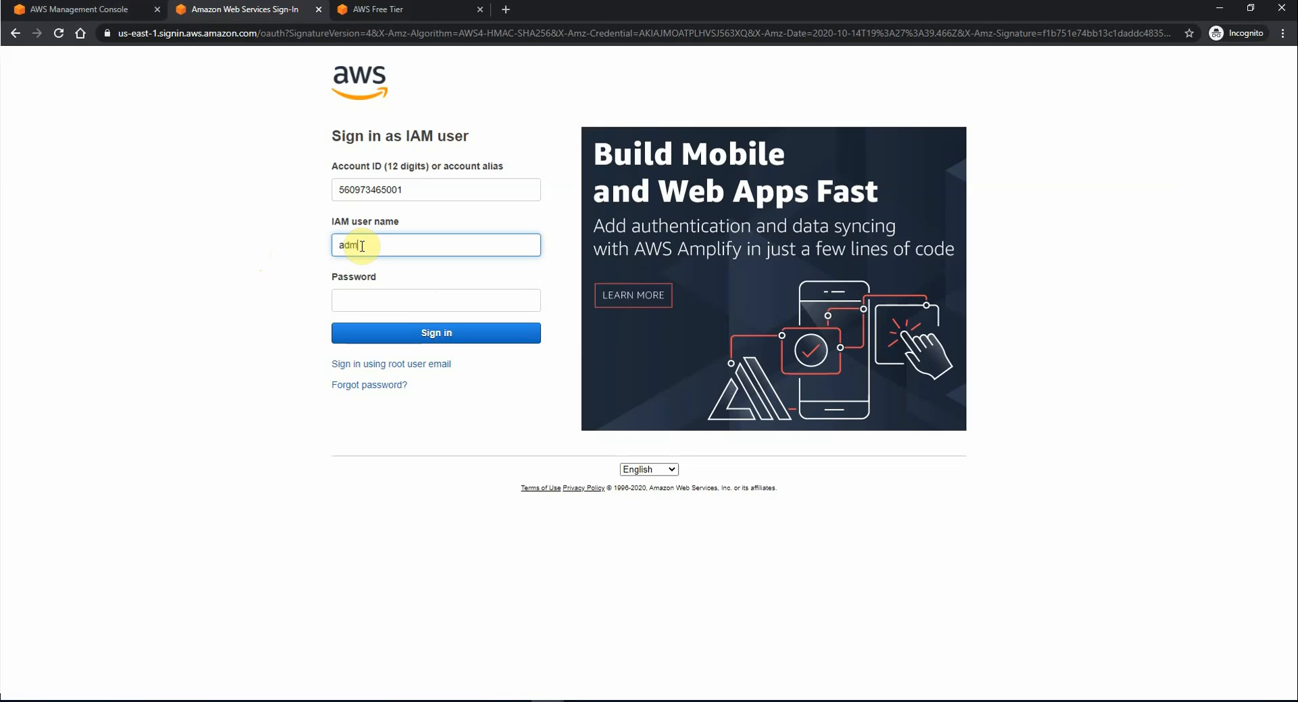
type("in-user")
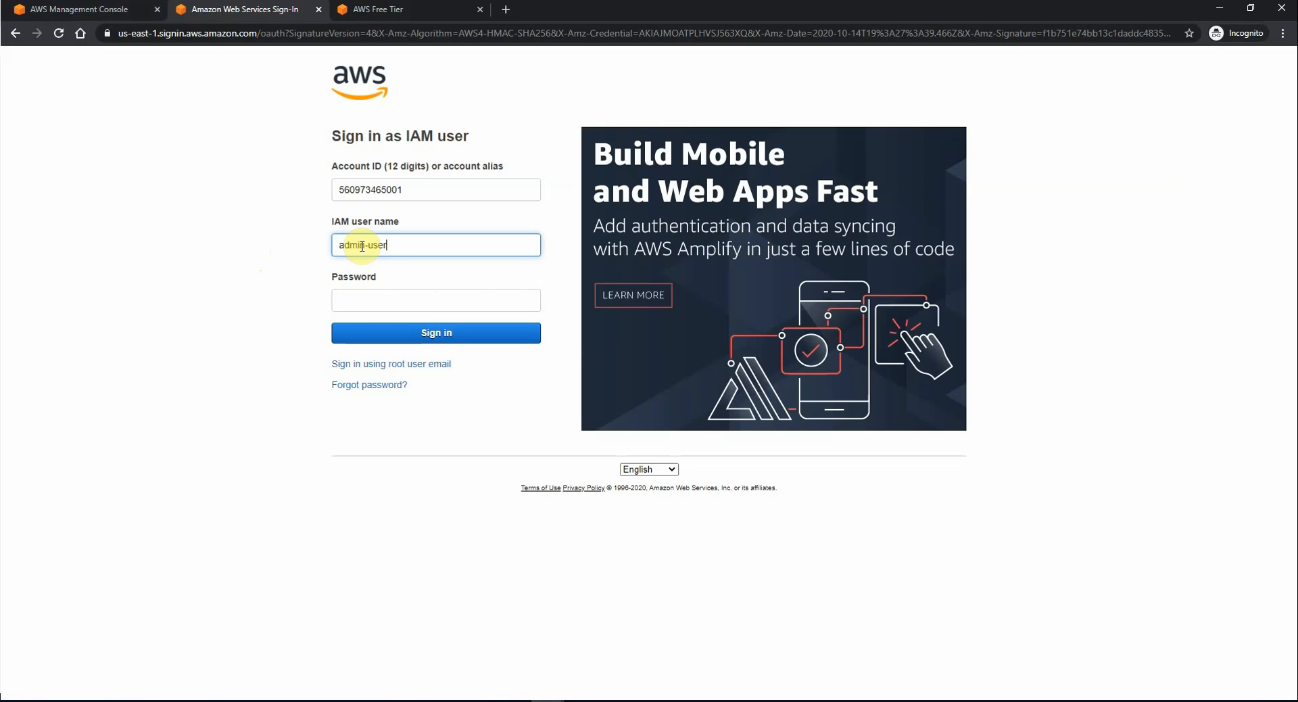
left_click(373, 300)
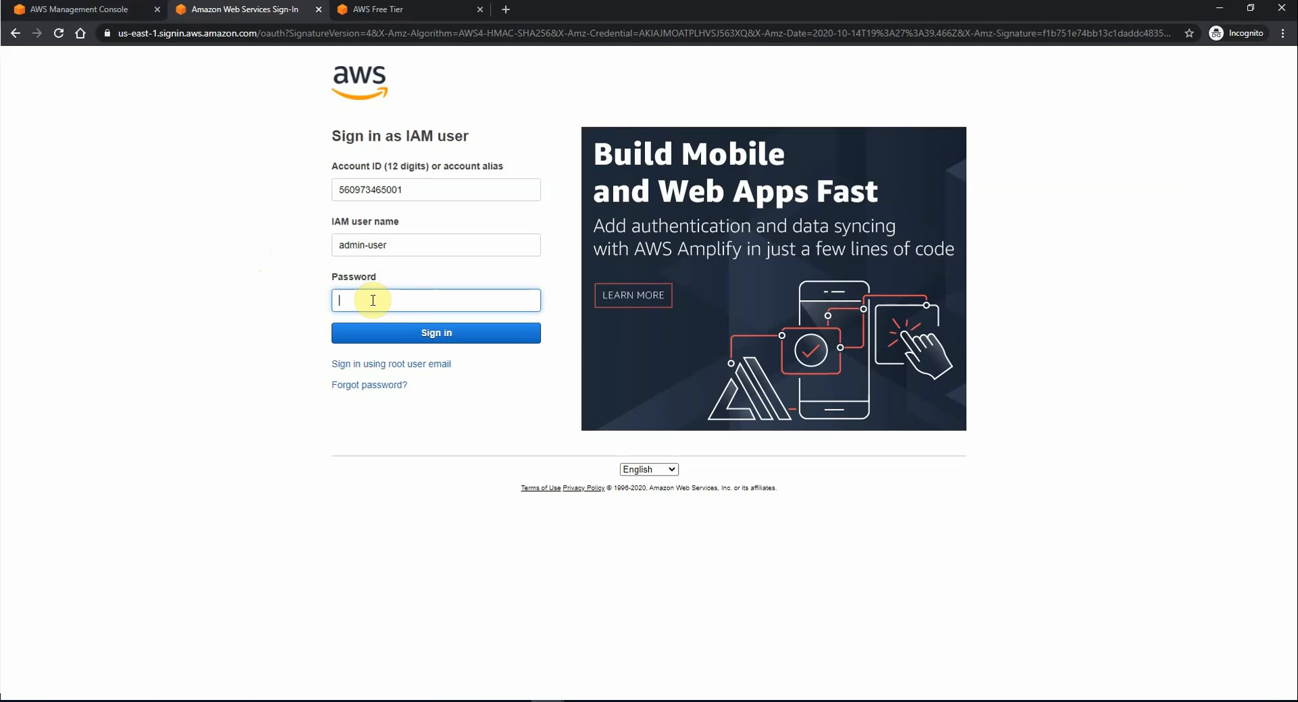
key("ctrl+v")
left_click(430, 335)
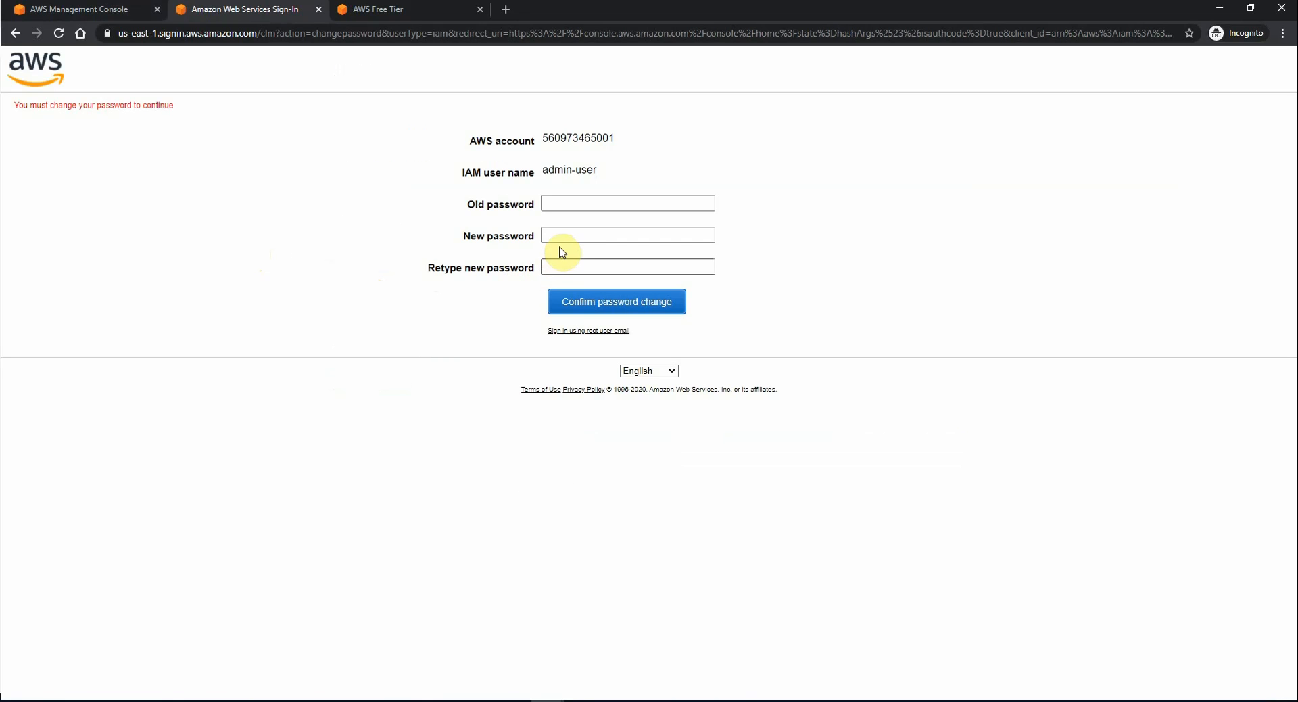
Step: Enter the old and new passwords and confirm the password change
left_click(579, 204)
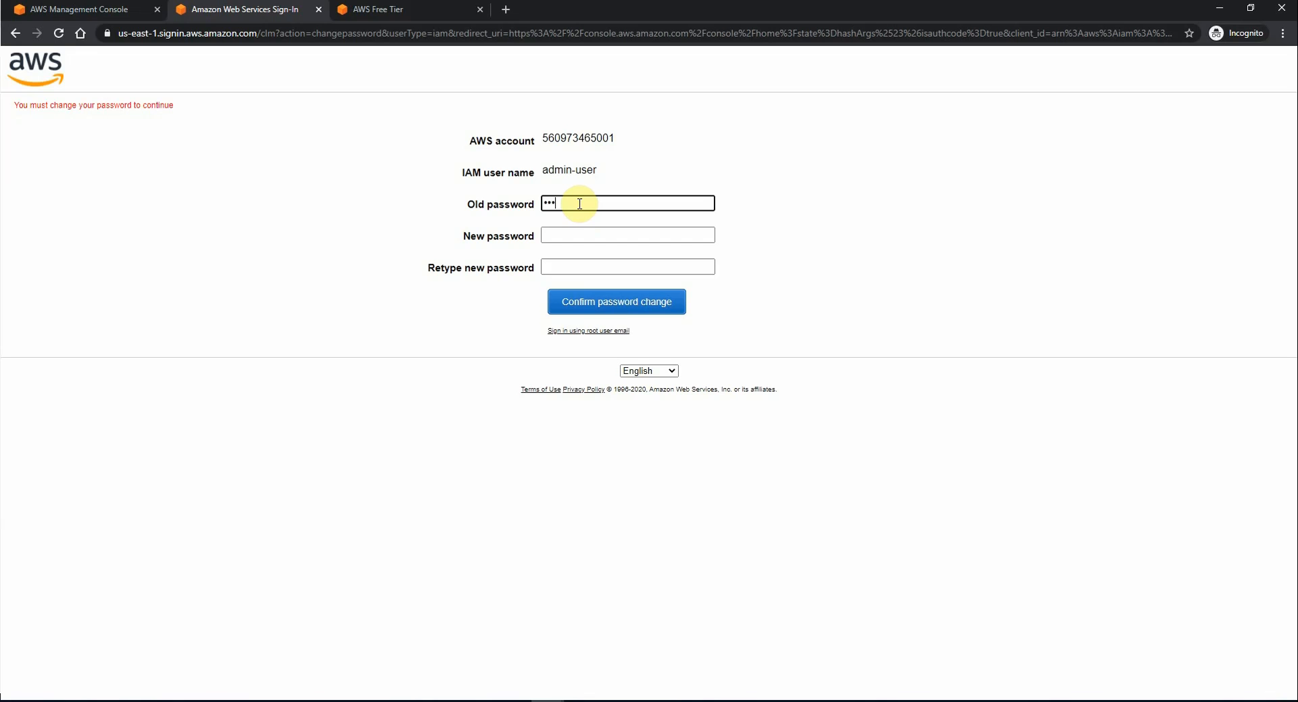
type("******")
key("Tab")
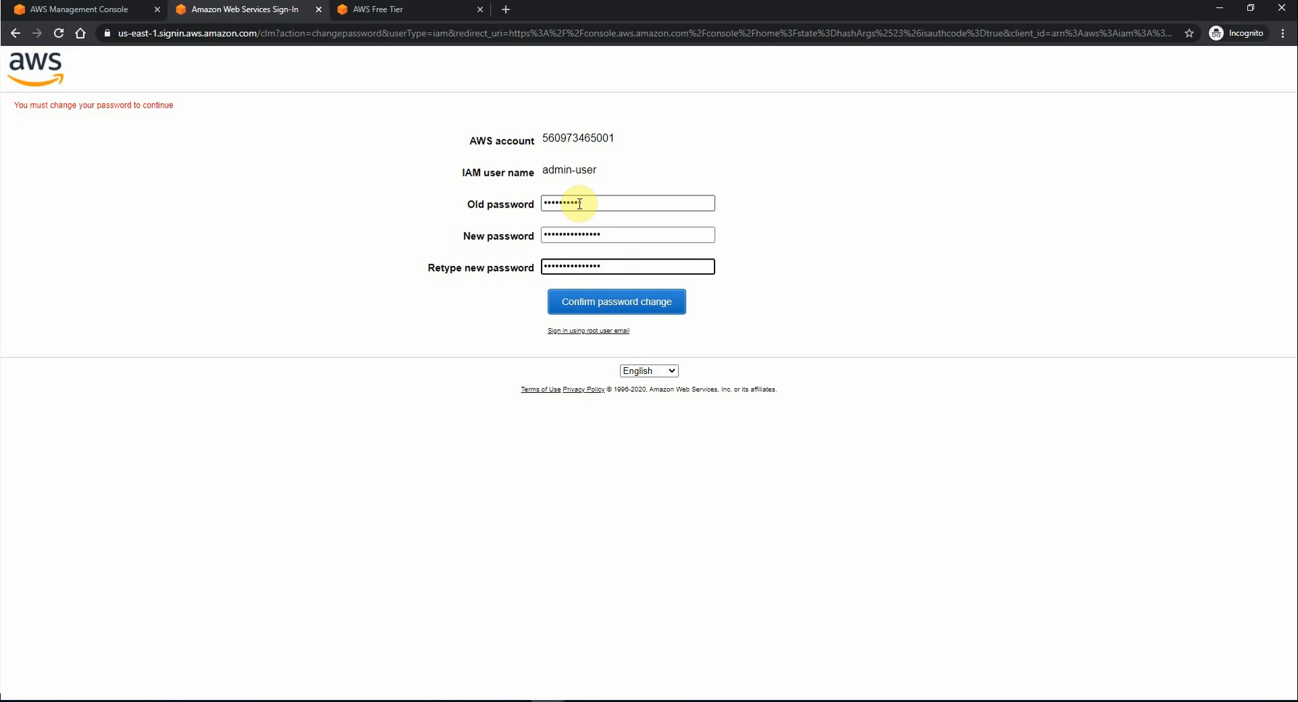
left_click(635, 310)
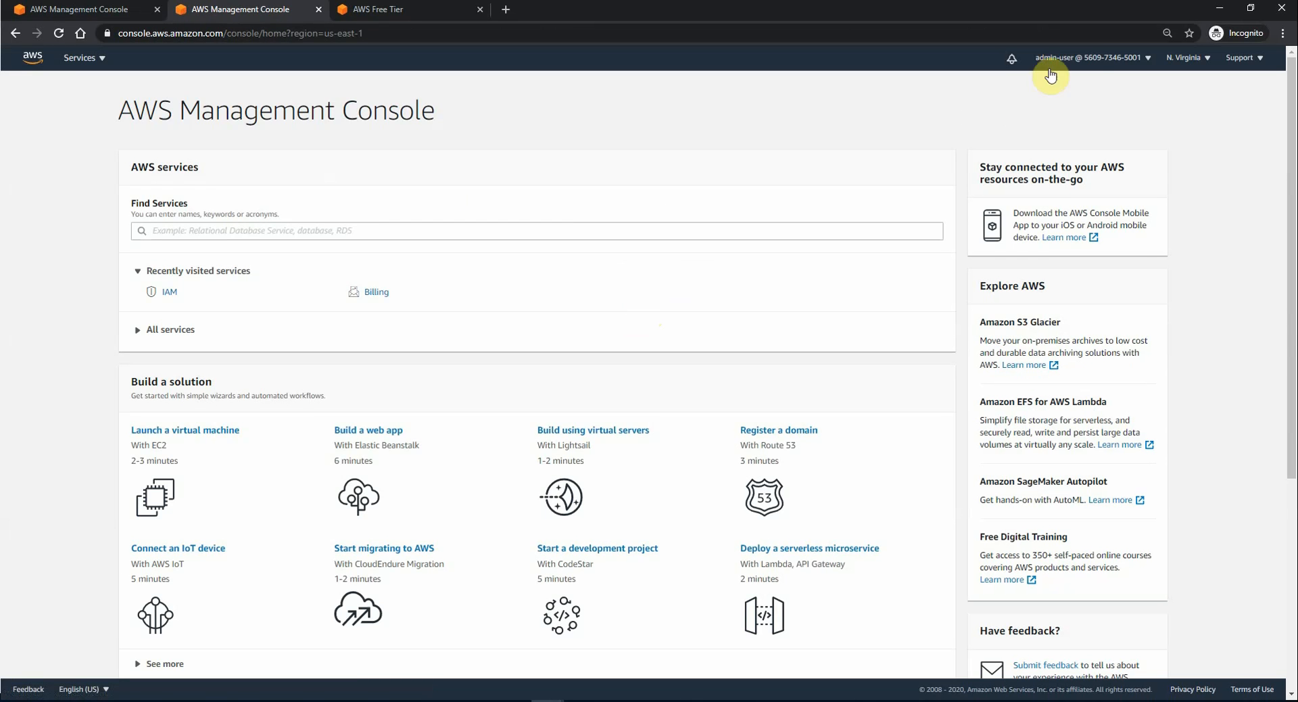
Step: Check IAM Users and Groups as admin-user: Admin holds 1 user, Developer 0
left_click(1085, 59)
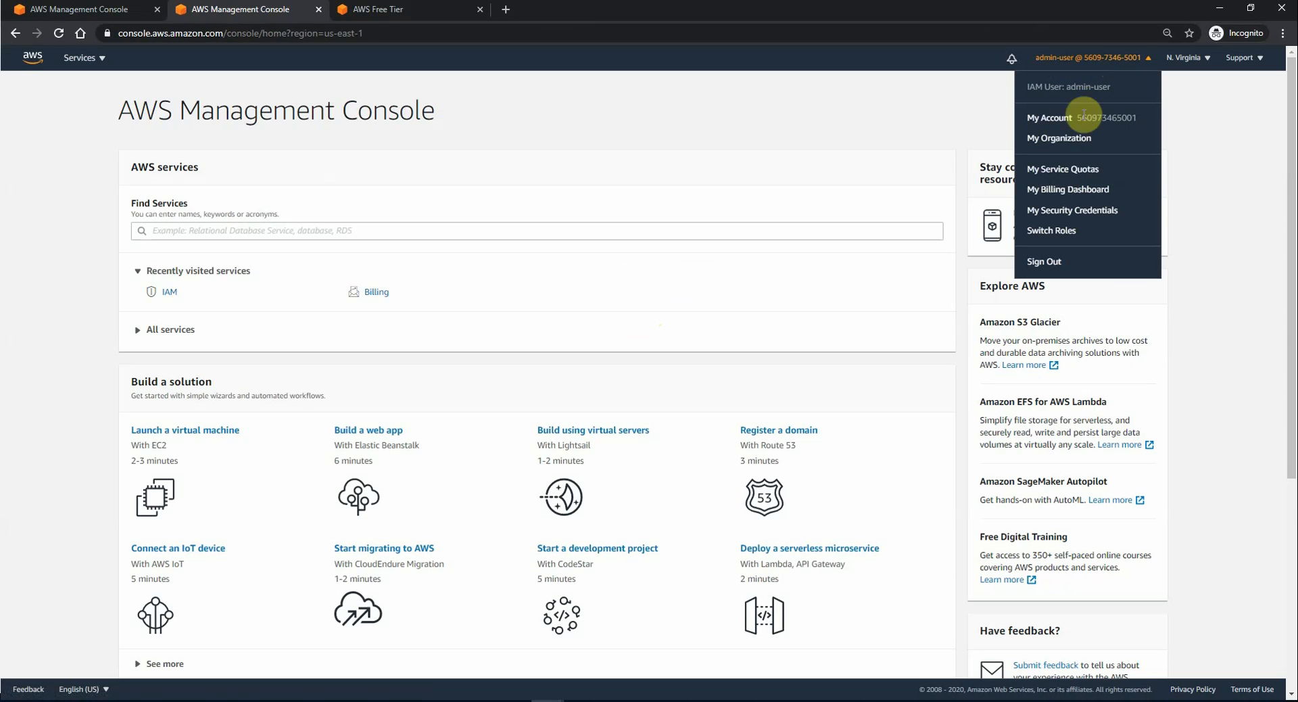
left_click(1063, 183)
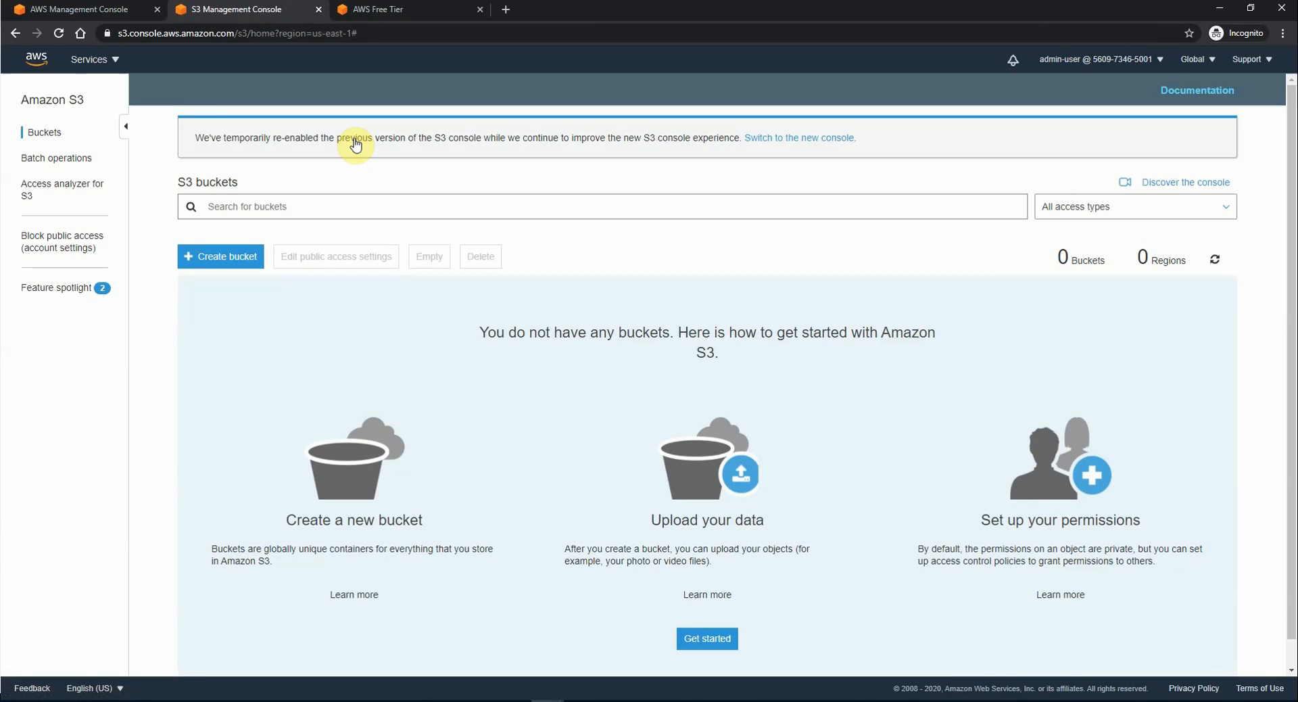
left_click(95, 60)
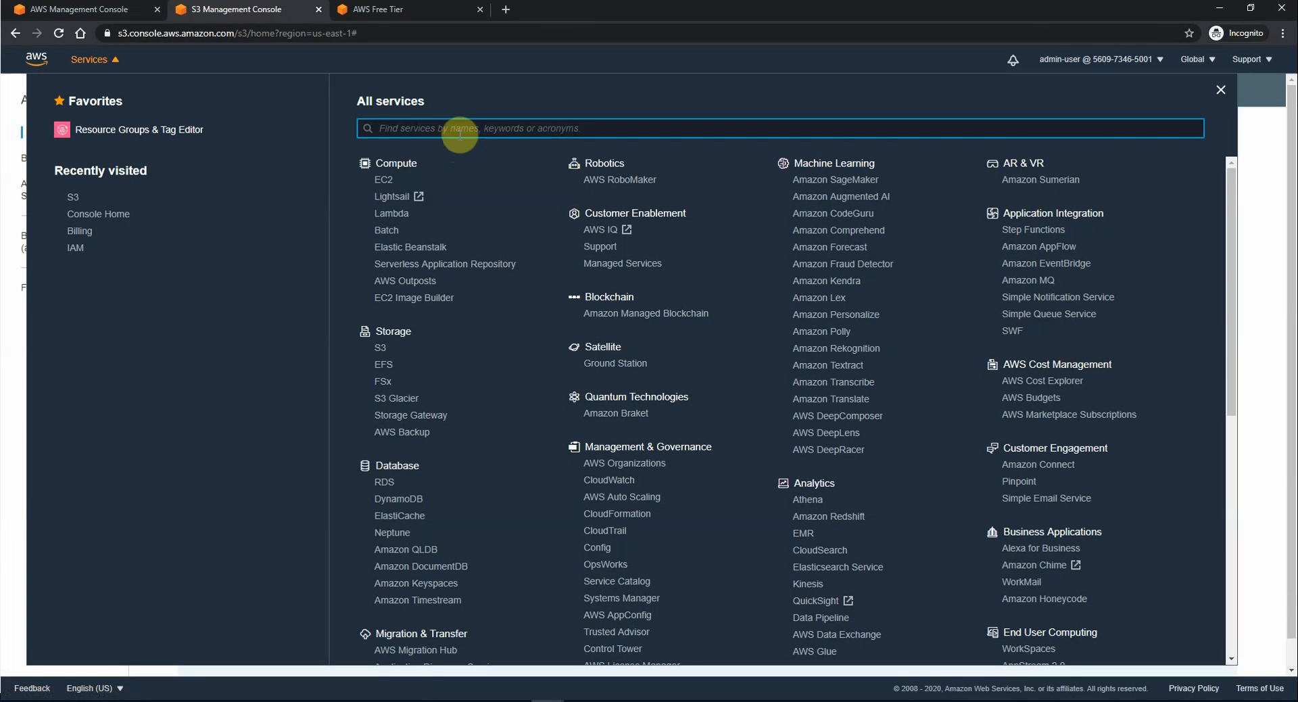
left_click(77, 254)
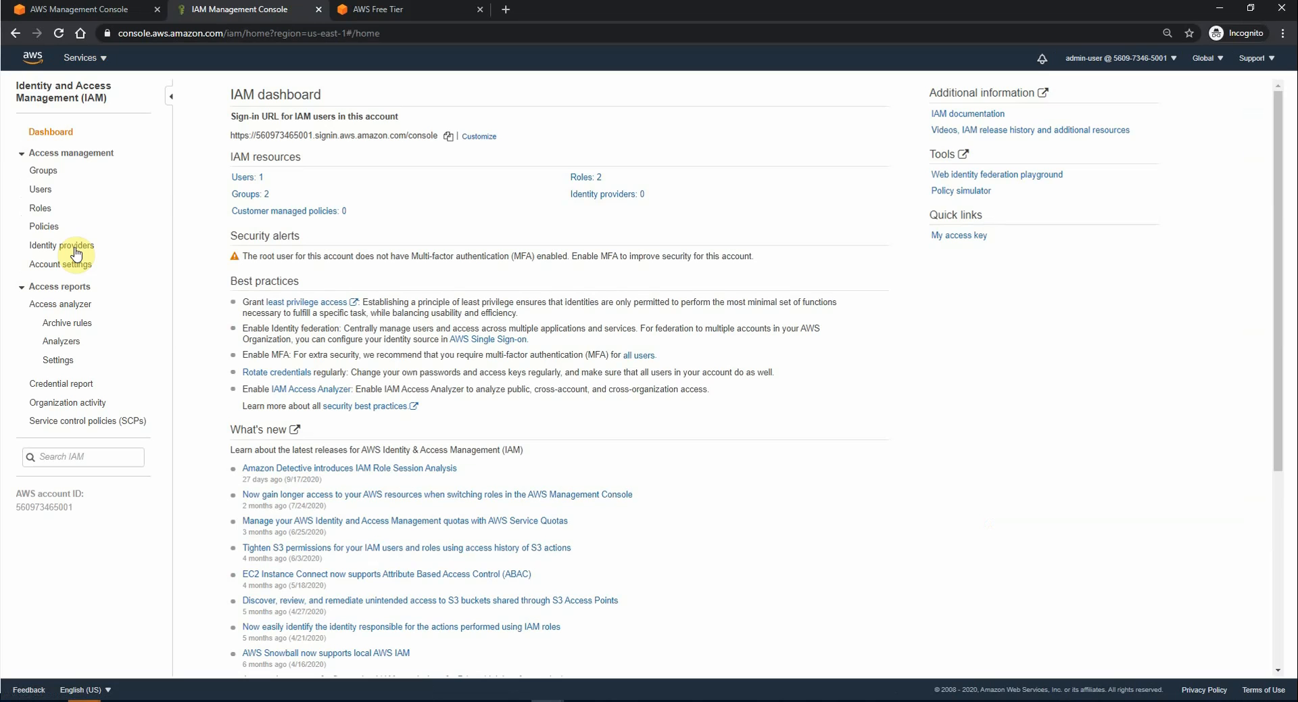
left_click(243, 179)
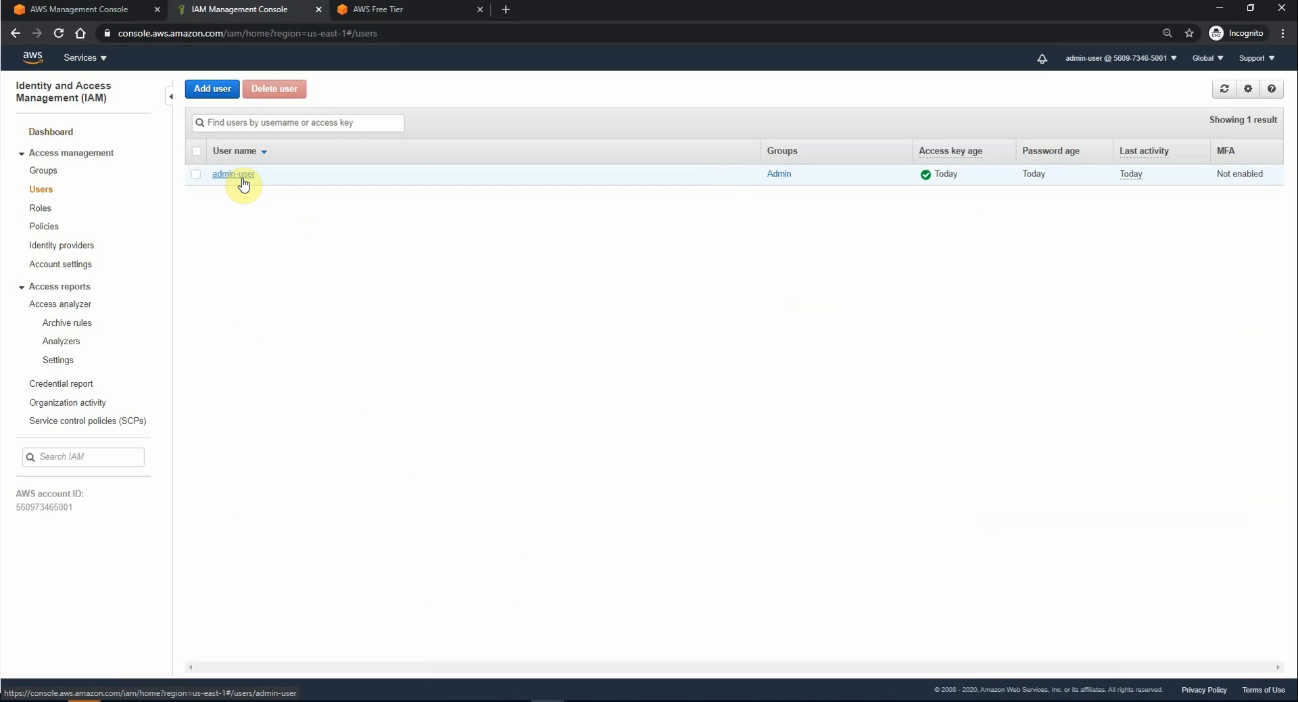
left_click(45, 172)
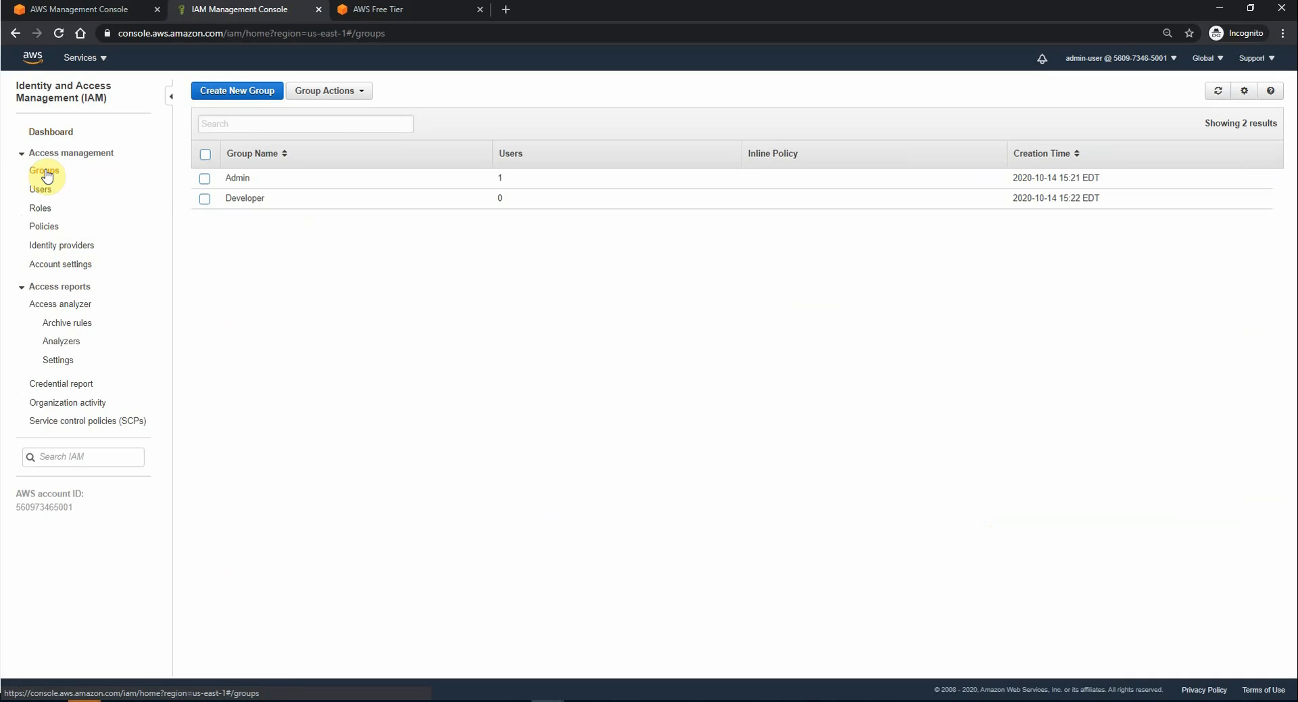